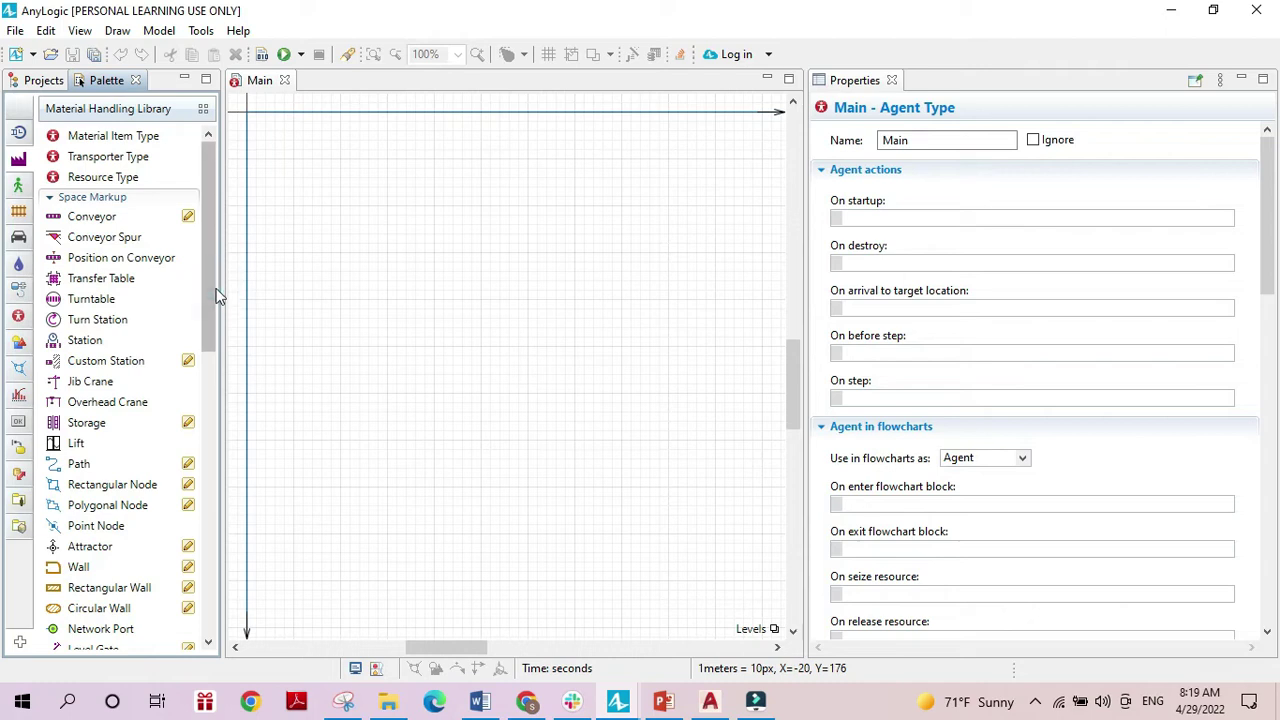
# - Place a Source block on the Main canvas and connect a Store block to its output
pyautogui.moveTo(212, 268); pyautogui.dragTo(202, 503)
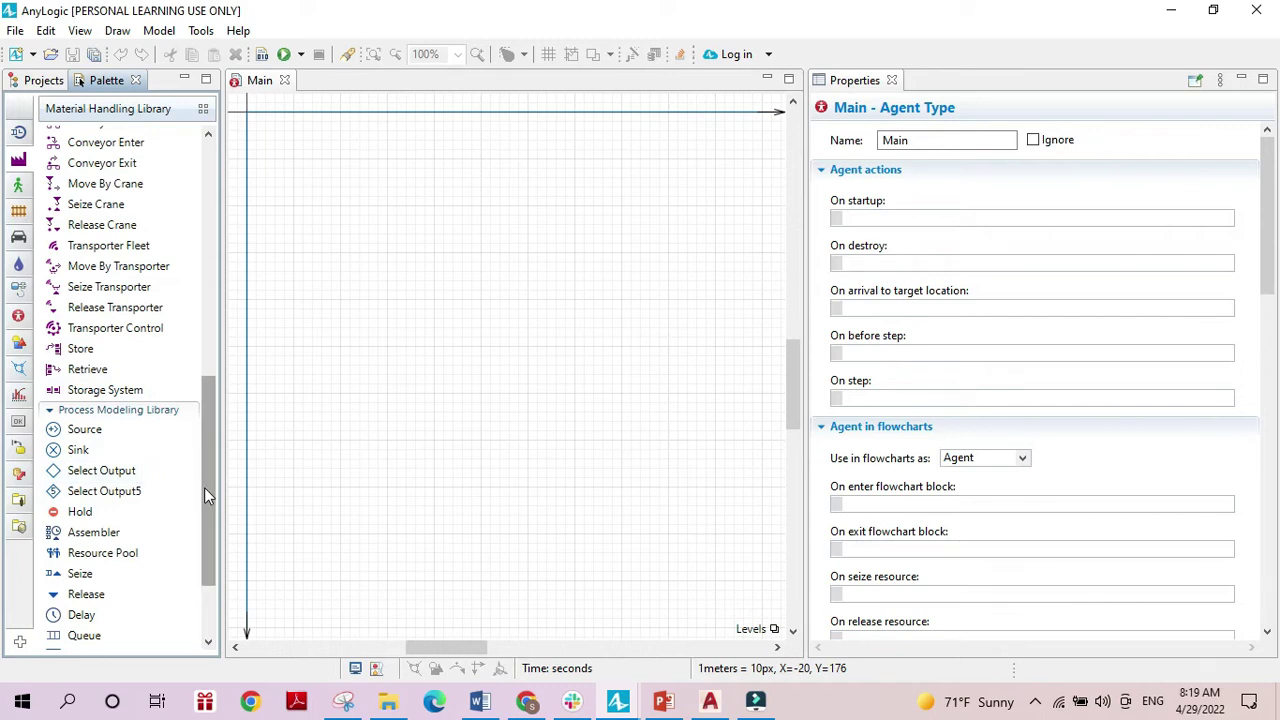
pyautogui.scroll(2, 203, 486)
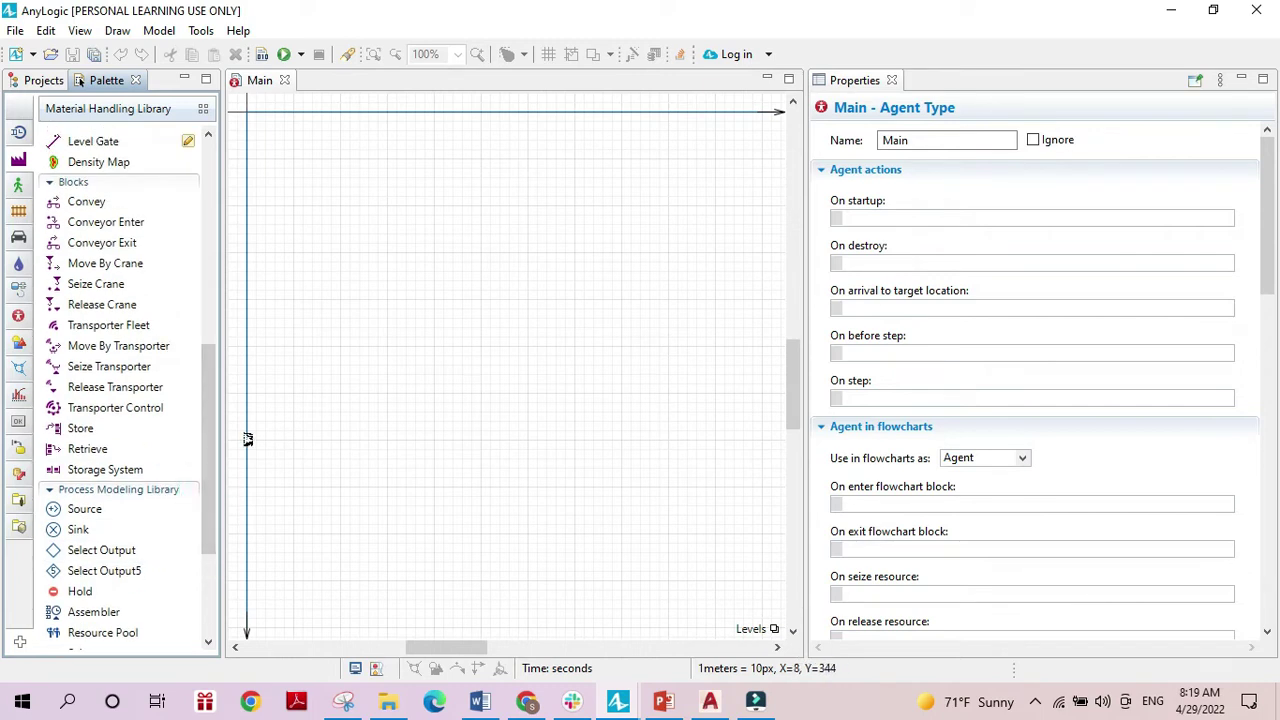
pyautogui.moveTo(207, 400)
pyautogui.mouseDown()
pyautogui.moveTo(210, 266)
pyautogui.moveTo(210, 412)
pyautogui.mouseUp()
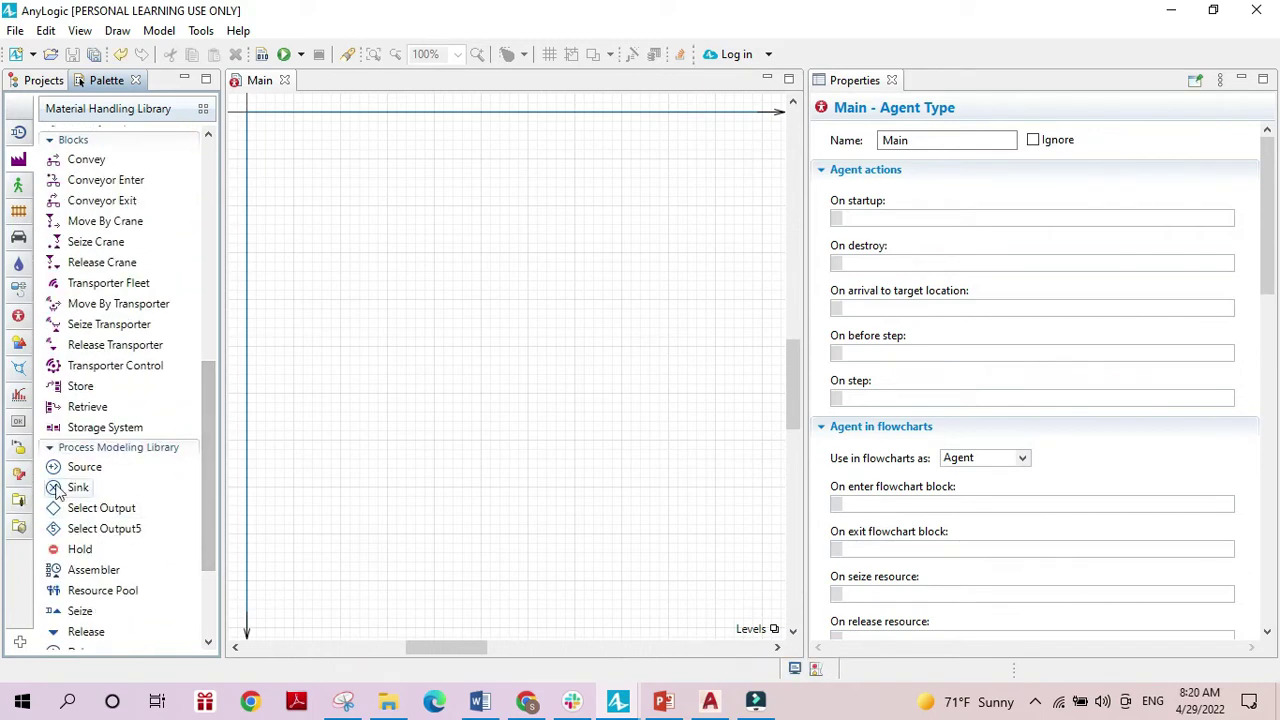
pyautogui.moveTo(58, 468); pyautogui.dragTo(342, 302)
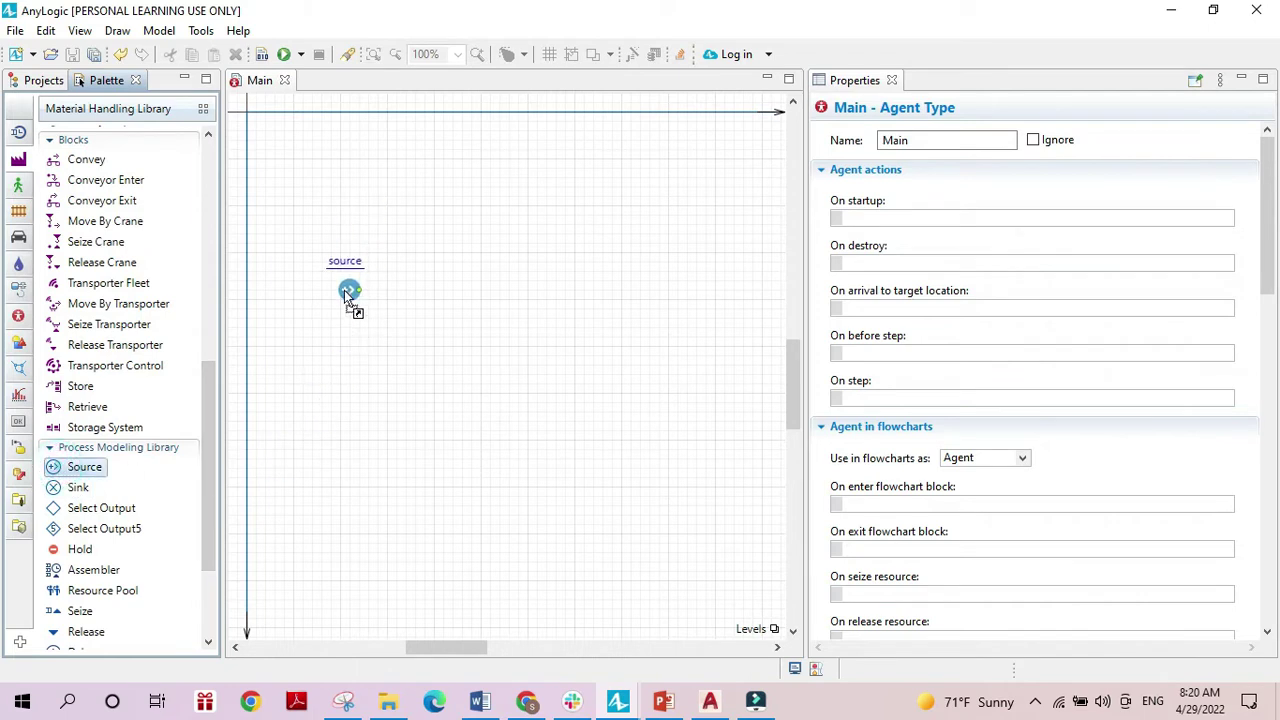
pyautogui.click(348, 446)
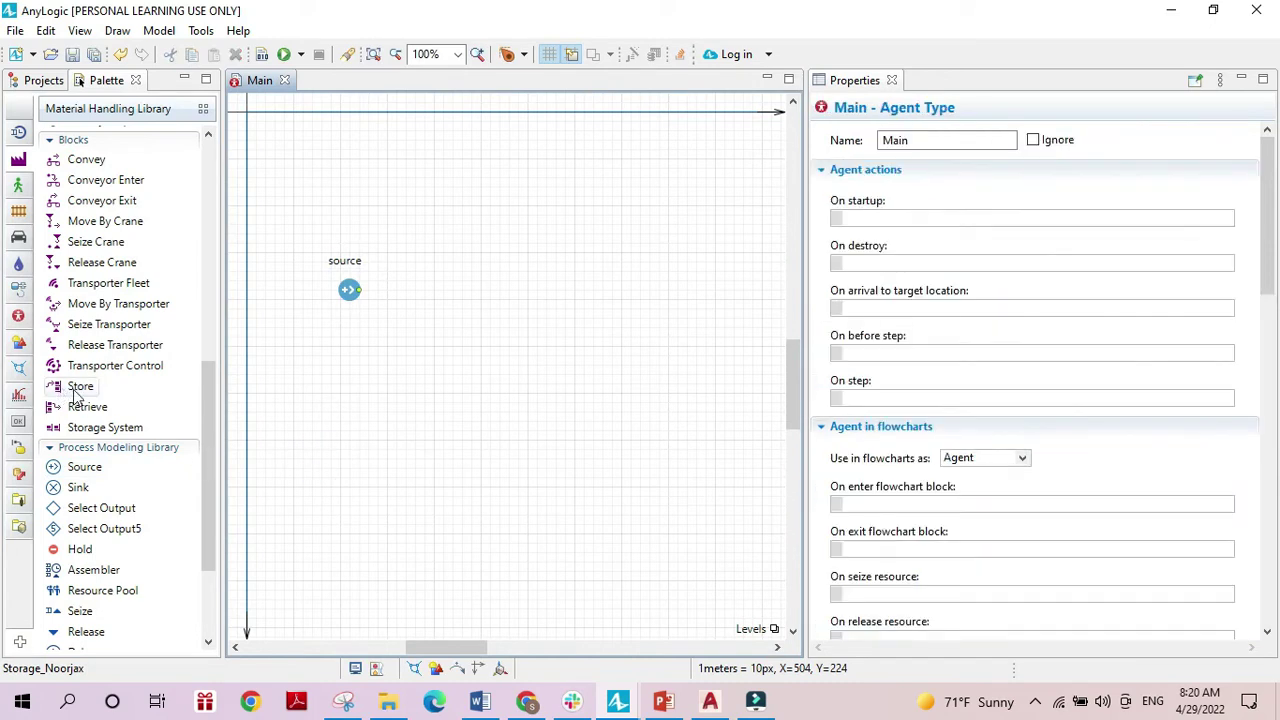
pyautogui.moveTo(72, 387); pyautogui.dragTo(420, 302)
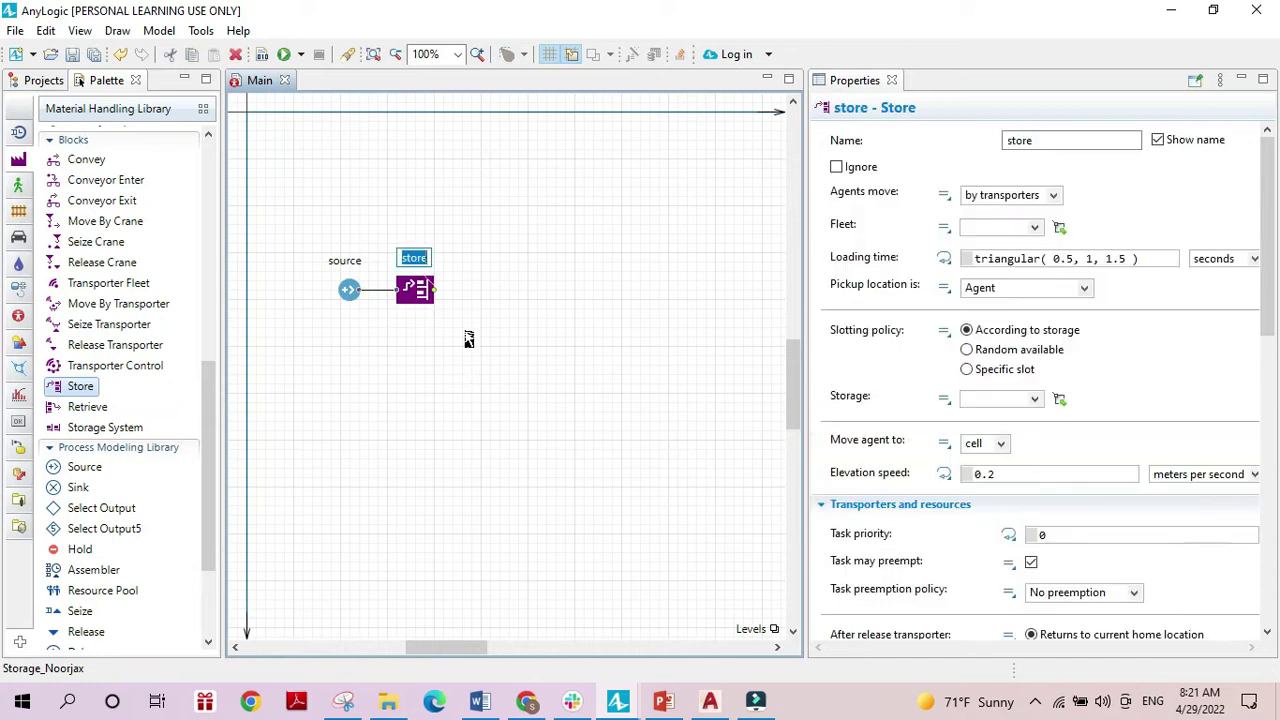
pyautogui.press('Return')
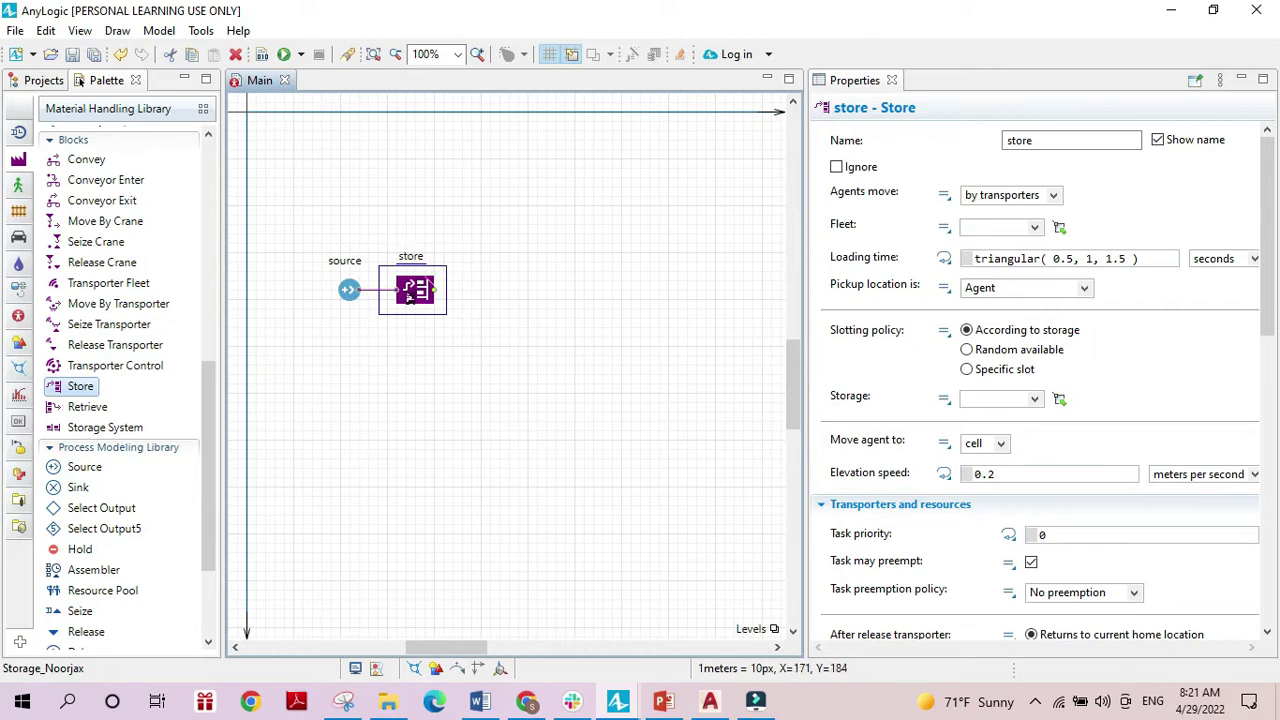
# - Place a Storage space markup element above the Store block
pyautogui.click(207, 395)
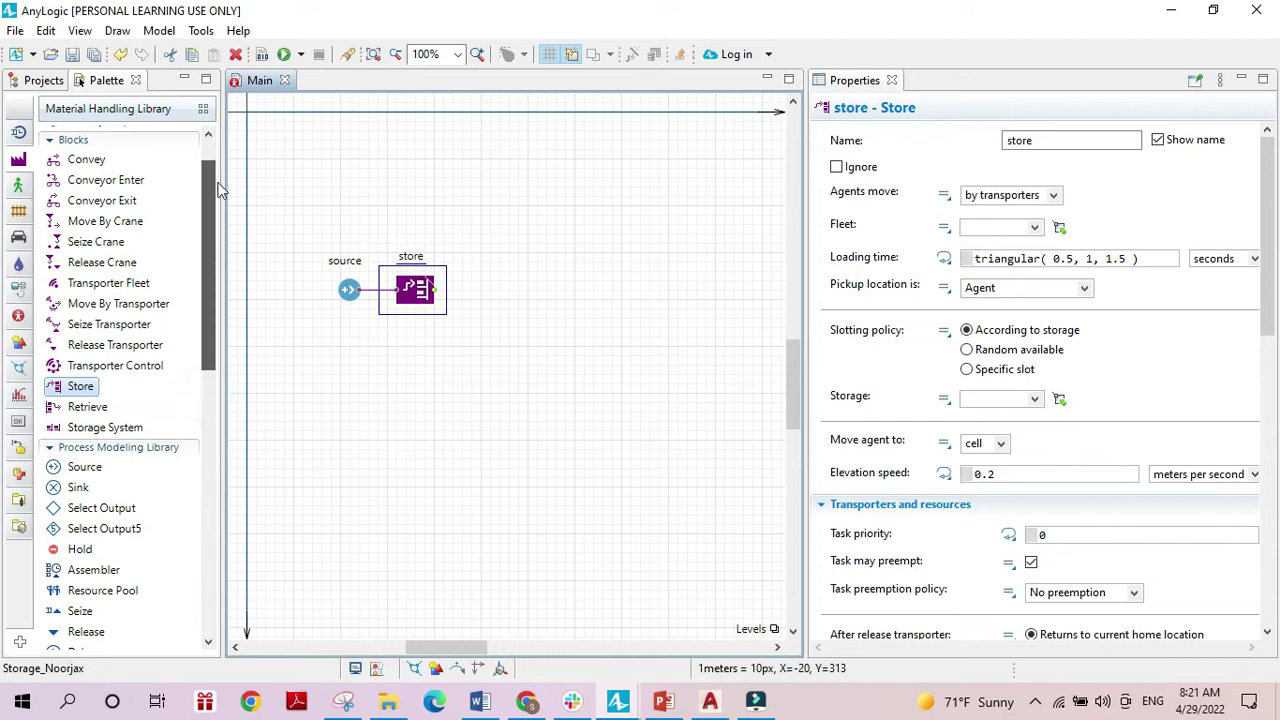
pyautogui.scroll(8, 205, 215)
pyautogui.moveTo(204, 211); pyautogui.dragTo(205, 340)
pyautogui.scroll(3, 70, 318)
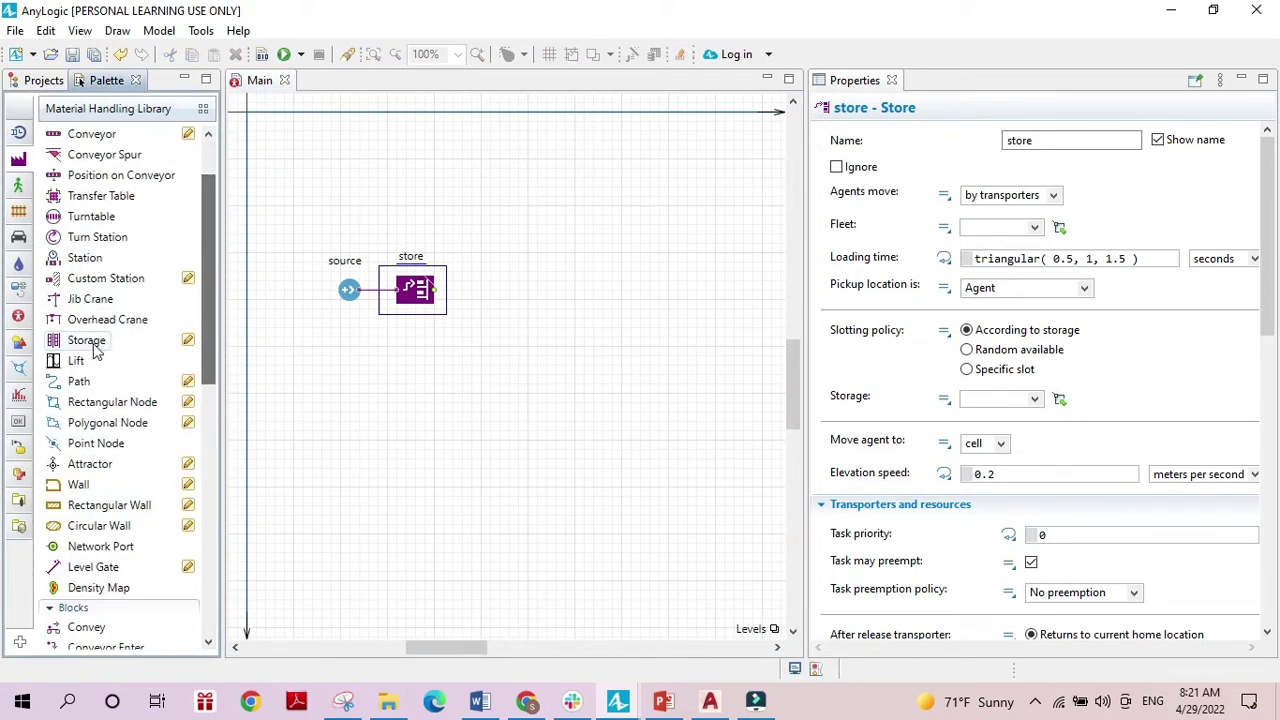
pyautogui.moveTo(86, 337); pyautogui.dragTo(471, 191)
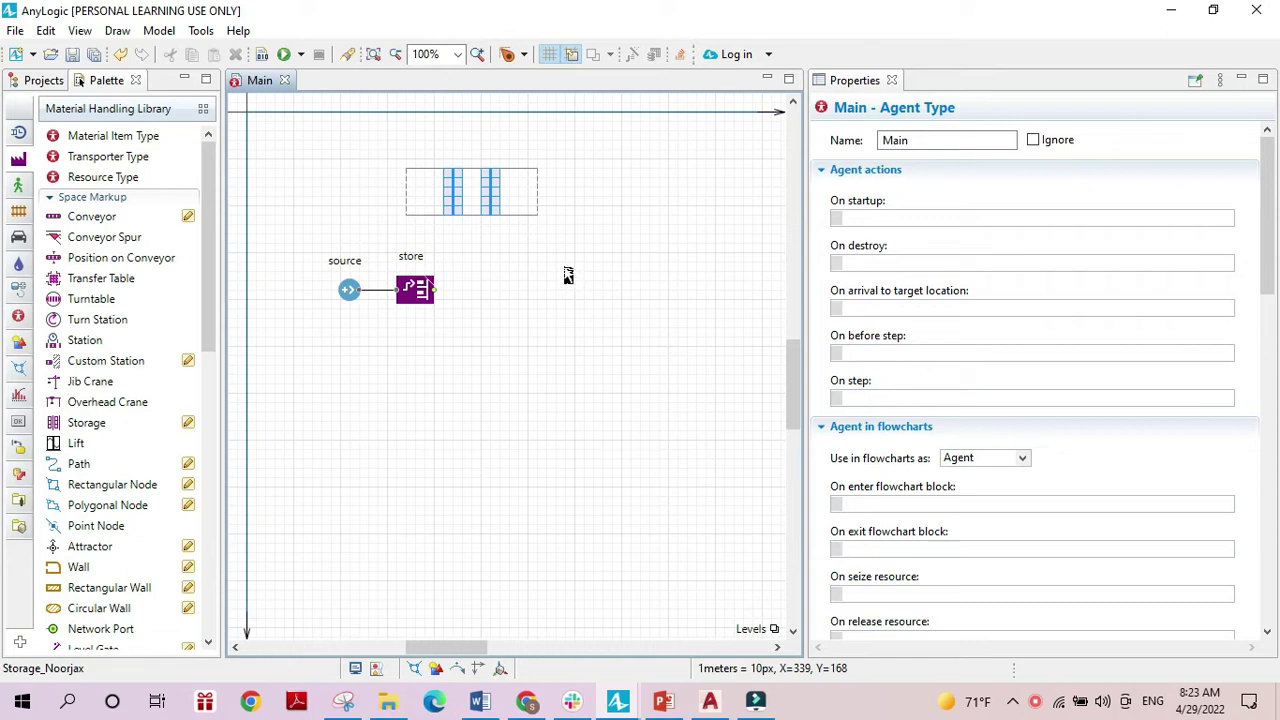
pyautogui.click(532, 220)
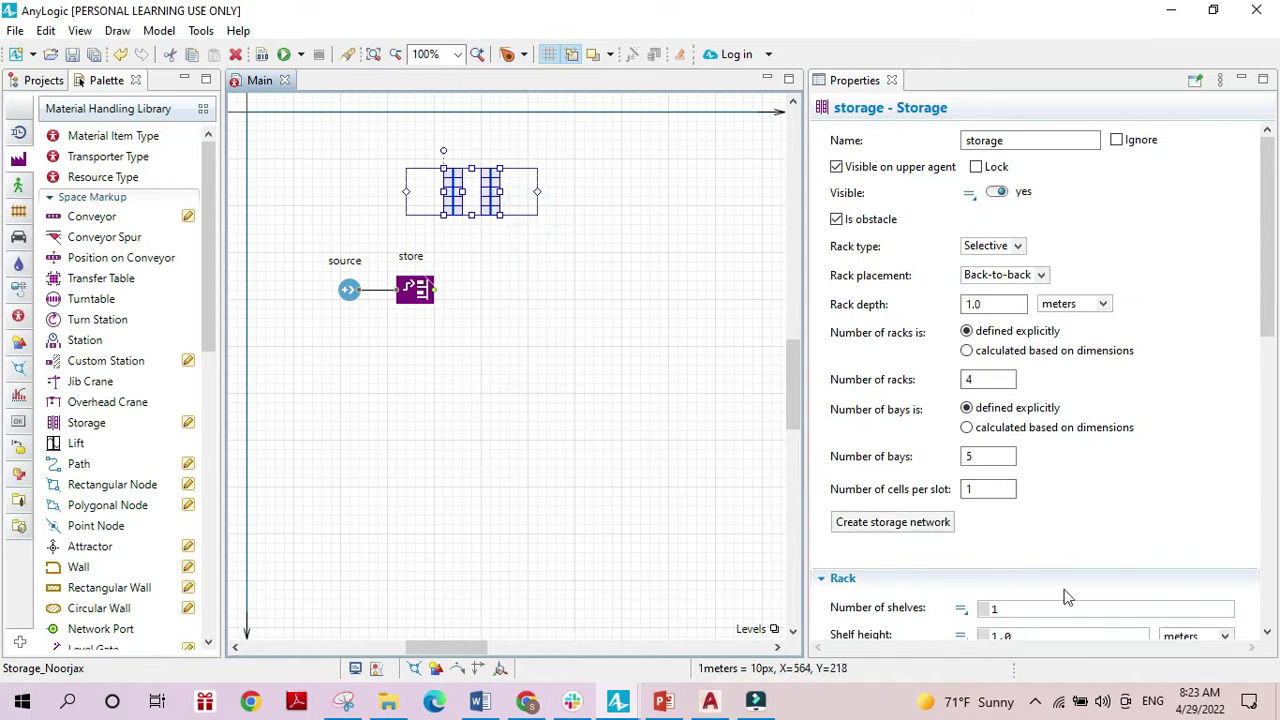
pyautogui.click(512, 488)
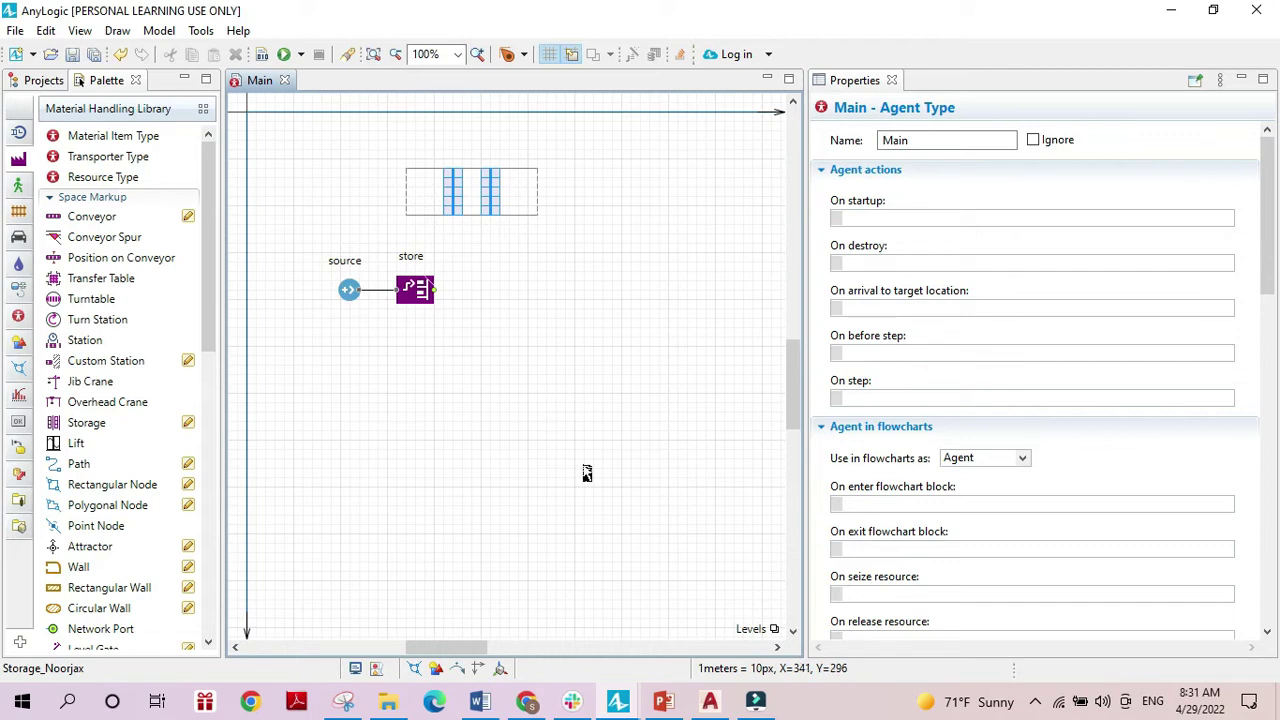
pyautogui.click(664, 708)
# - Set the storage's rack placement to Stand-alone and widen the storage to about 16 meters
pyautogui.click(520, 212)
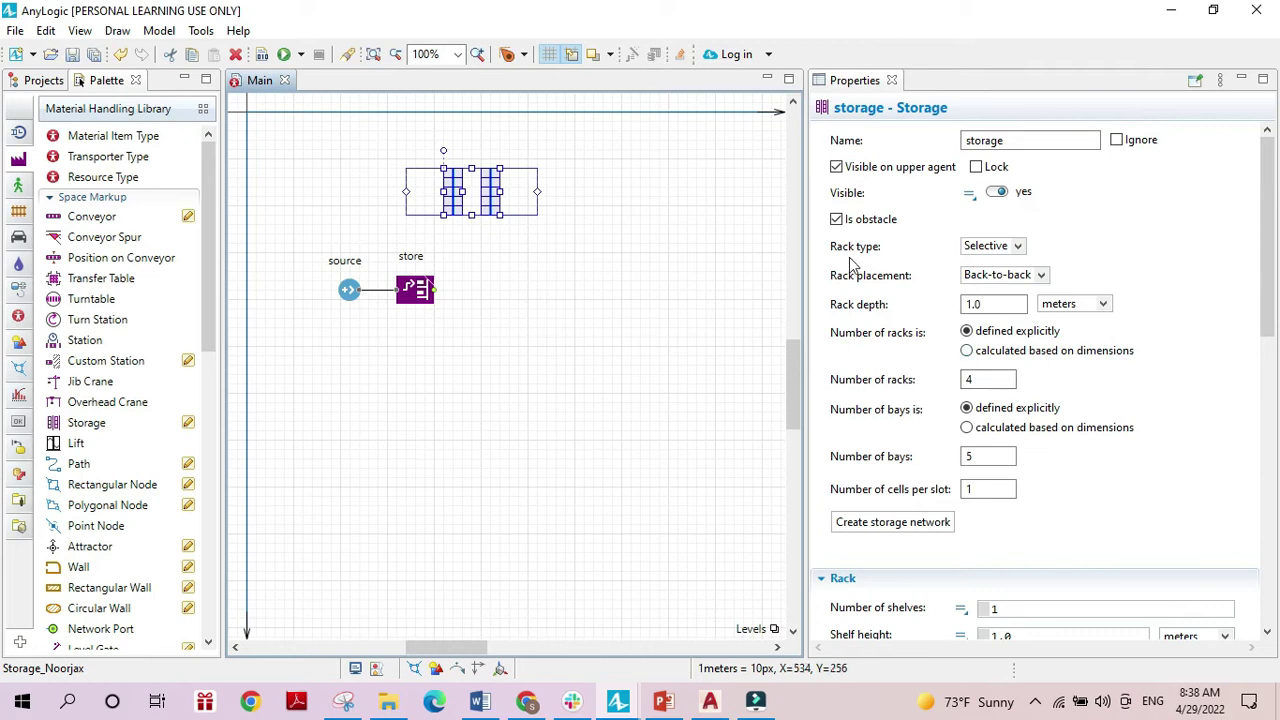
pyautogui.click(1018, 247)
pyautogui.click(1018, 247)
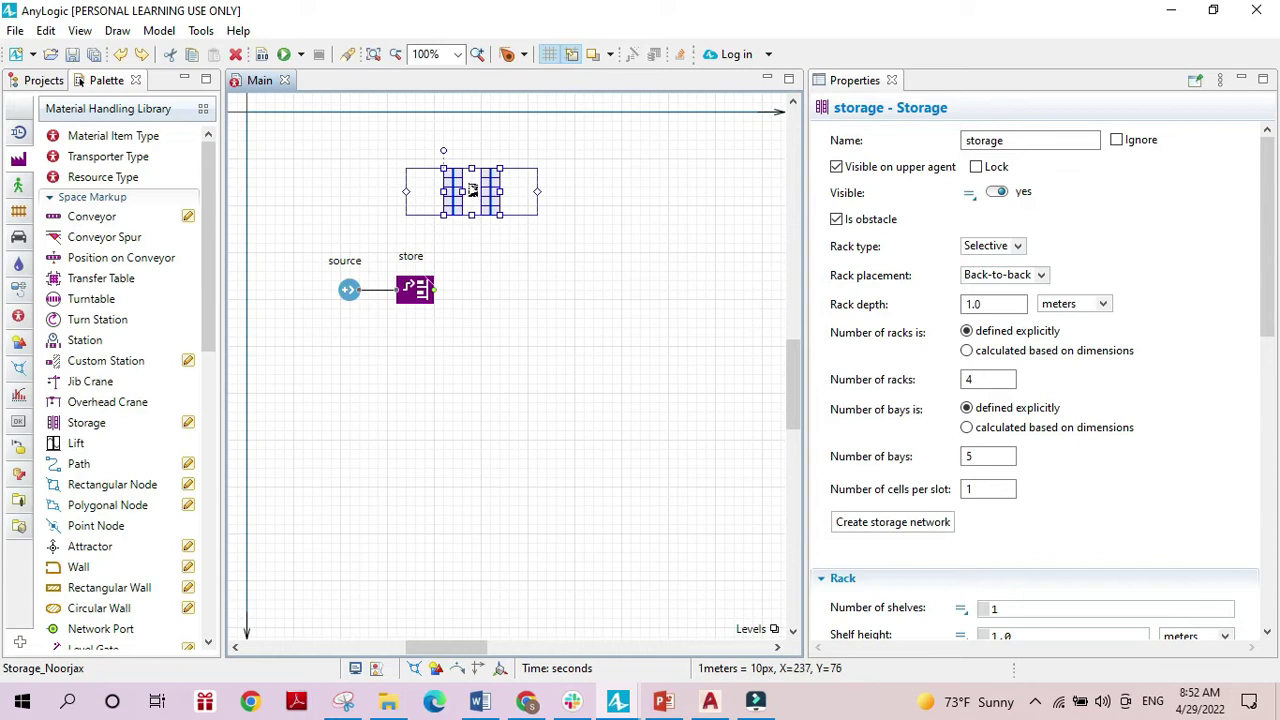
pyautogui.click(1041, 275)
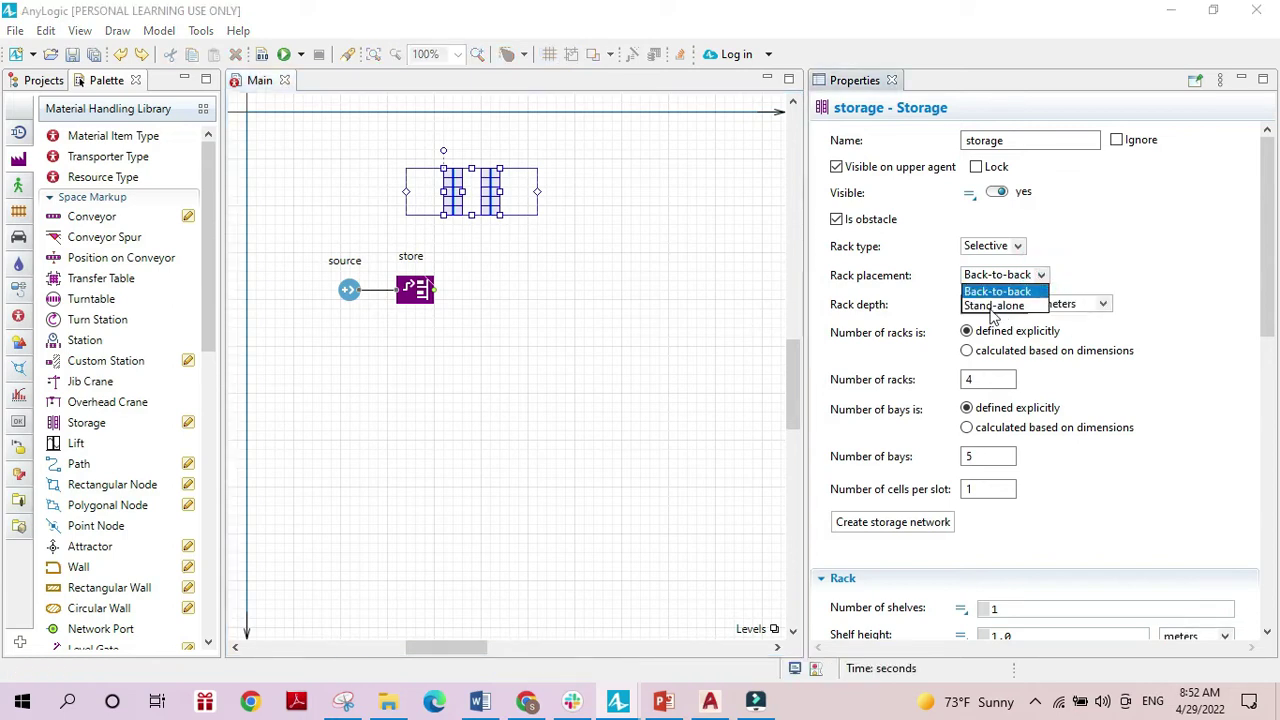
pyautogui.click(994, 306)
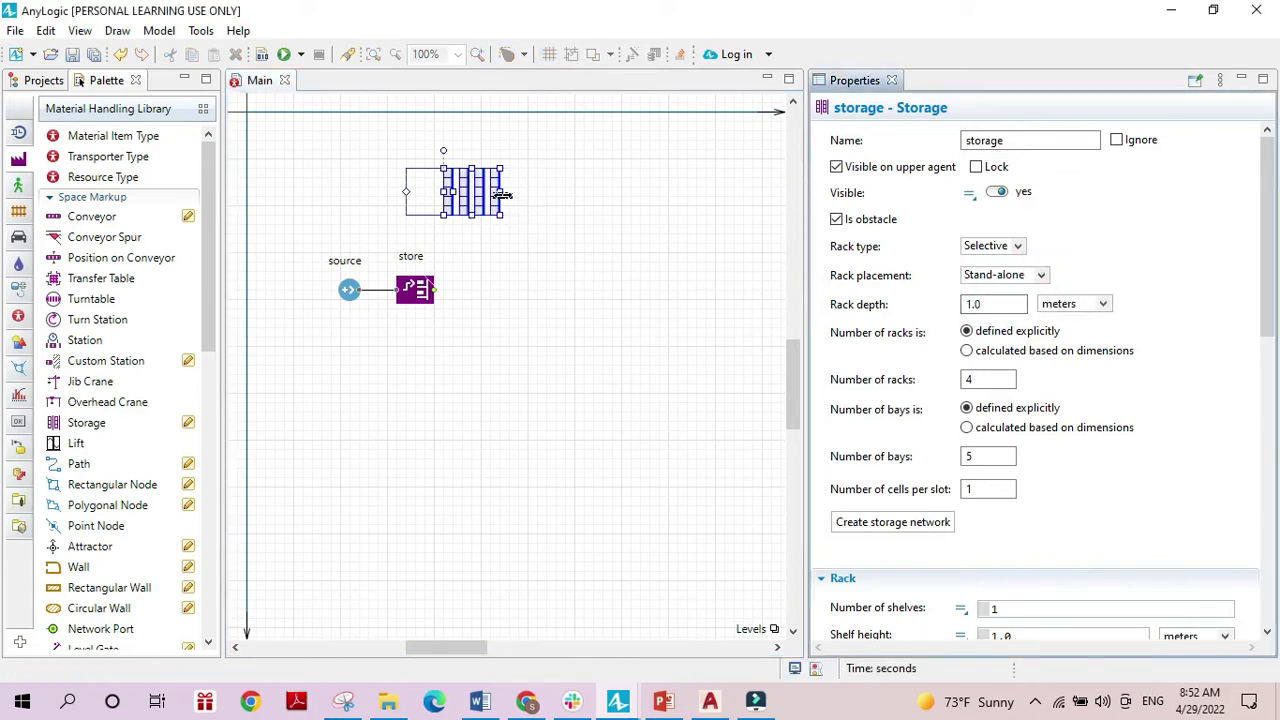
pyautogui.moveTo(502, 195); pyautogui.dragTo(593, 195)
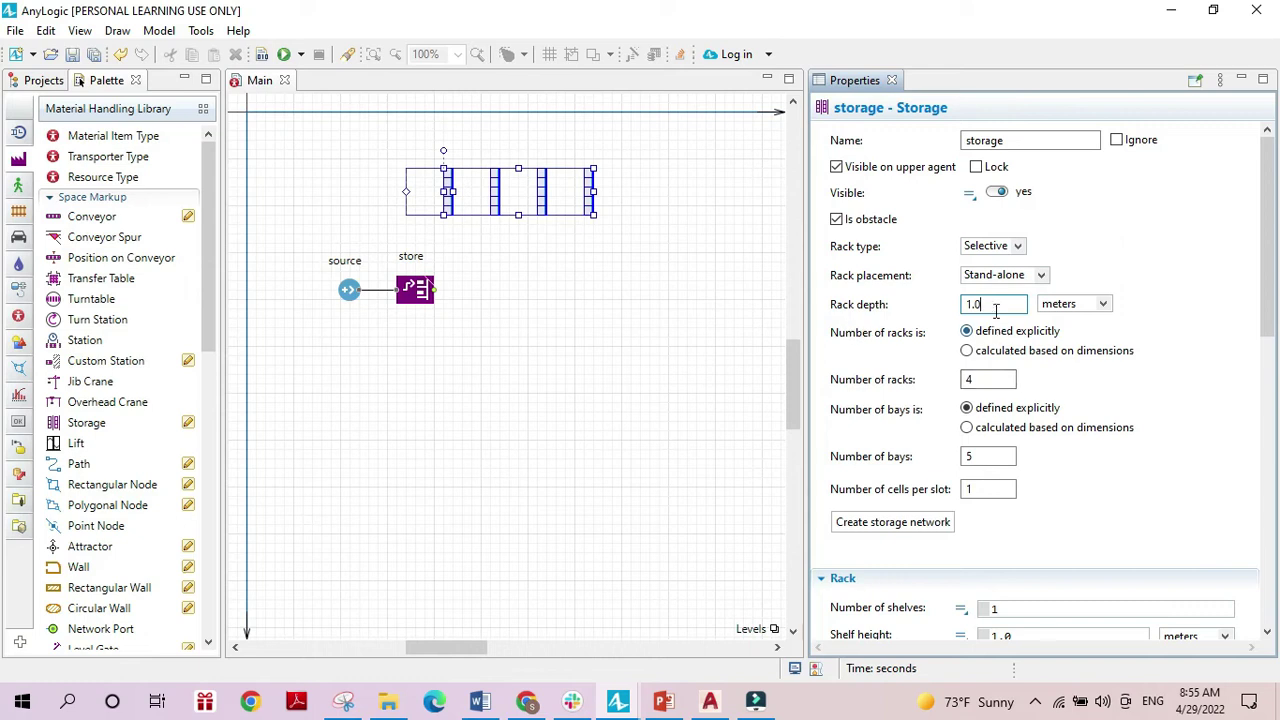
# - Set the storage's rack depth to 2 meters, and return it to 1 meter
pyautogui.moveTo(988, 303); pyautogui.dragTo(914, 297)
pyautogui.write('2')
pyautogui.click(978, 382)
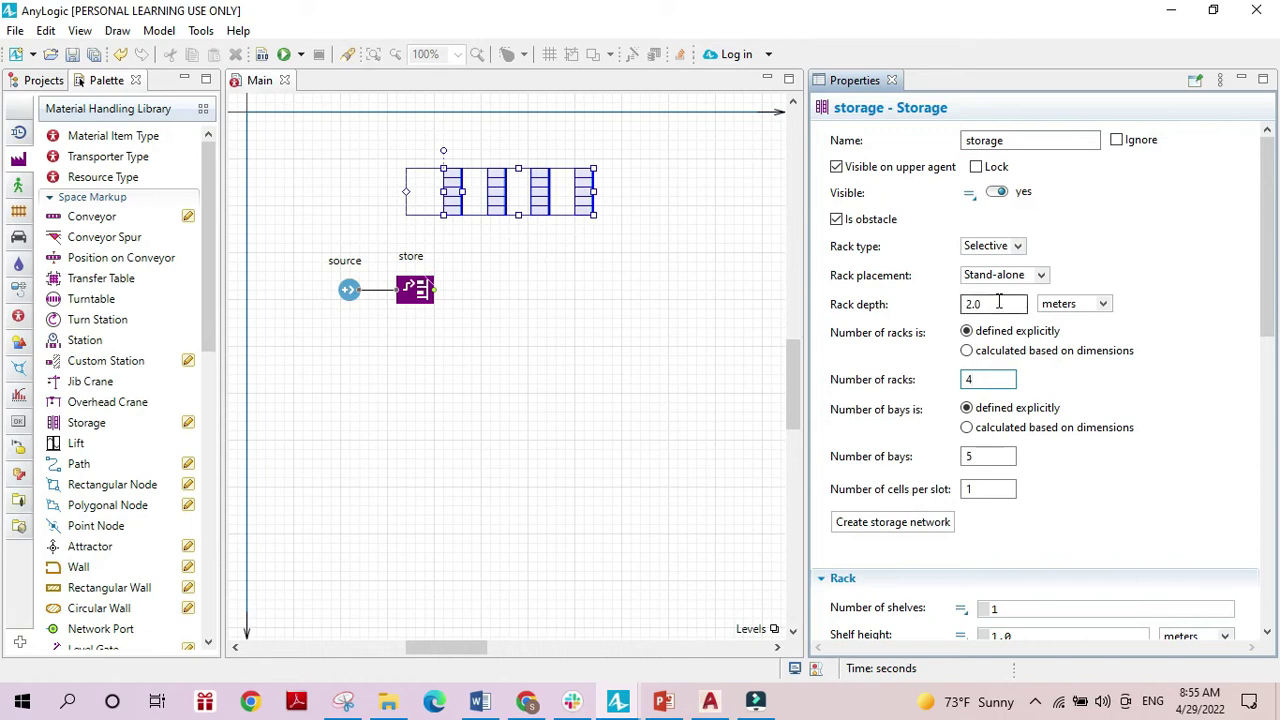
pyautogui.moveTo(1005, 303); pyautogui.dragTo(944, 298)
pyautogui.write('1')
pyautogui.click(979, 387)
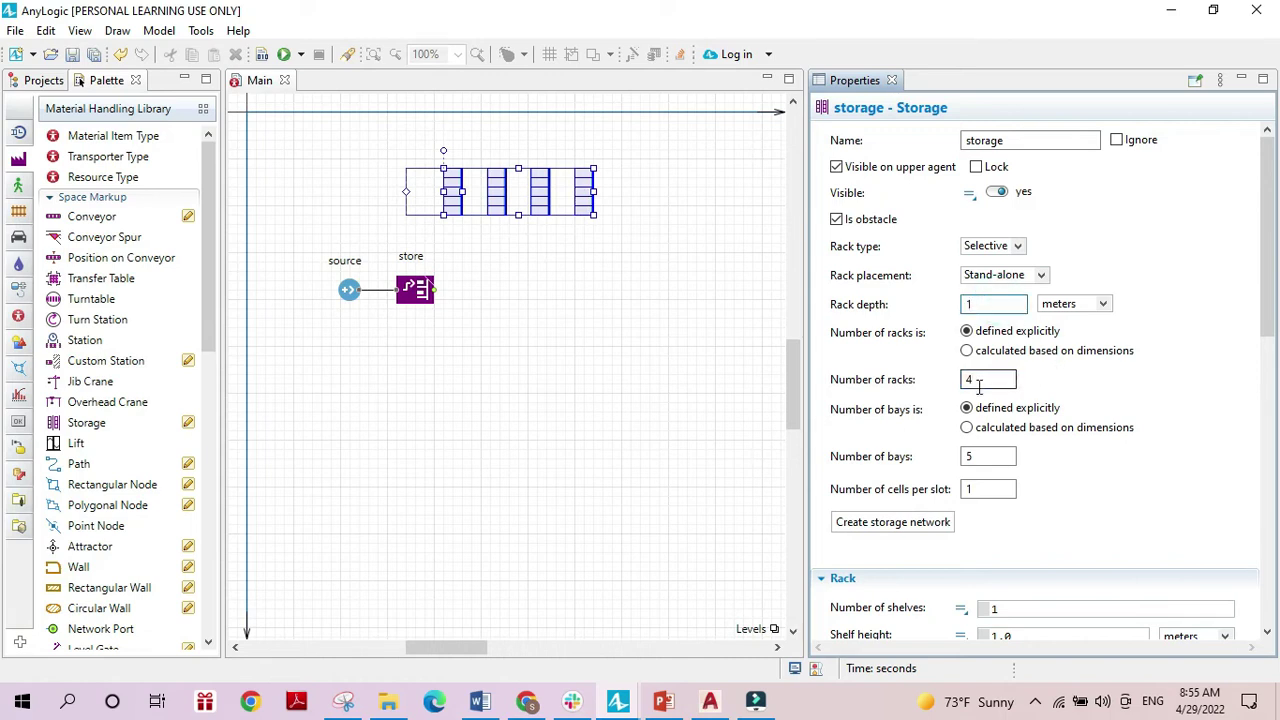
pyautogui.click(979, 385)
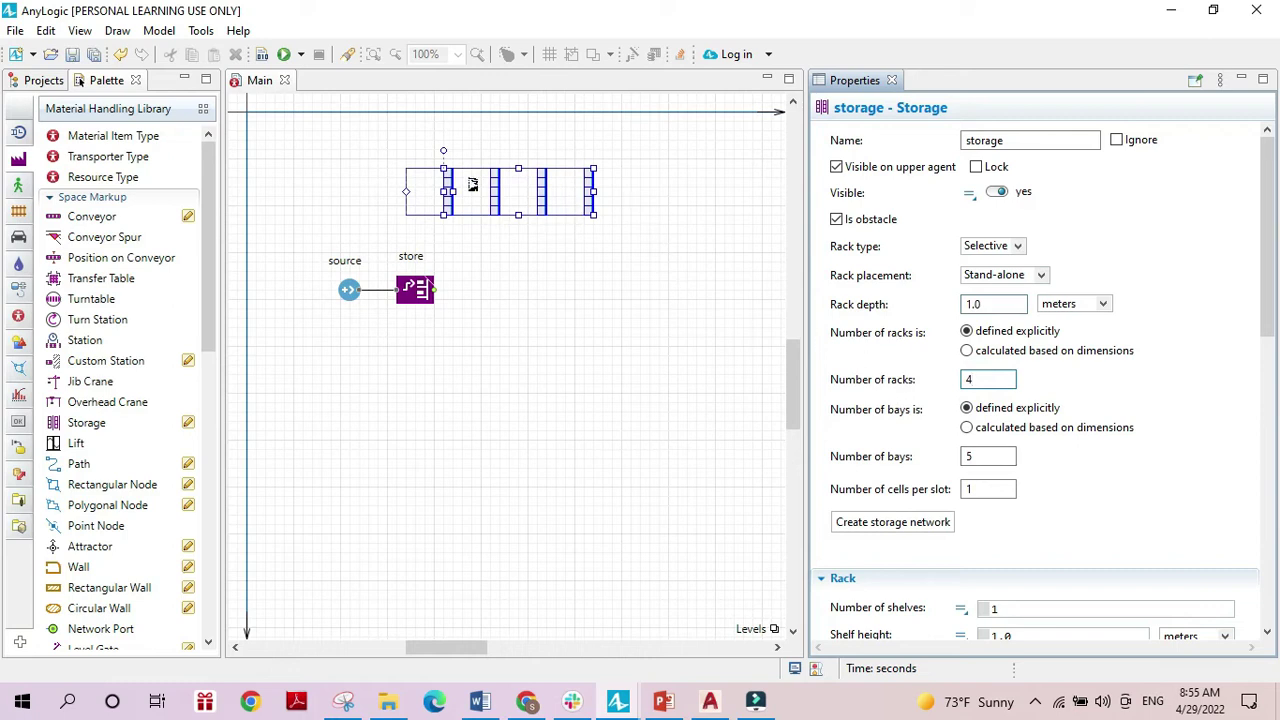
# - Set the storage to 1 rack, 4 bays and 5 cells per slot
pyautogui.doubleClick(971, 380)
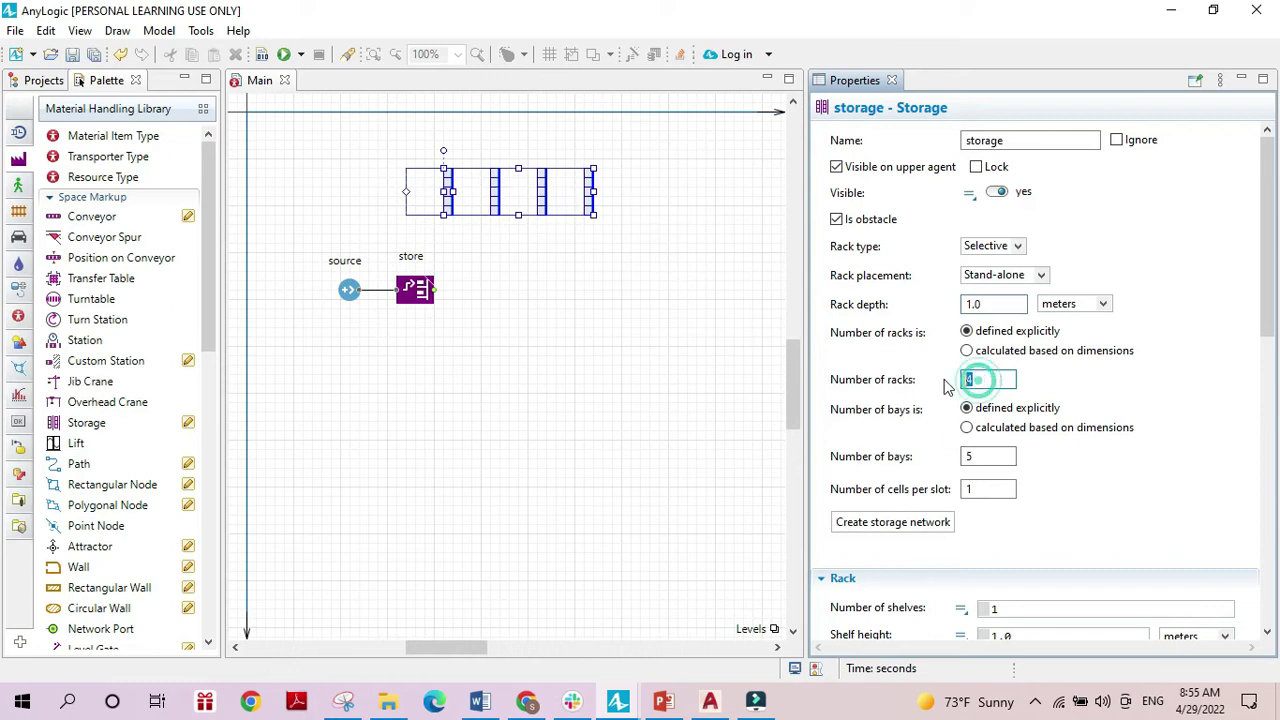
pyautogui.click(985, 458)
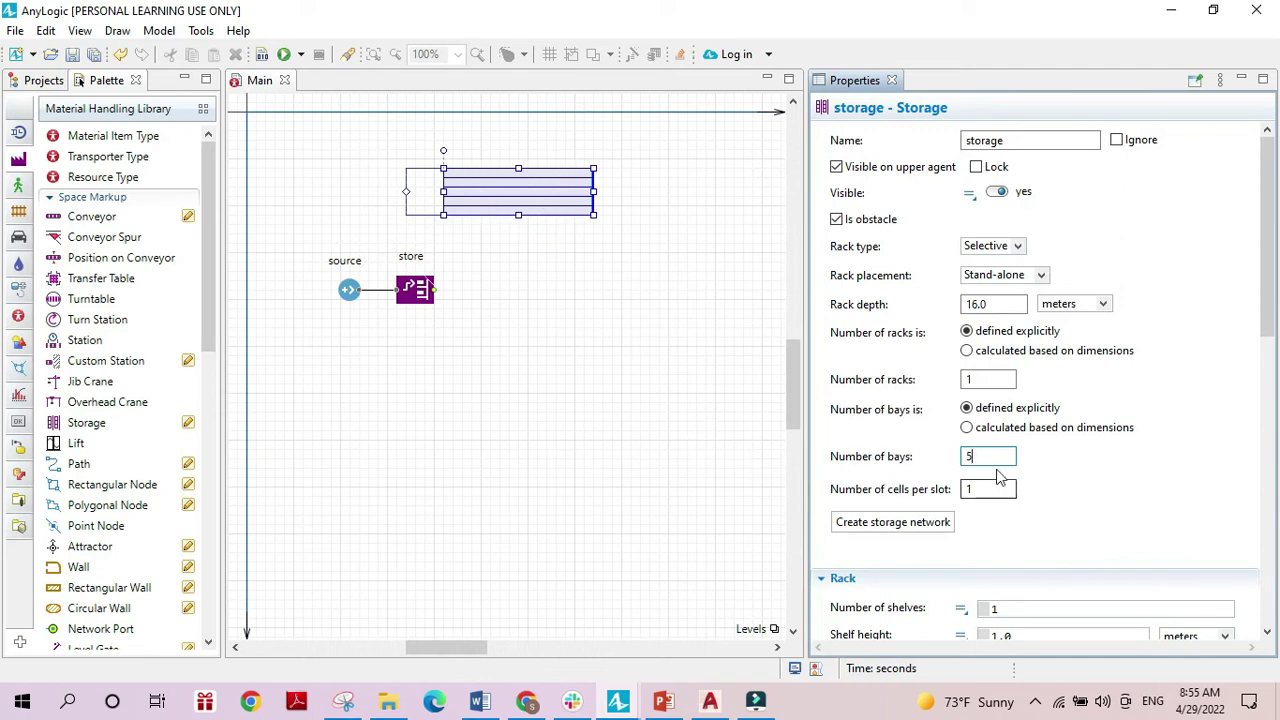
pyautogui.moveTo(986, 456); pyautogui.dragTo(948, 455)
pyautogui.click(972, 489)
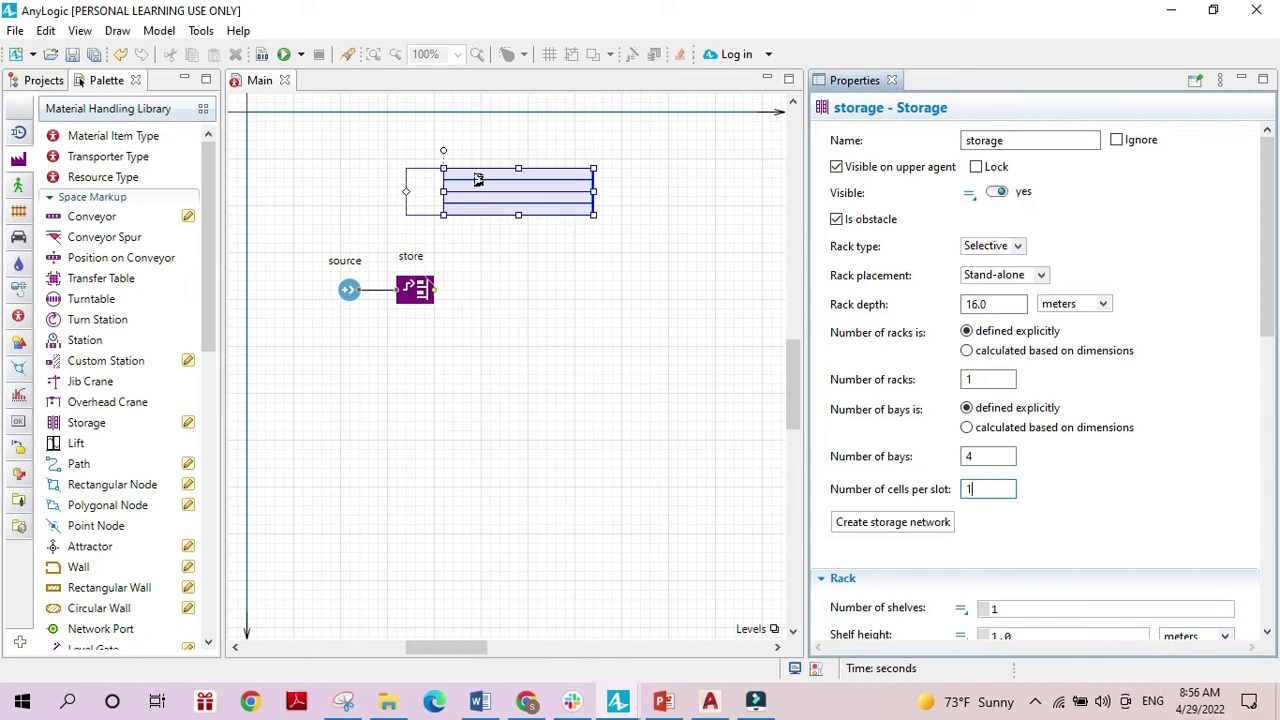
pyautogui.moveTo(982, 496); pyautogui.dragTo(963, 497)
pyautogui.click(978, 458)
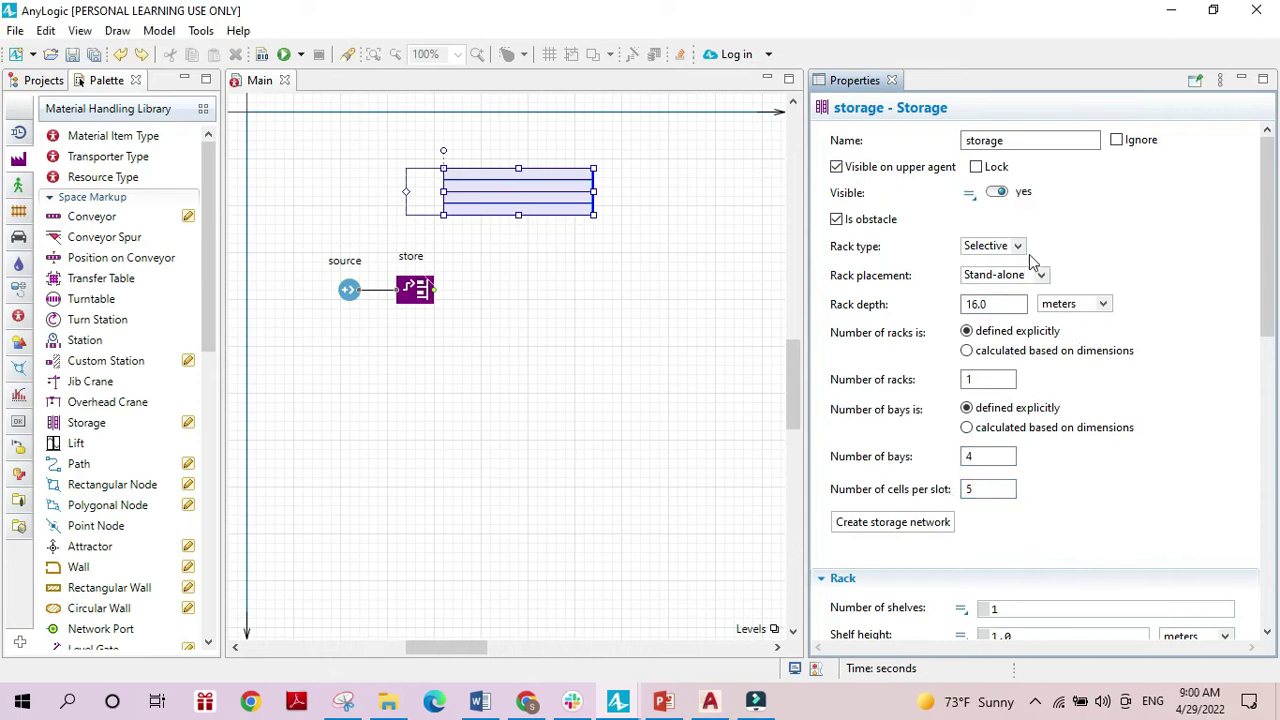
# - Change the storage's rack type to Drive in and set the number of racks to 3
pyautogui.click(1017, 247)
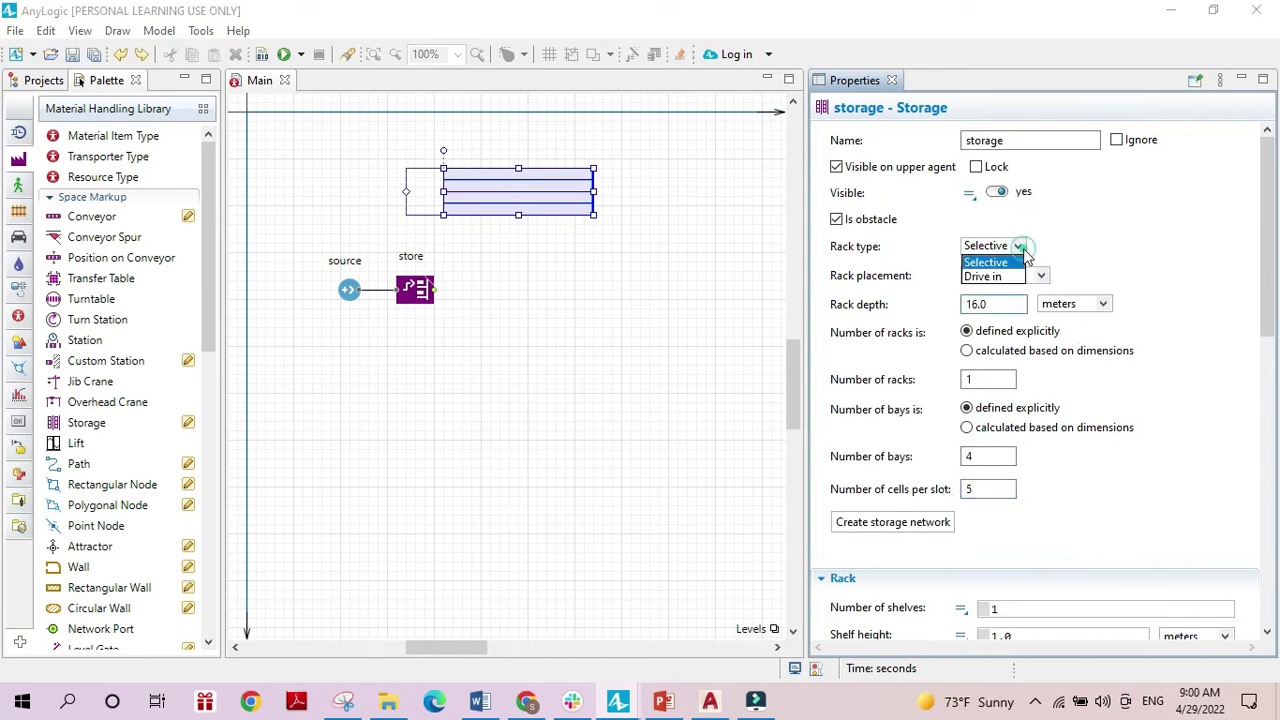
pyautogui.click(999, 277)
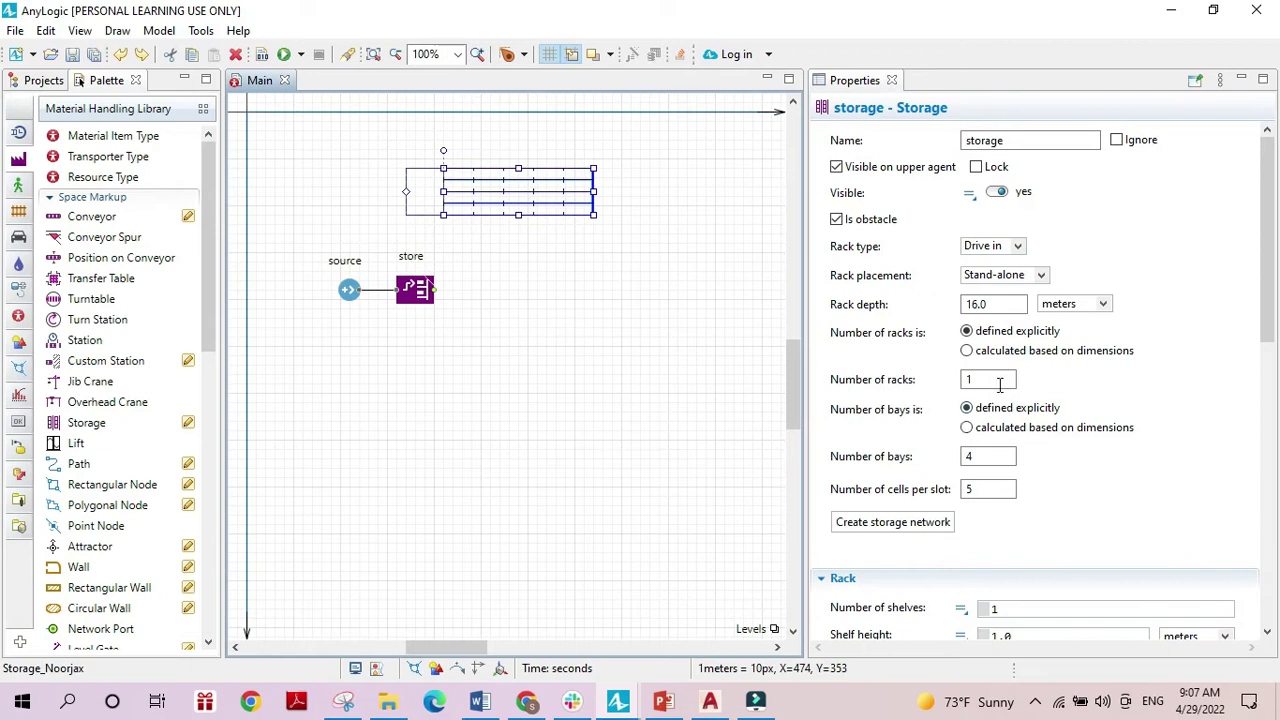
pyautogui.doubleClick(986, 382)
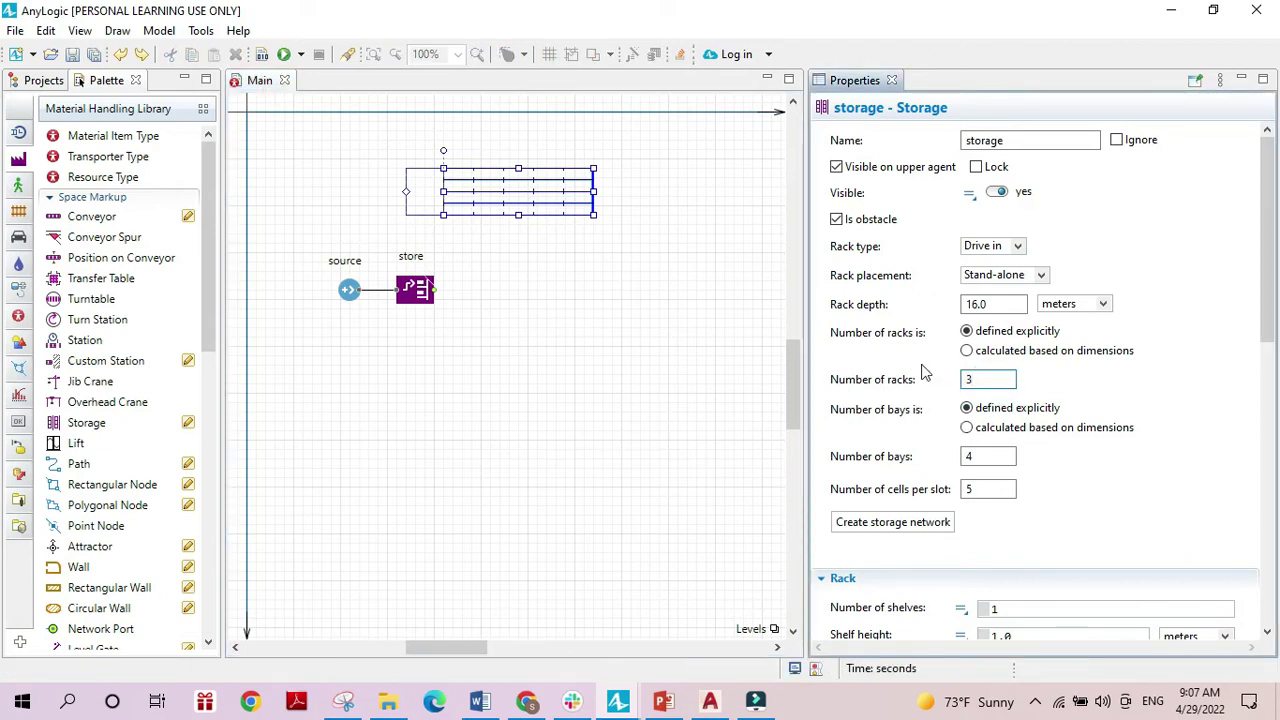
pyautogui.click(985, 458)
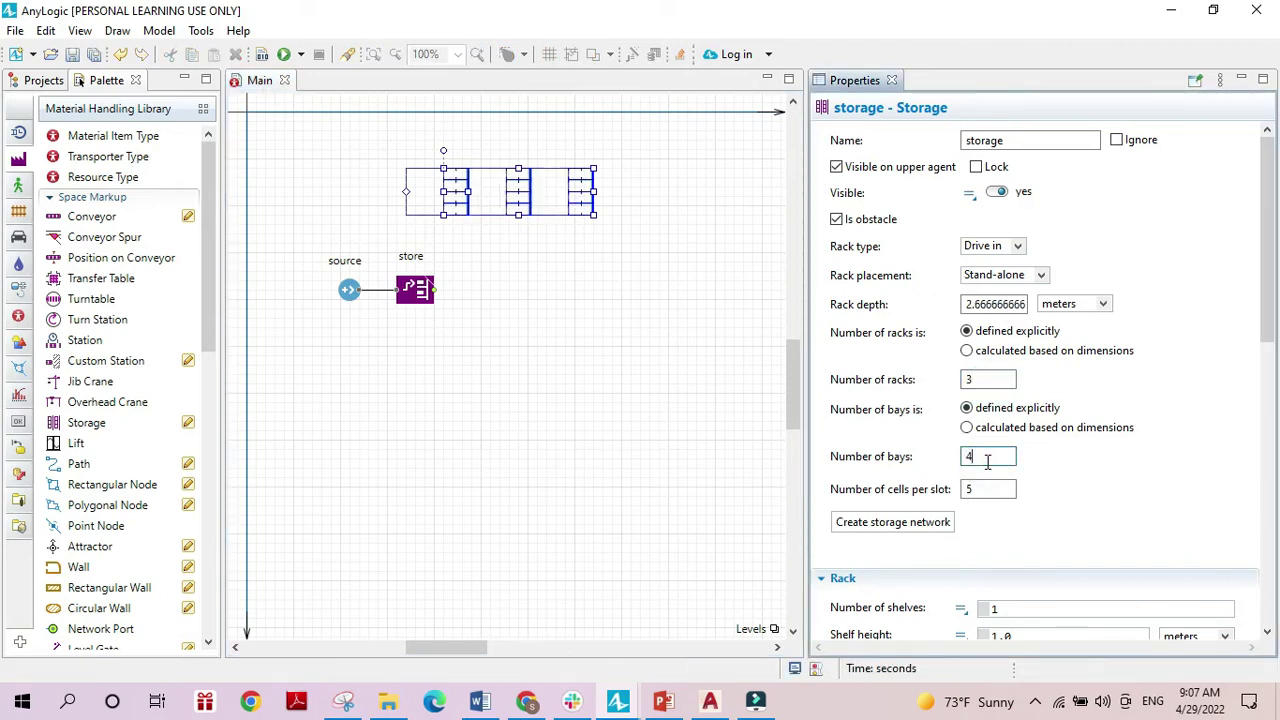
# - Deepen the racks to 4 meters and narrow the storage until its aisles are about 1 meter wide
pyautogui.click(468, 192)
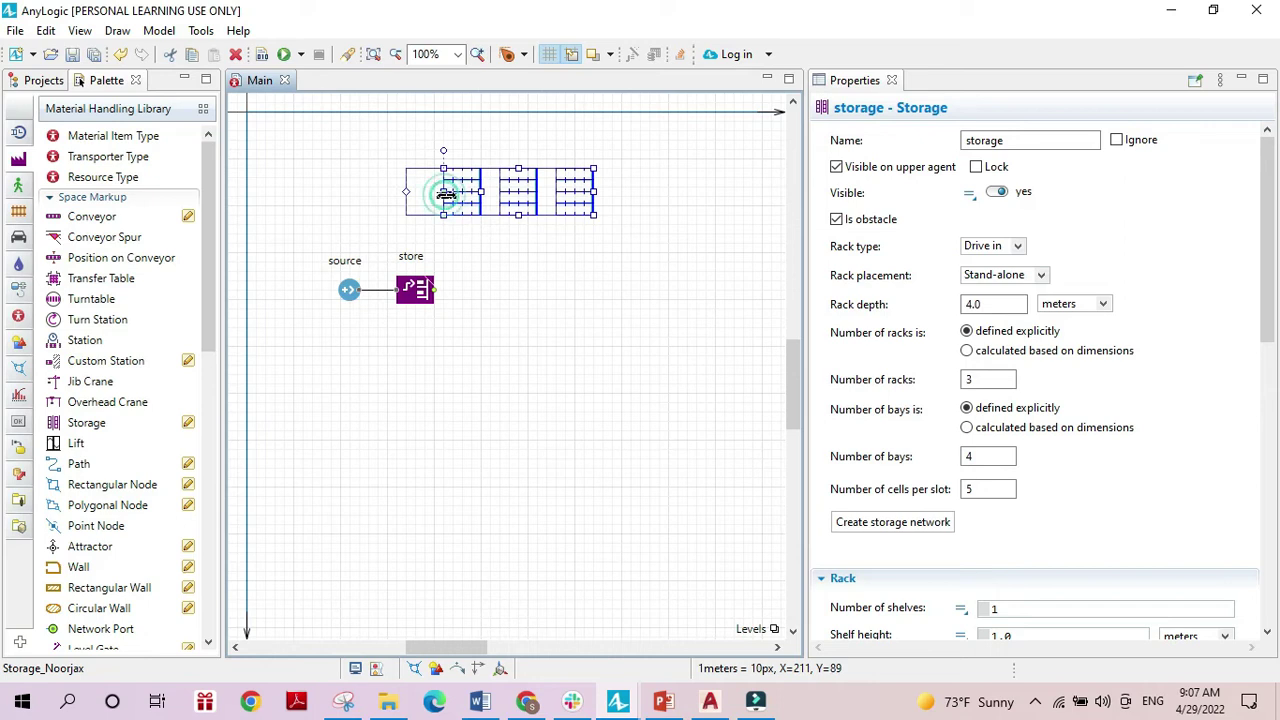
pyautogui.moveTo(443, 191); pyautogui.dragTo(453, 192)
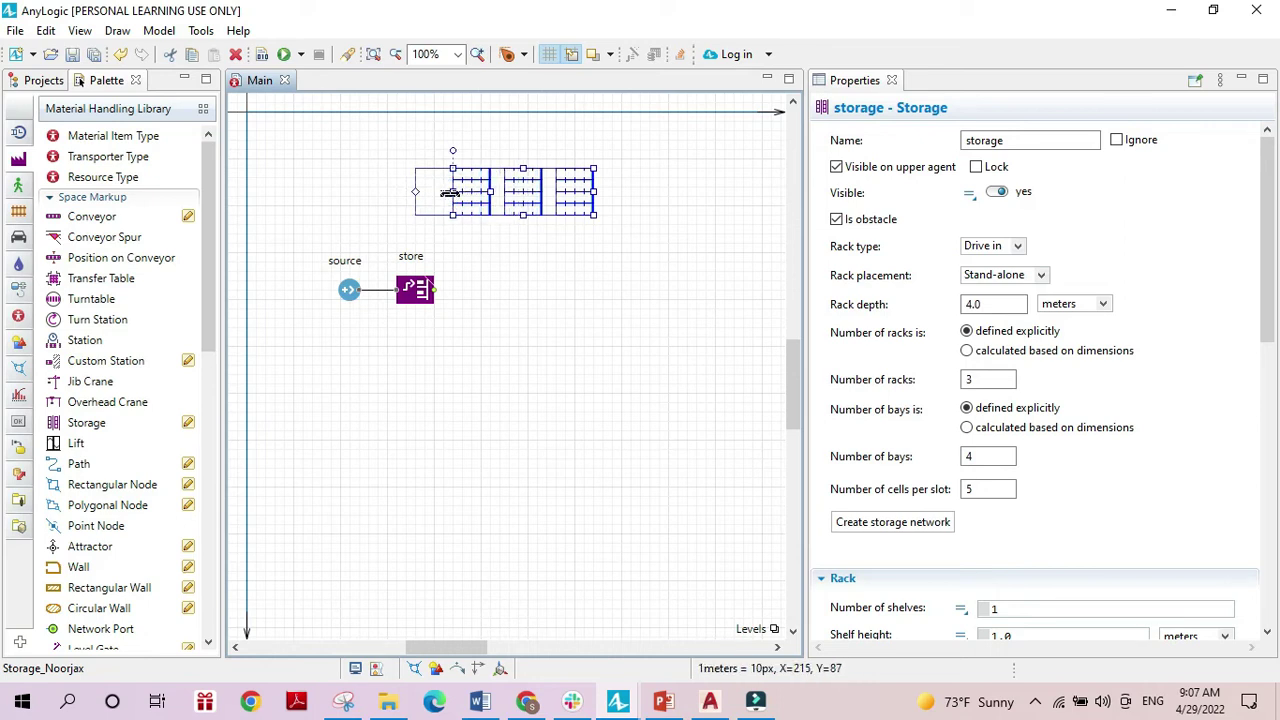
pyautogui.moveTo(450, 192); pyautogui.dragTo(462, 192)
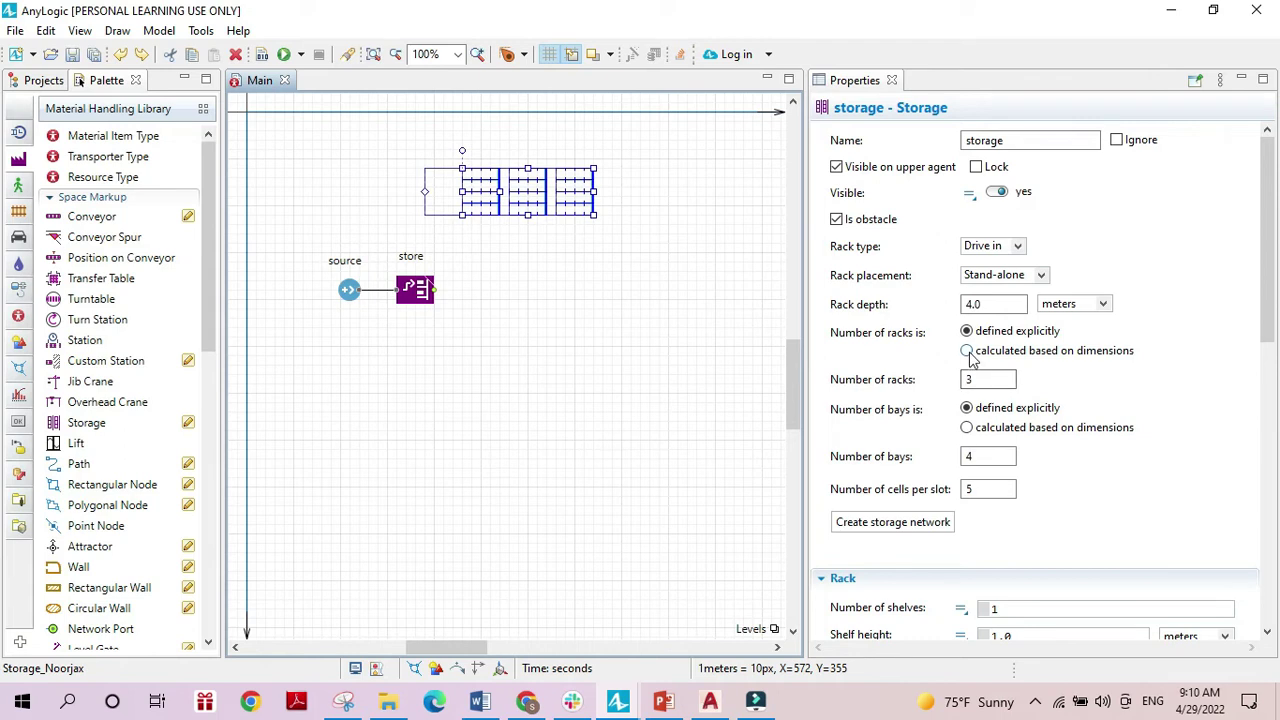
# - Have both the number of racks and the number of bays calculated based on dimensions
pyautogui.click(1013, 494)
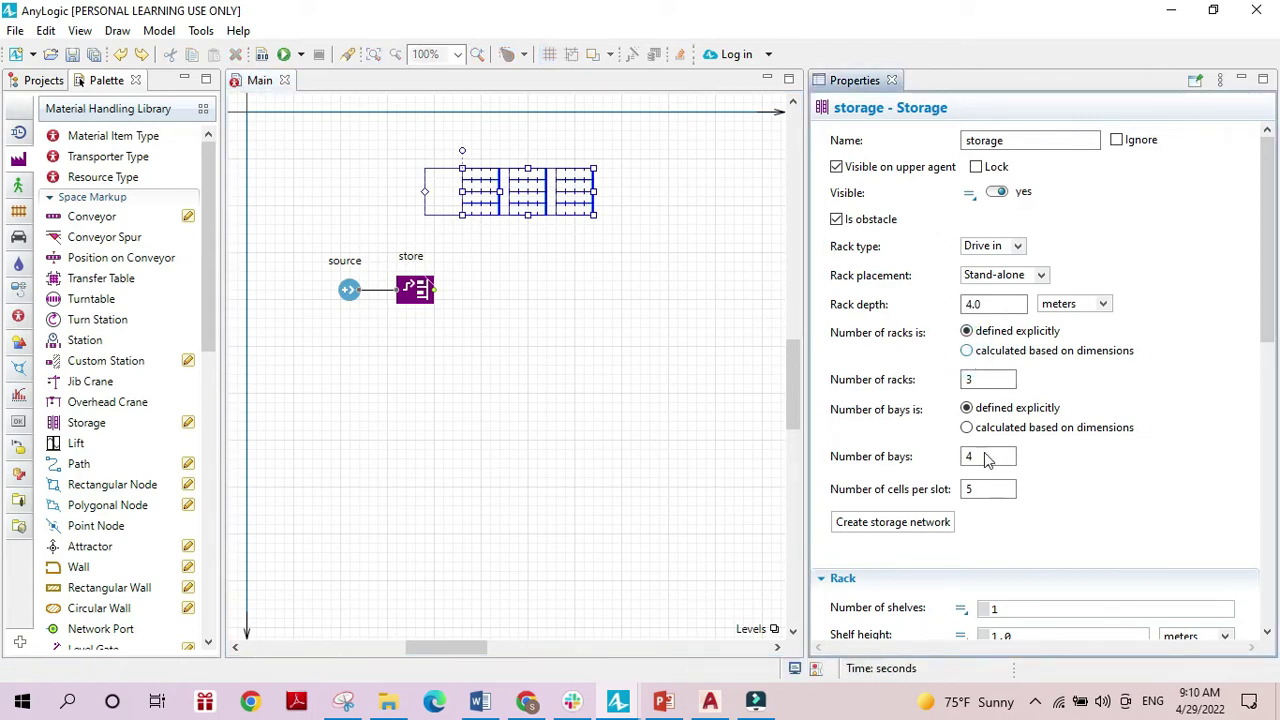
pyautogui.click(966, 350)
pyautogui.click(966, 424)
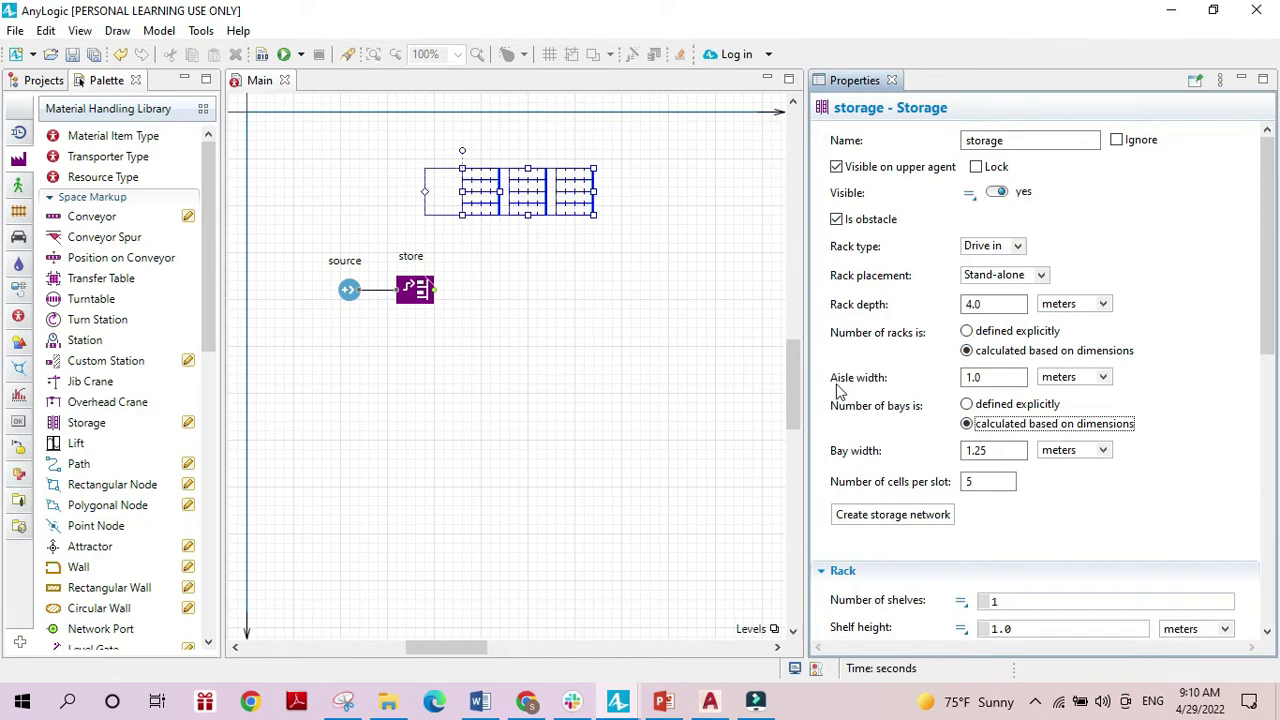
# - Set the storage's aisle width to 2 meters
pyautogui.click(1004, 384)
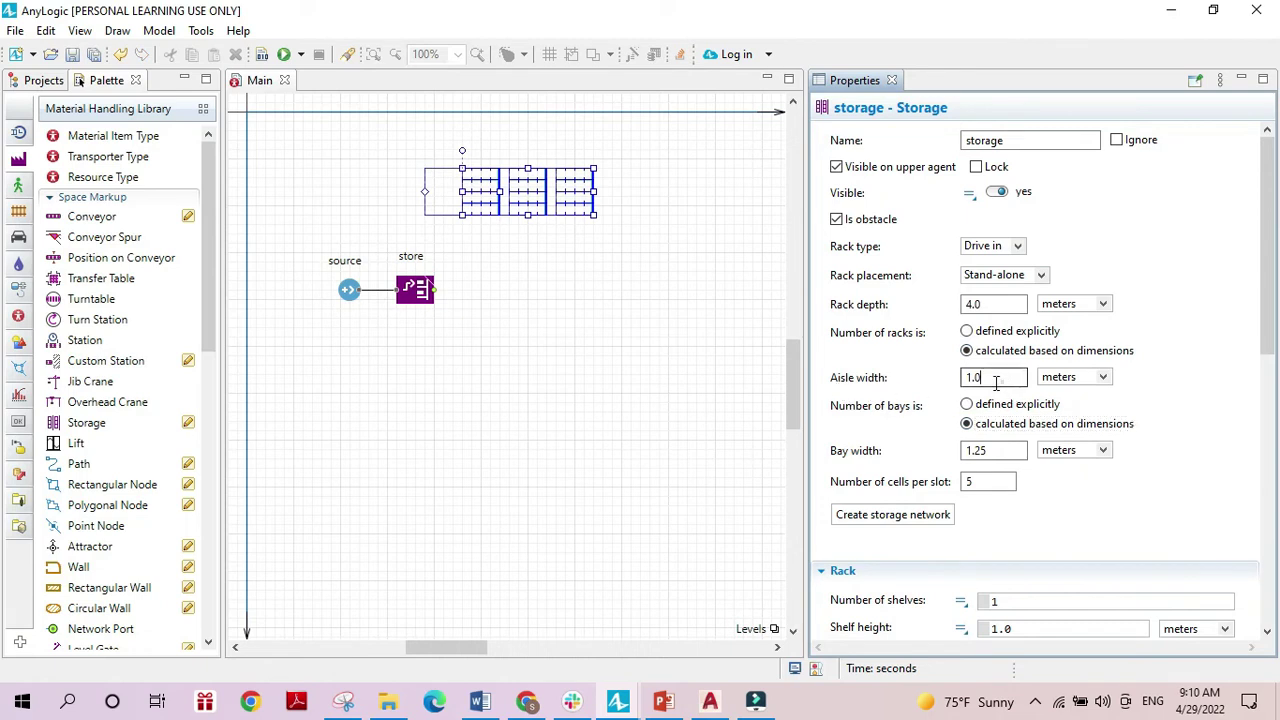
pyautogui.doubleClick(1004, 384)
pyautogui.write('2')
pyautogui.click(991, 450)
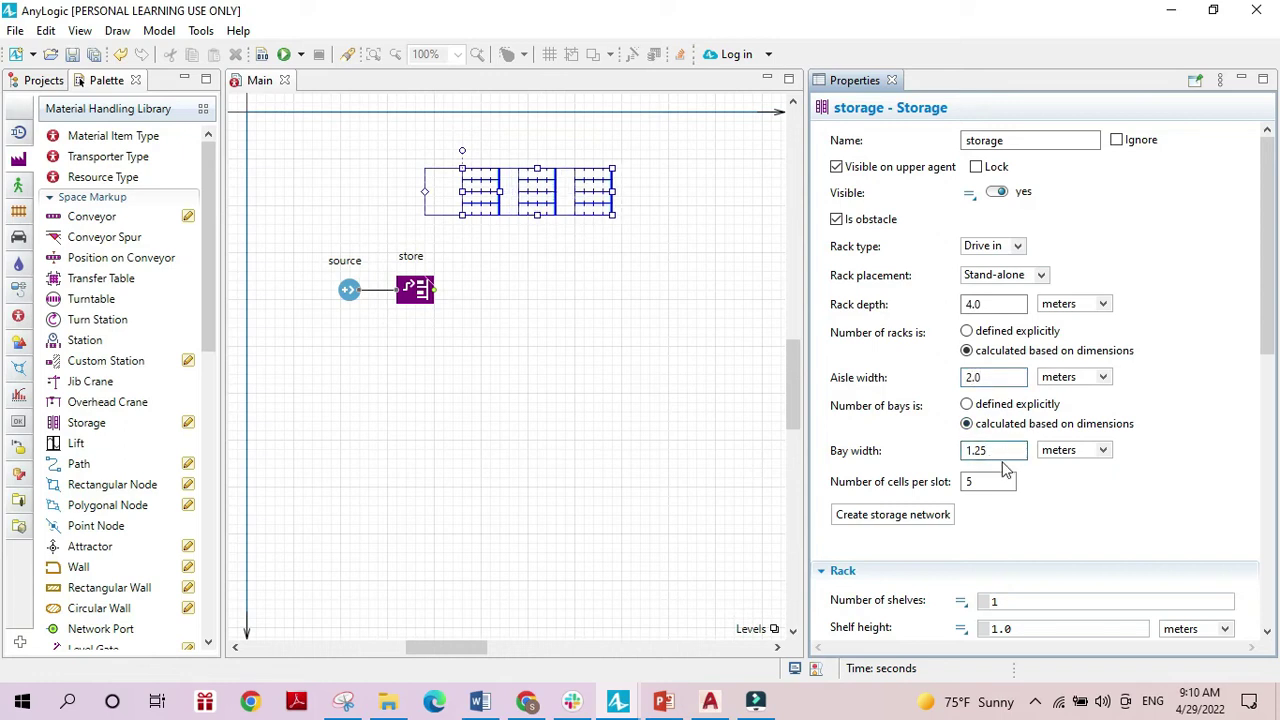
# - Set the storage's bay width to 1 meter
pyautogui.doubleClick(1005, 452)
pyautogui.write('1')
pyautogui.click(986, 304)
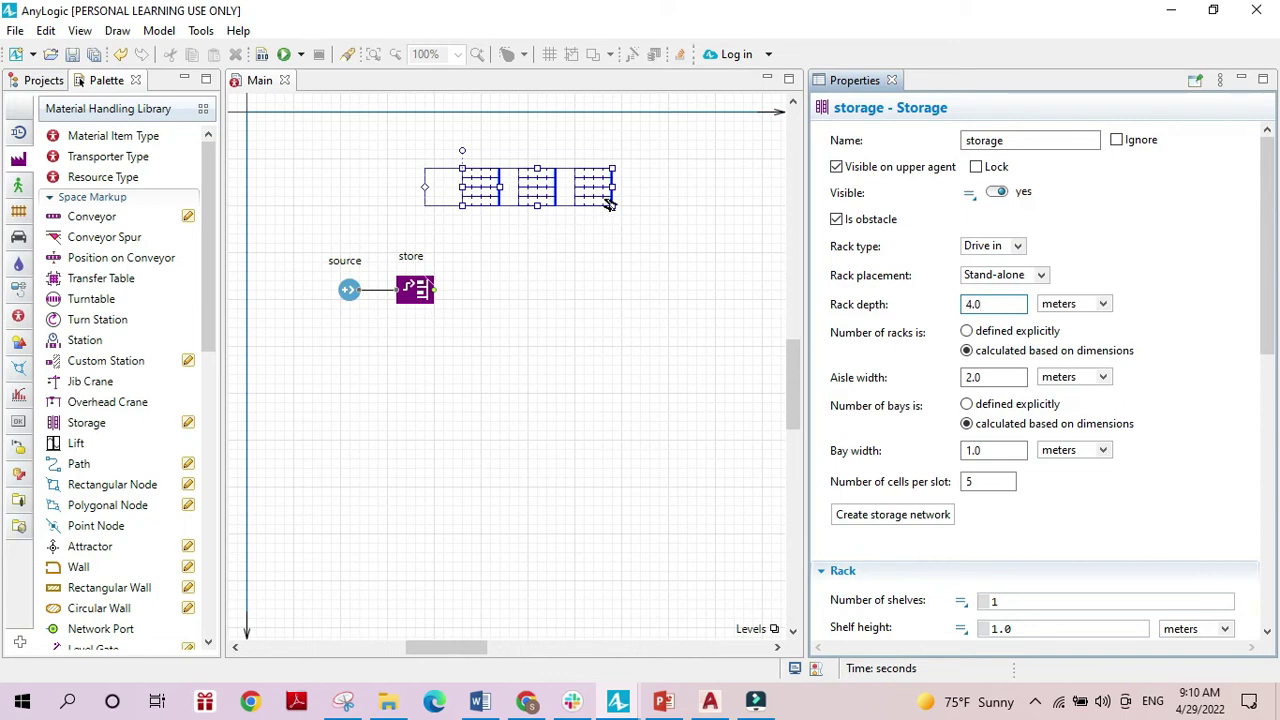
# - Resize the storage to three racks, extending them with more bays, and reposition it above the store block at about X 250, Y 30
pyautogui.moveTo(610, 204); pyautogui.dragTo(686, 287)
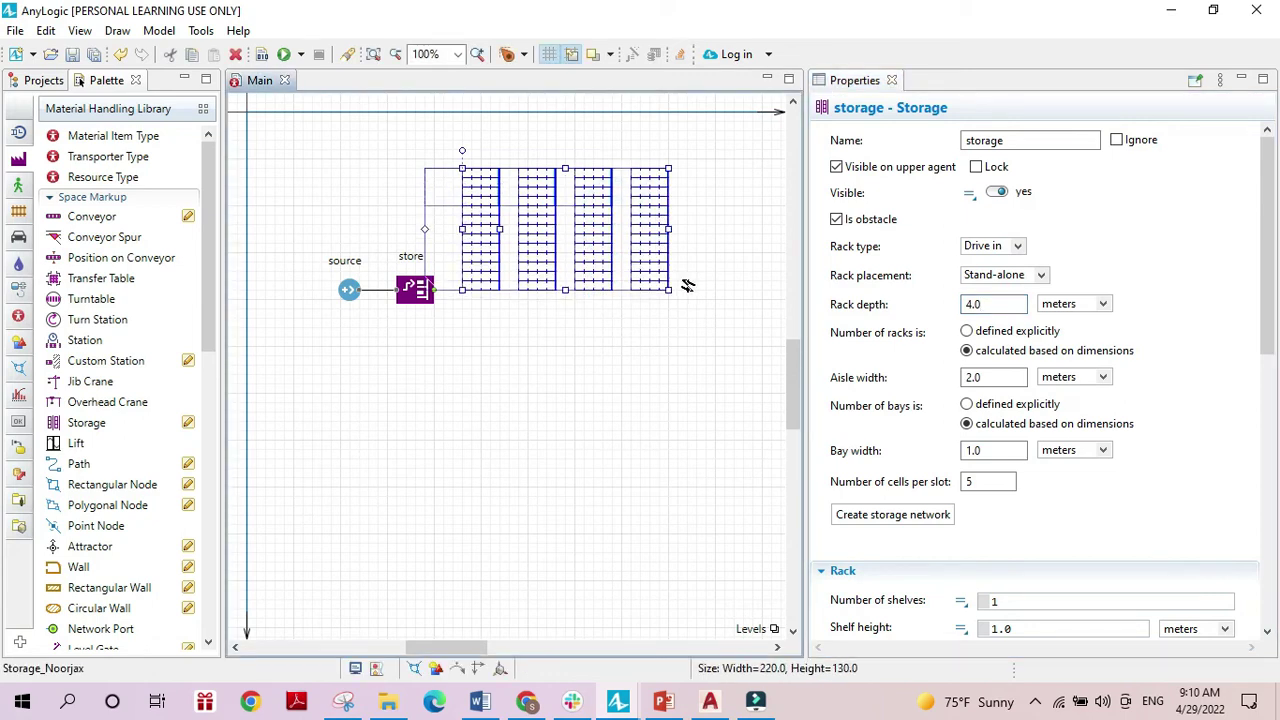
pyautogui.moveTo(628, 180); pyautogui.dragTo(675, 229)
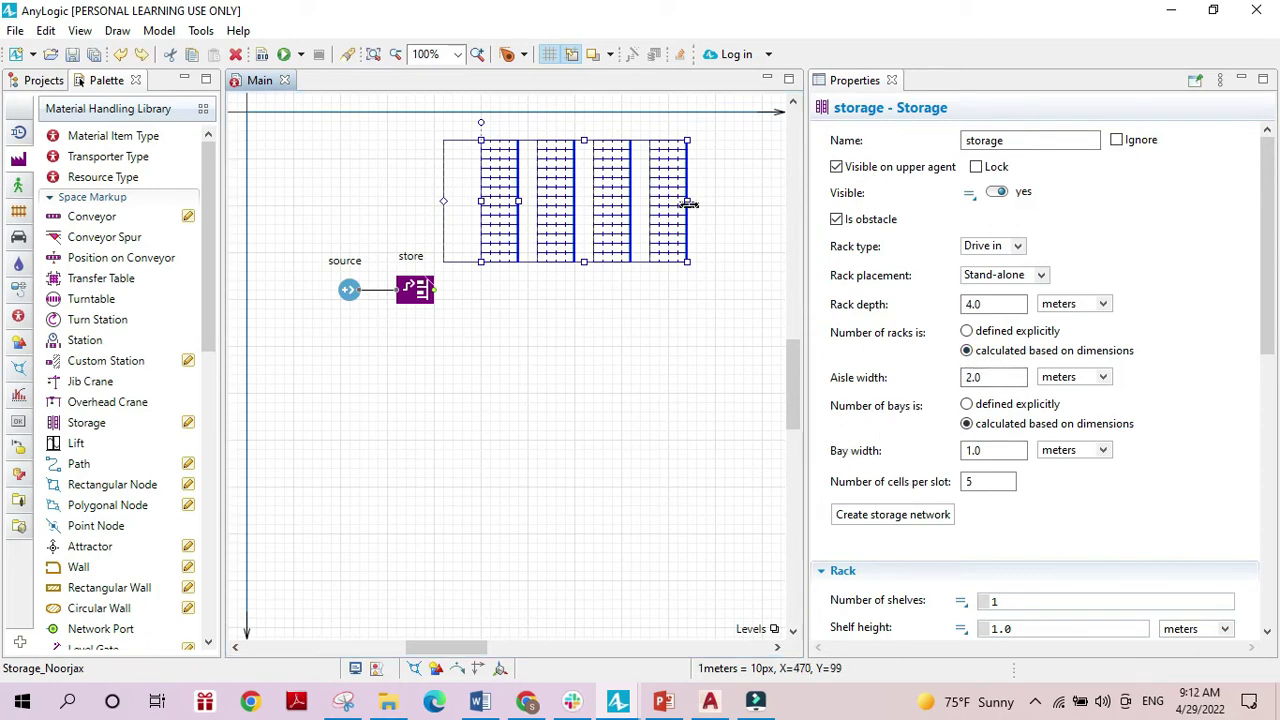
pyautogui.moveTo(686, 202); pyautogui.dragTo(636, 204)
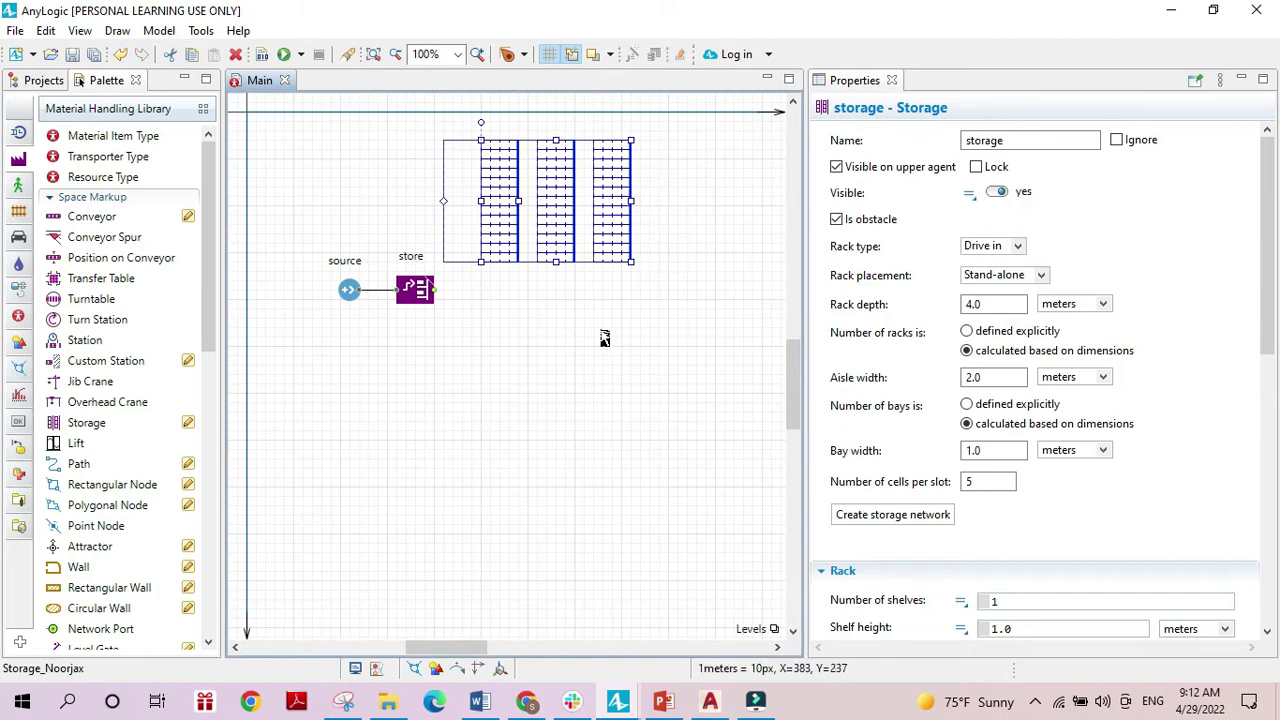
pyautogui.click(557, 258)
pyautogui.moveTo(557, 258); pyautogui.dragTo(557, 242)
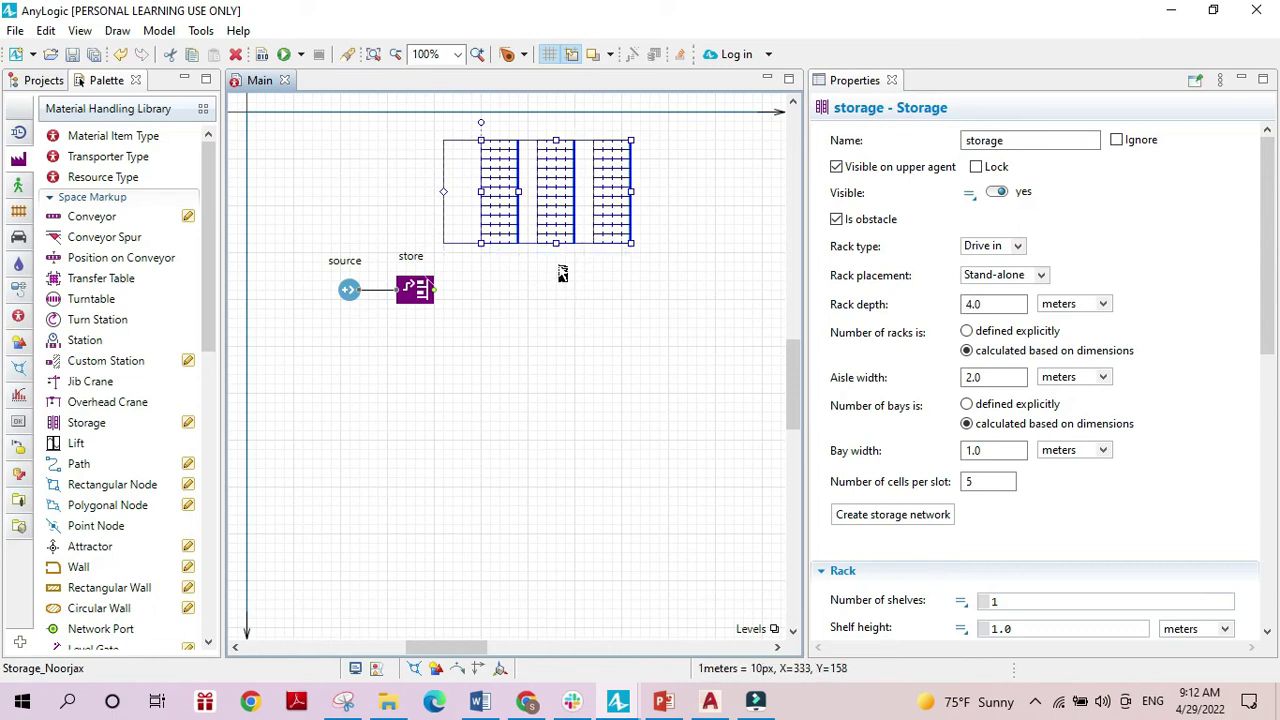
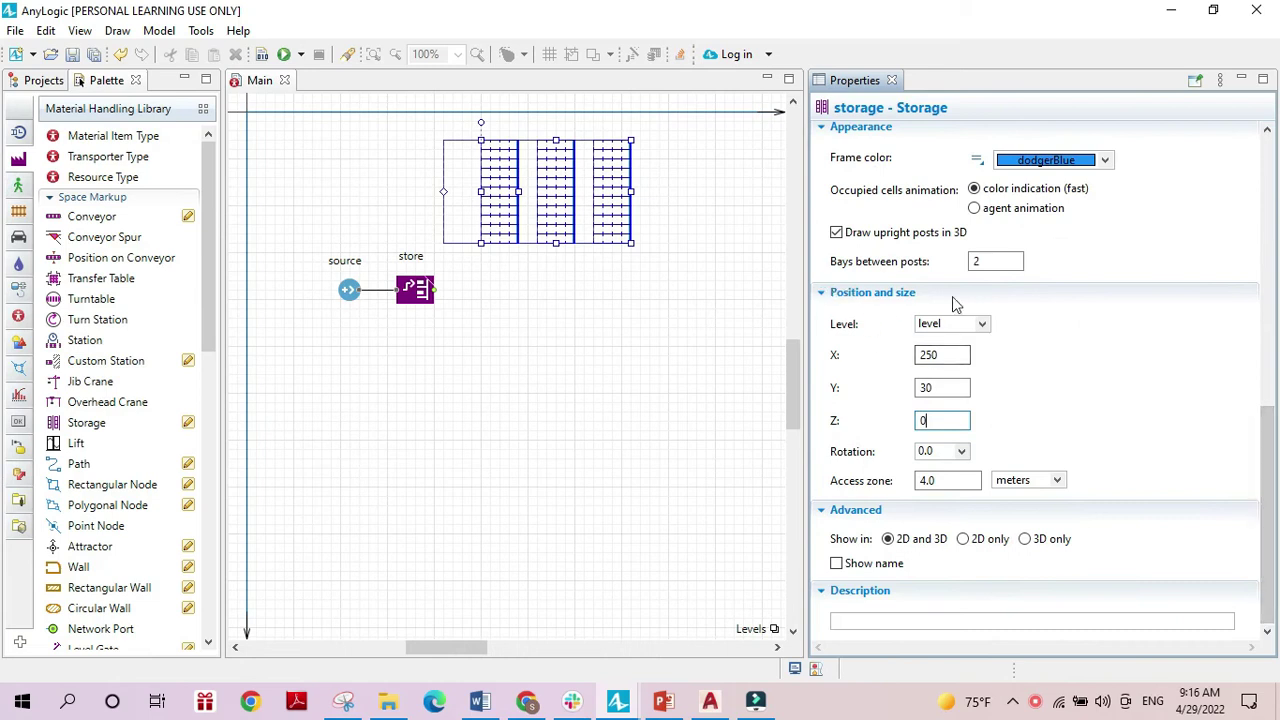
# - Reduce the storage's access zone to about 1 meter
pyautogui.click(947, 481)
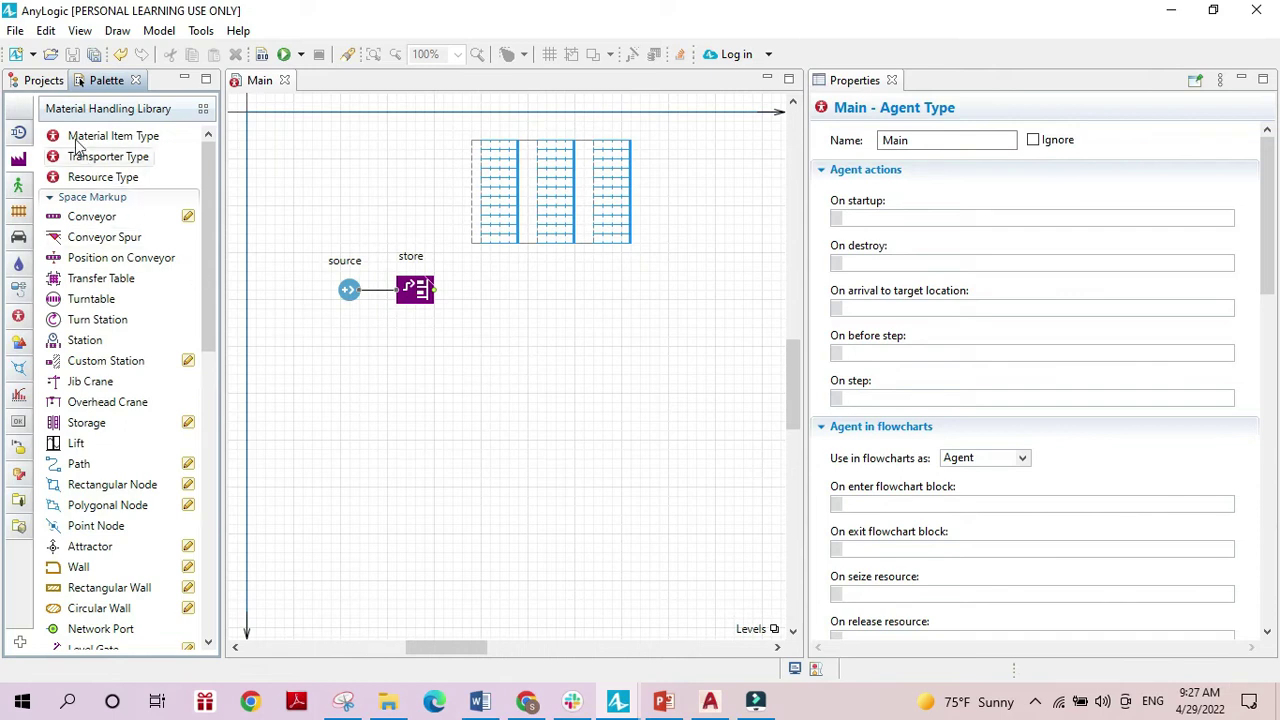
# - Start a new material item type created from scratch and name it Box
pyautogui.moveTo(110, 136); pyautogui.dragTo(270, 141)
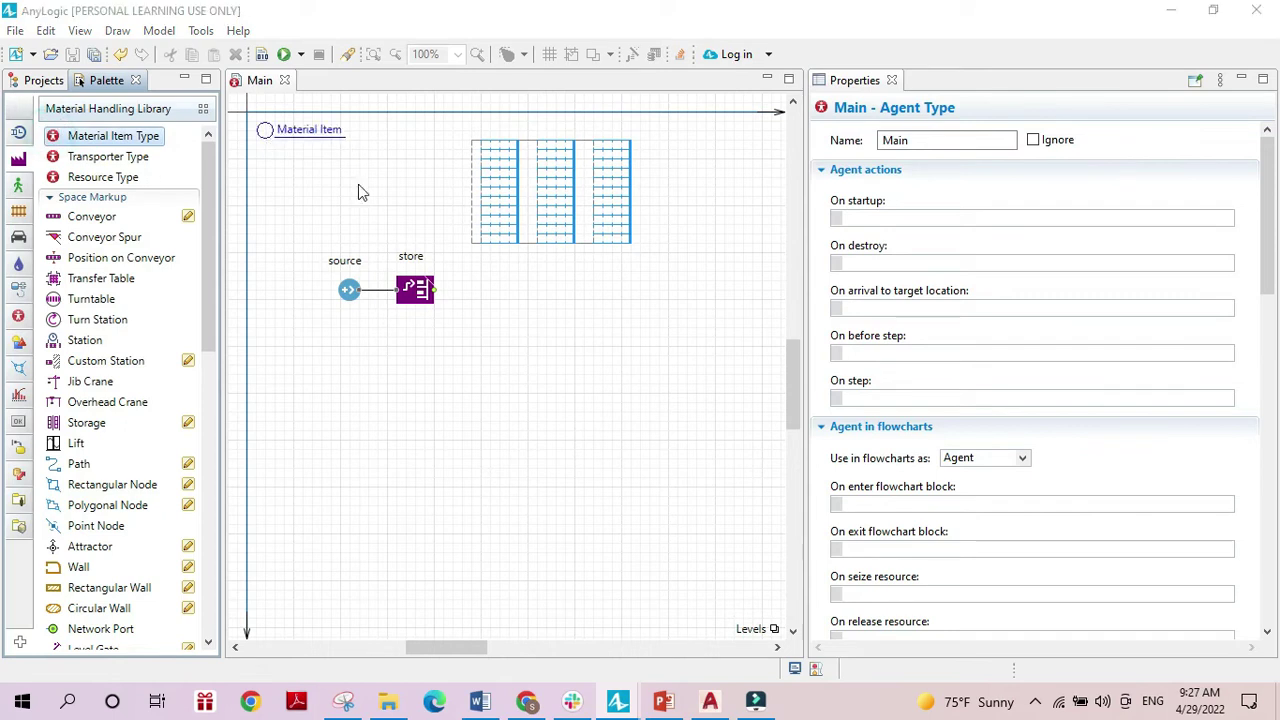
pyautogui.write('Box')
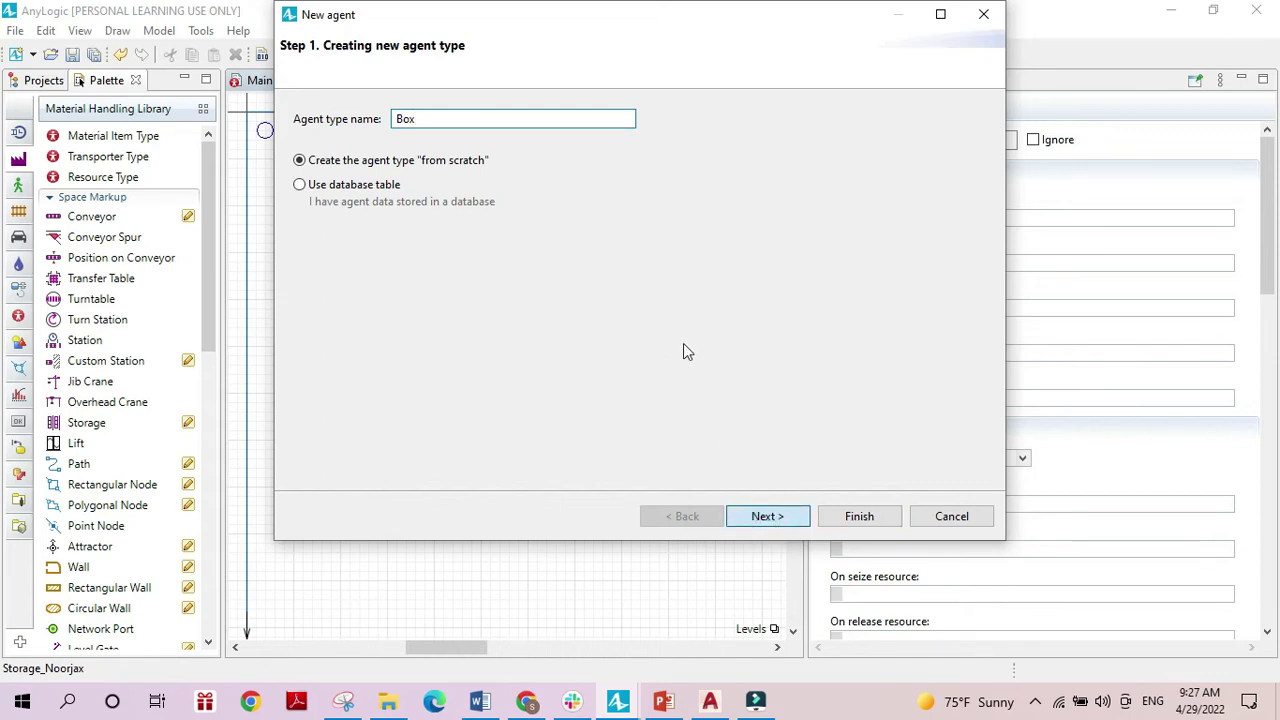
pyautogui.click(767, 516)
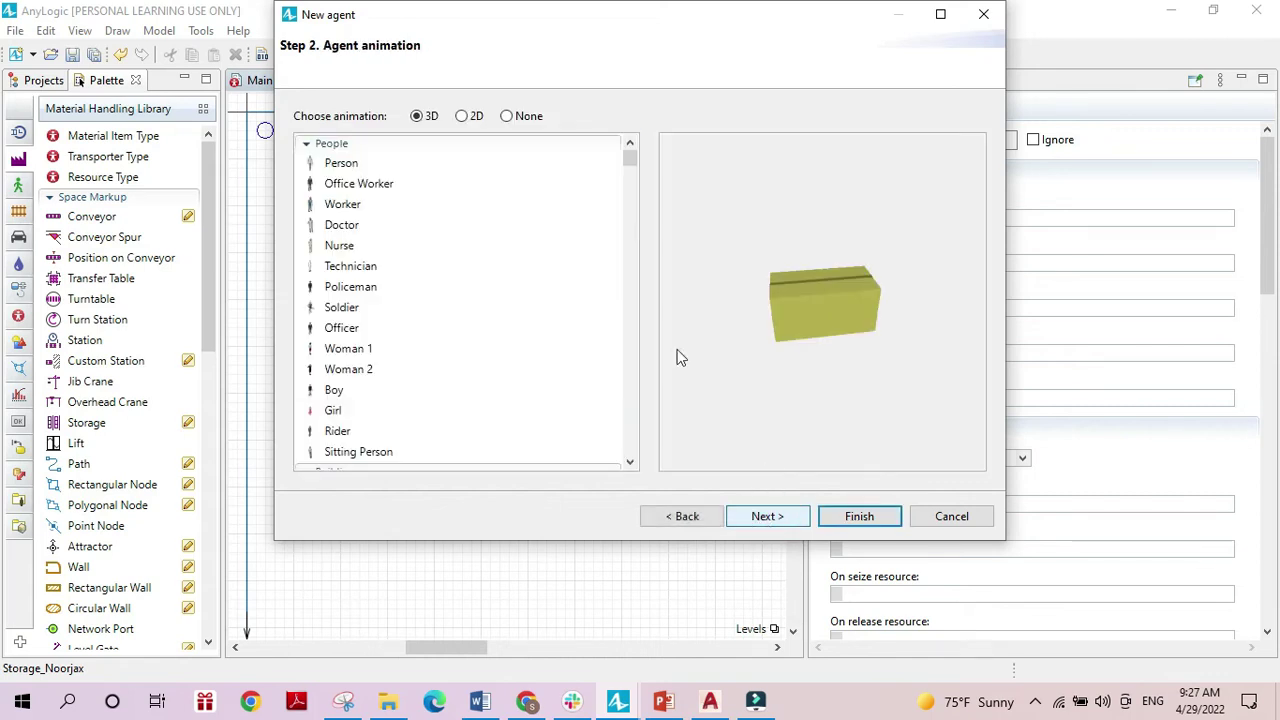
# - Give the Box agent type the Box 1 Closed 3D animation and finish creating it
pyautogui.moveTo(631, 161); pyautogui.dragTo(638, 460)
pyautogui.scroll(6, 391, 380)
pyautogui.click(352, 310)
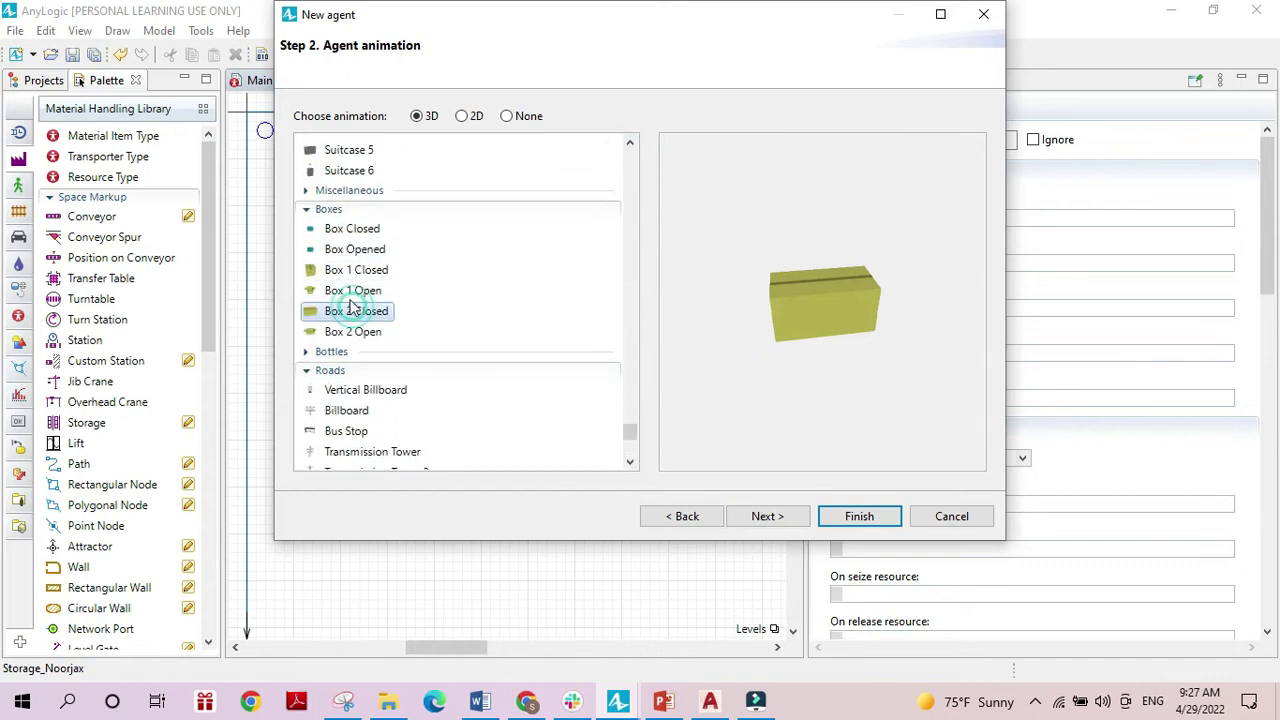
pyautogui.click(352, 290)
pyautogui.click(356, 270)
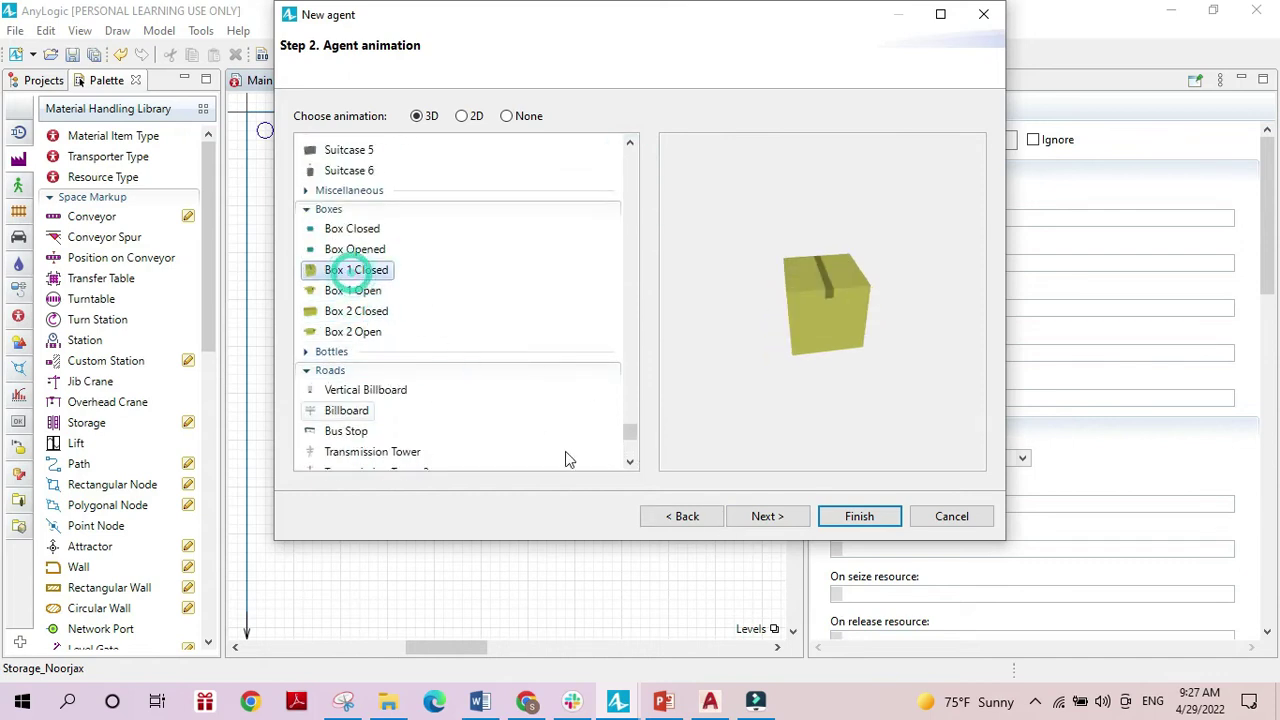
pyautogui.click(859, 516)
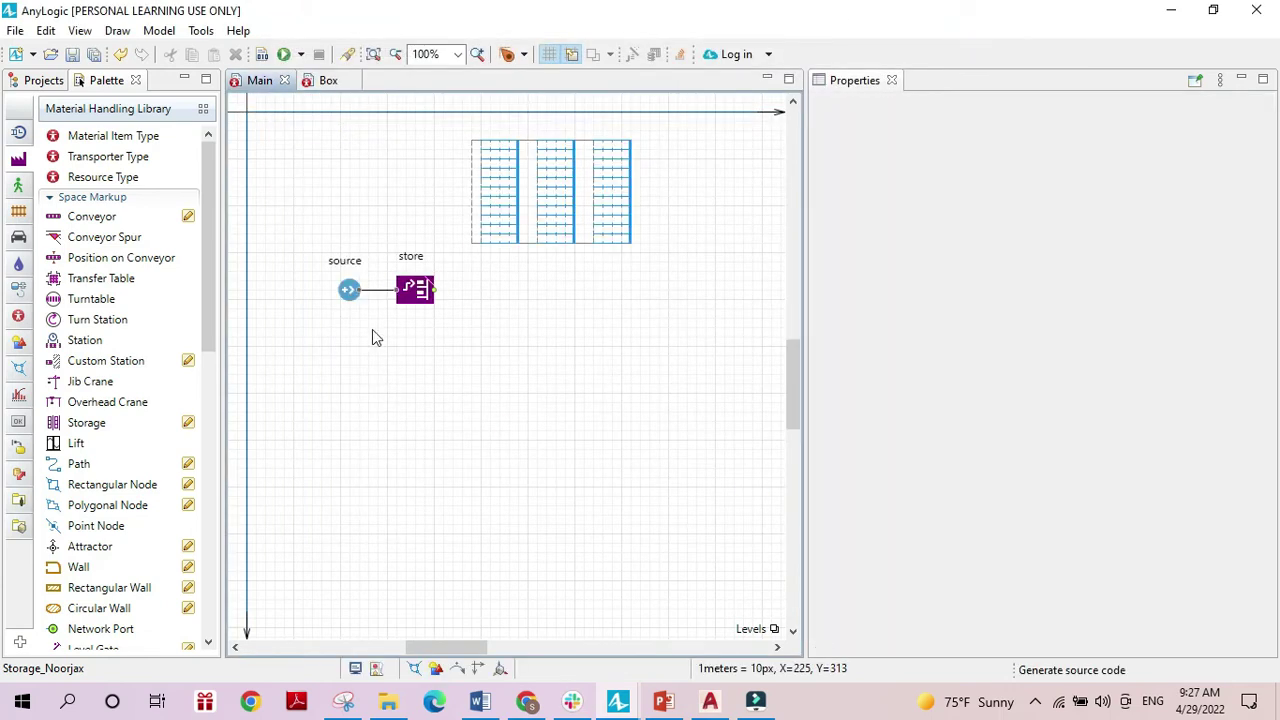
# - Make the source block generate Box agents as its new agent type
pyautogui.click(349, 291)
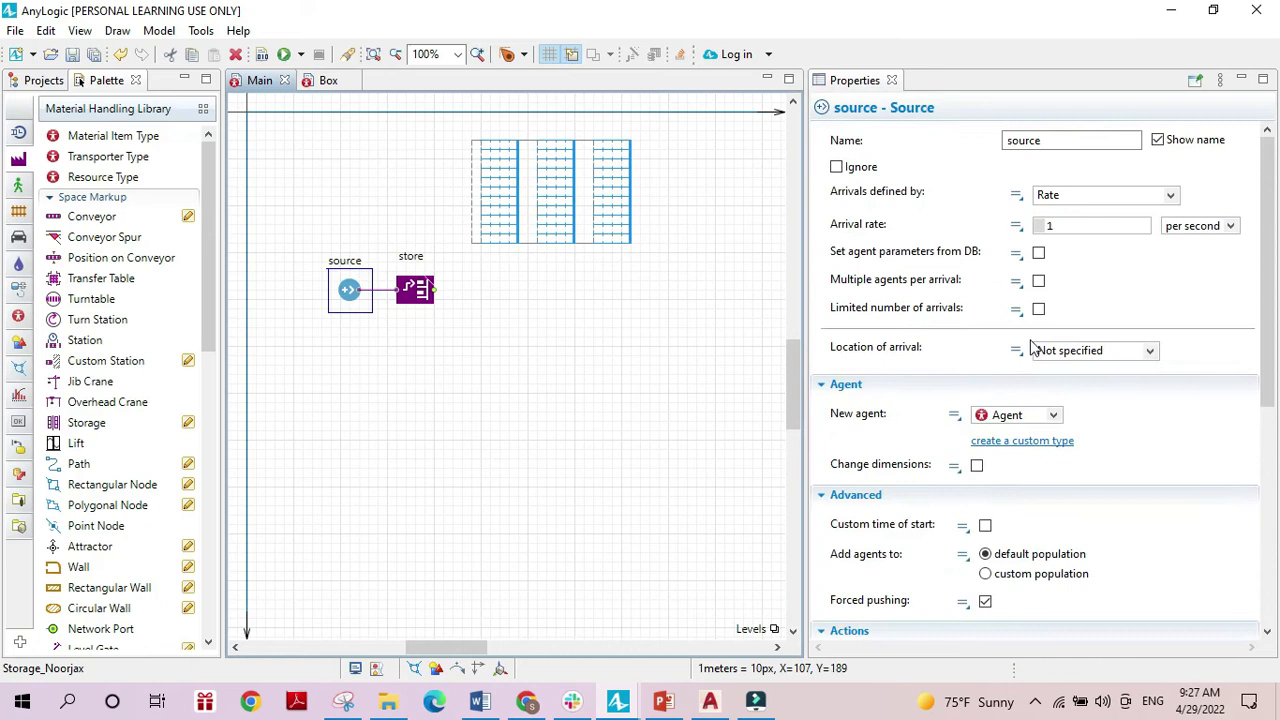
pyautogui.scroll(-3, 1077, 422)
pyautogui.click(1052, 289)
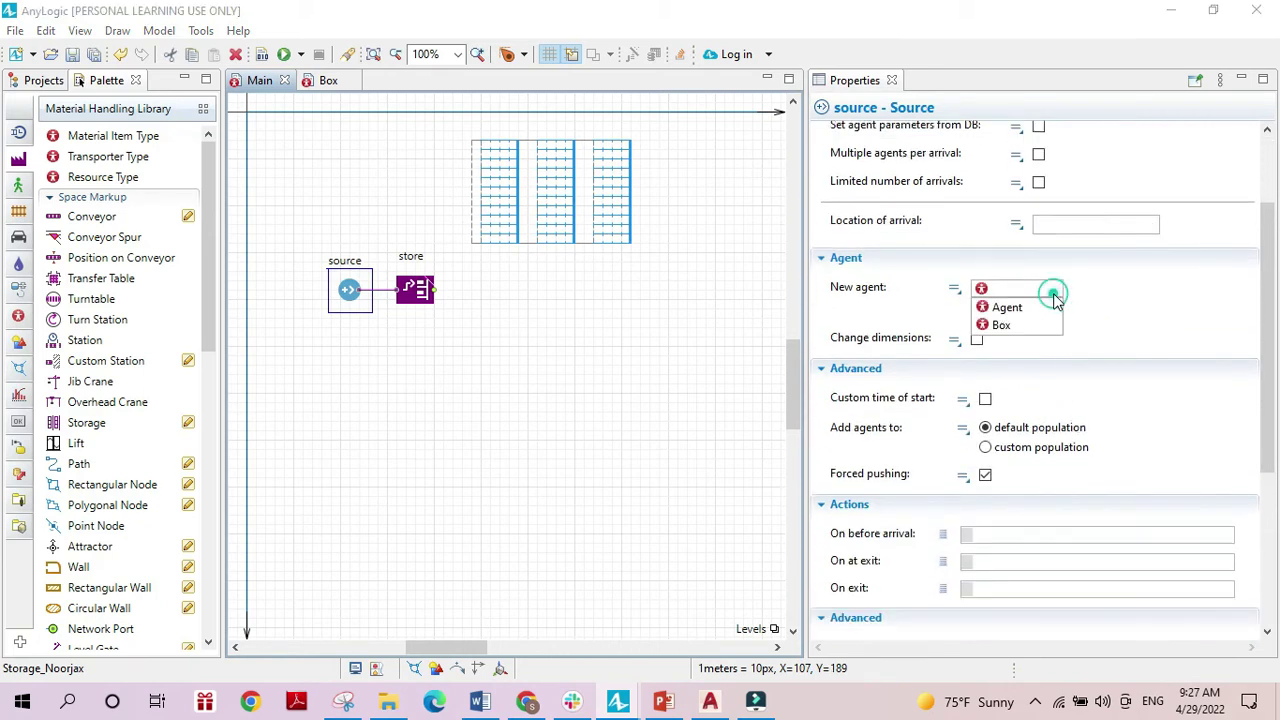
pyautogui.click(1001, 325)
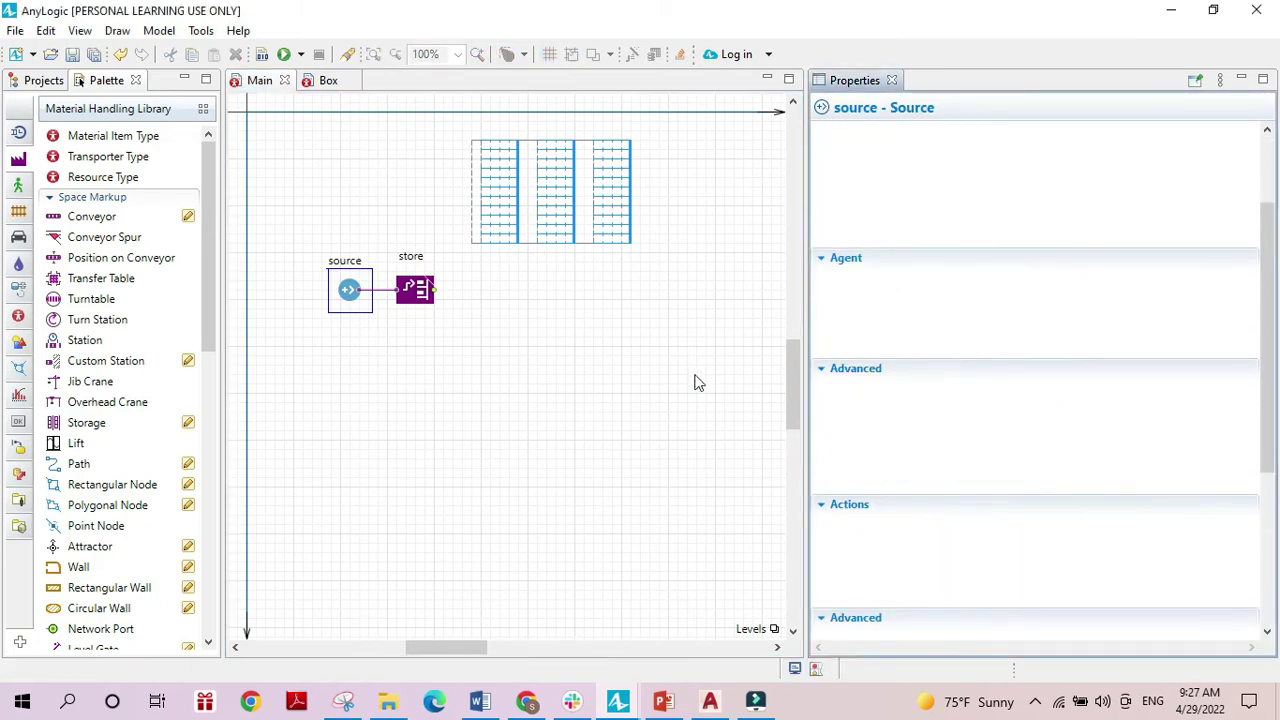
pyautogui.click(497, 393)
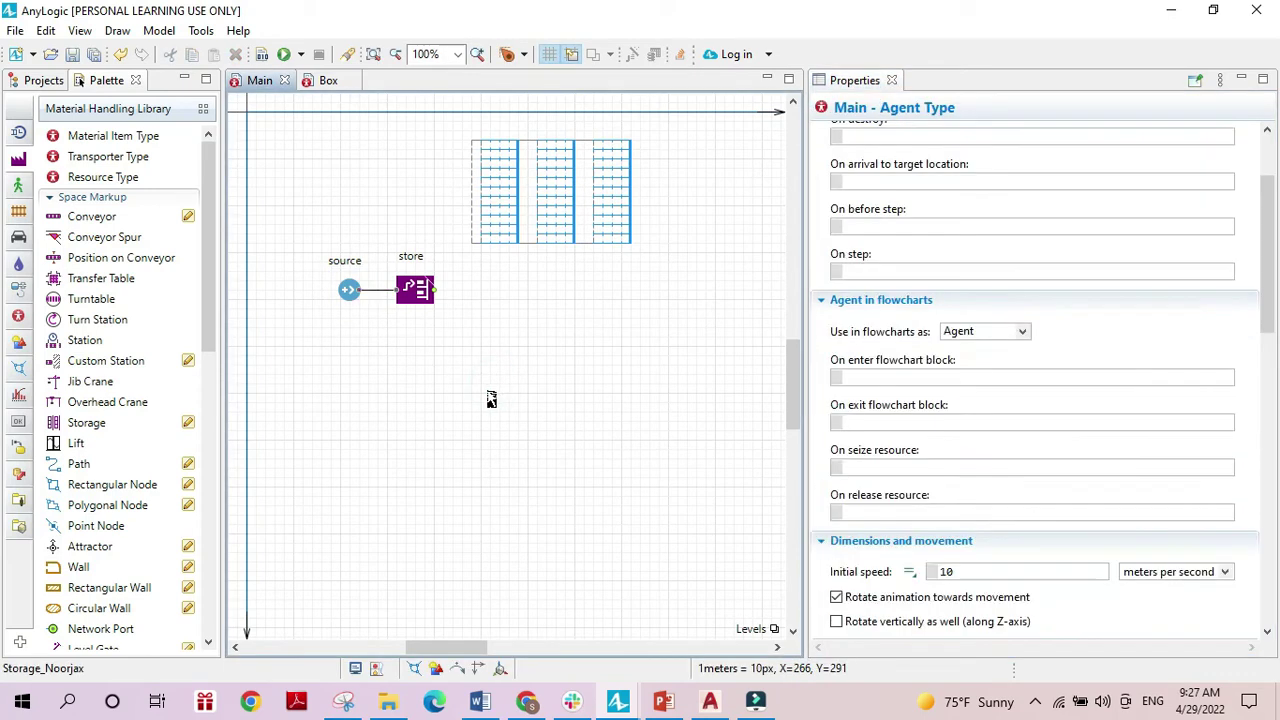
# - Assign the storage to the store block and keep its agents moving by transporters
pyautogui.click(420, 307)
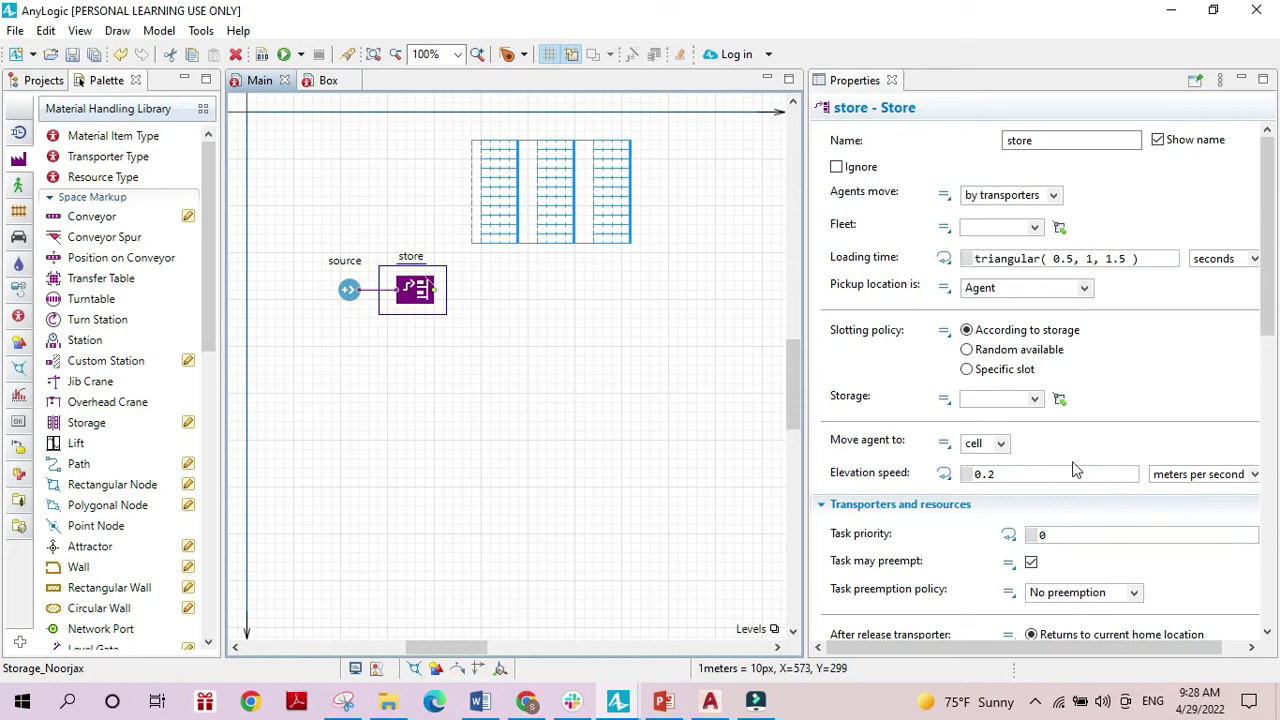
pyautogui.click(1036, 400)
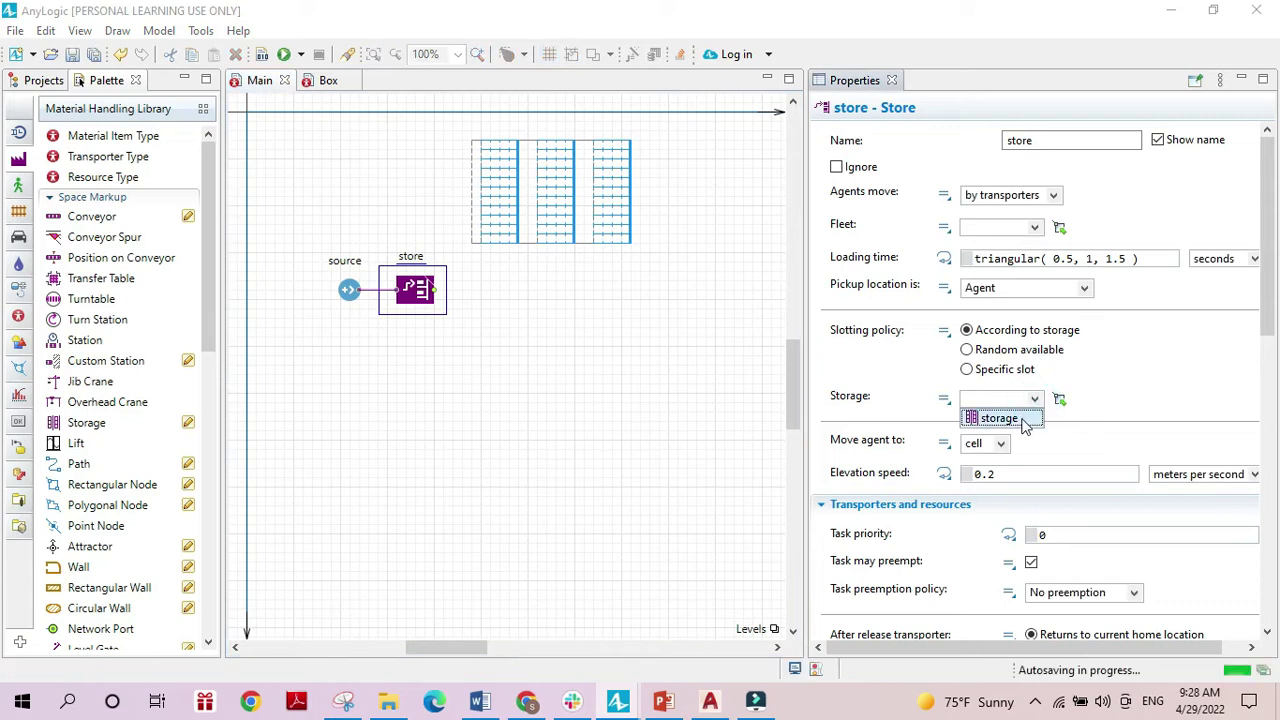
pyautogui.click(1022, 419)
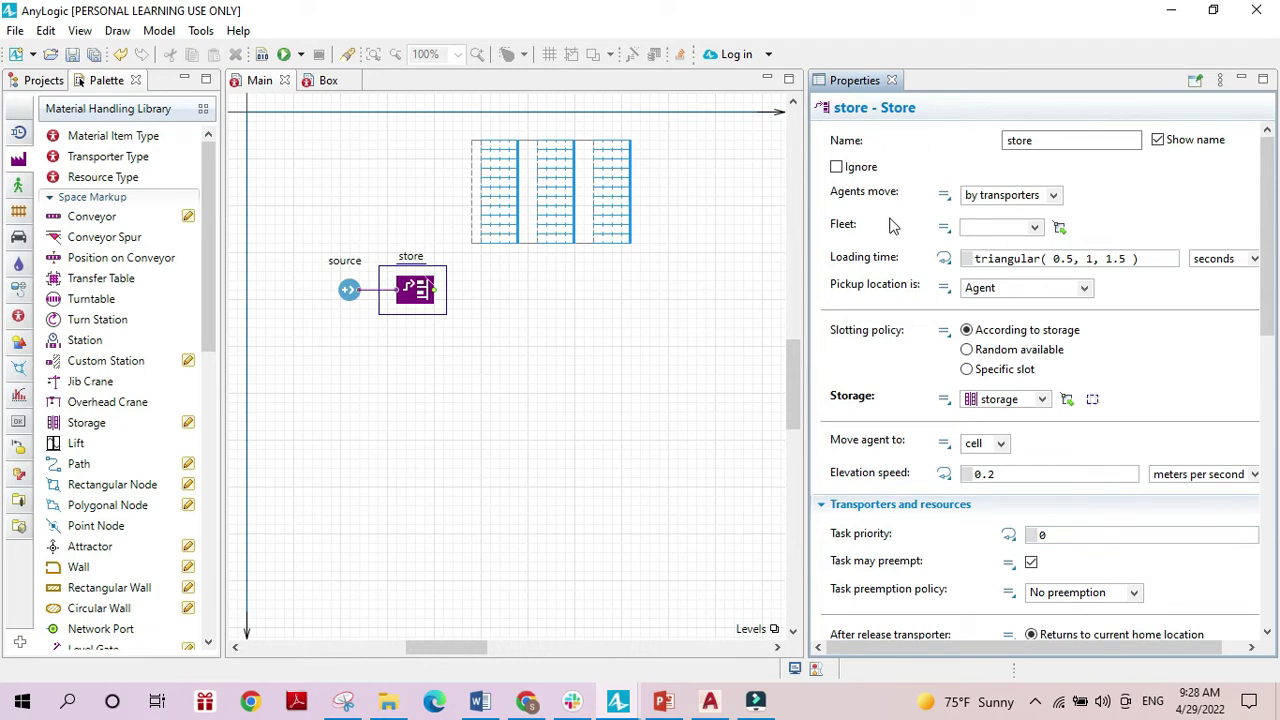
pyautogui.moveTo(893, 226)
pyautogui.click(1056, 196)
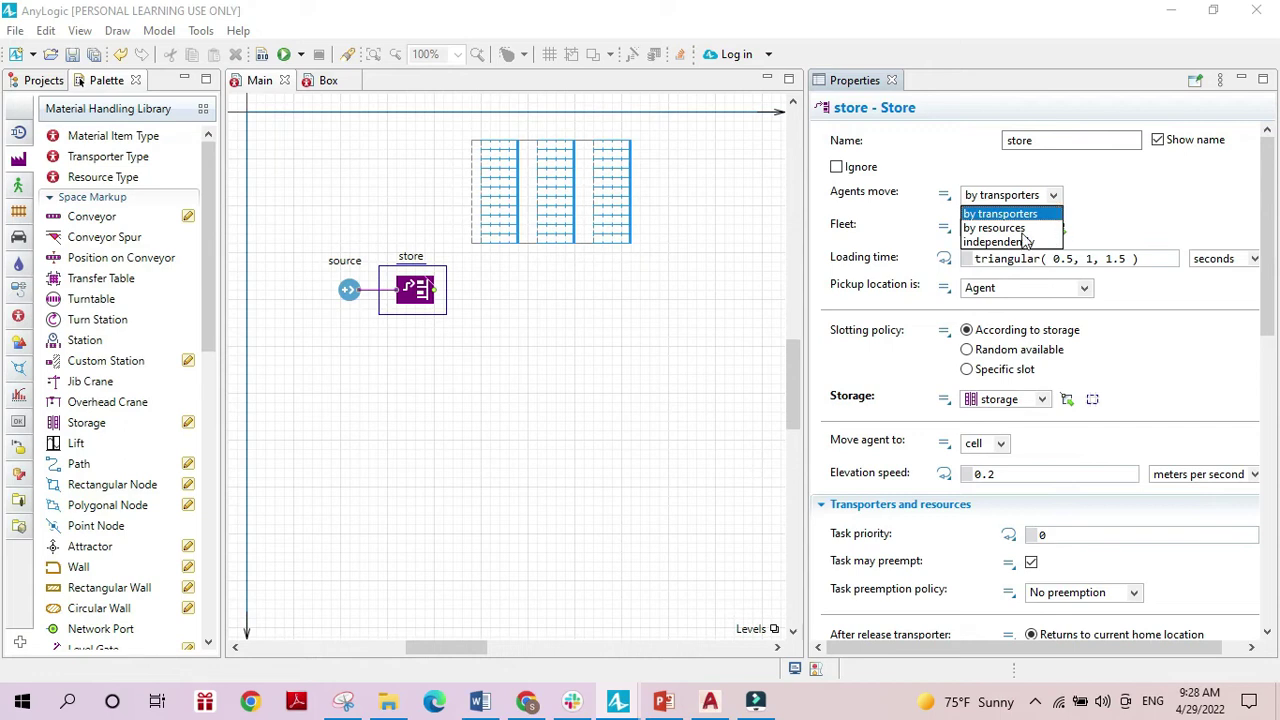
pyautogui.click(1020, 214)
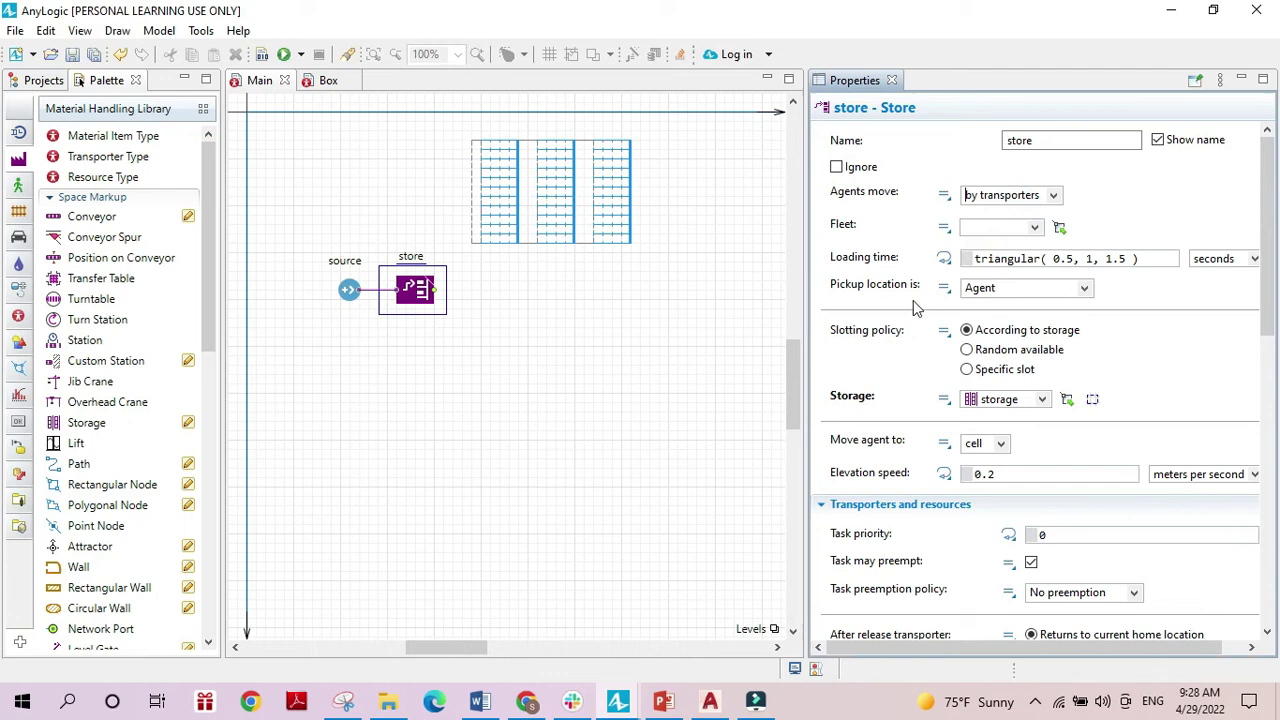
# - Add a Transporter Fleet block beside the storage and set its navigation type to Free space
pyautogui.moveTo(205, 263); pyautogui.dragTo(208, 479)
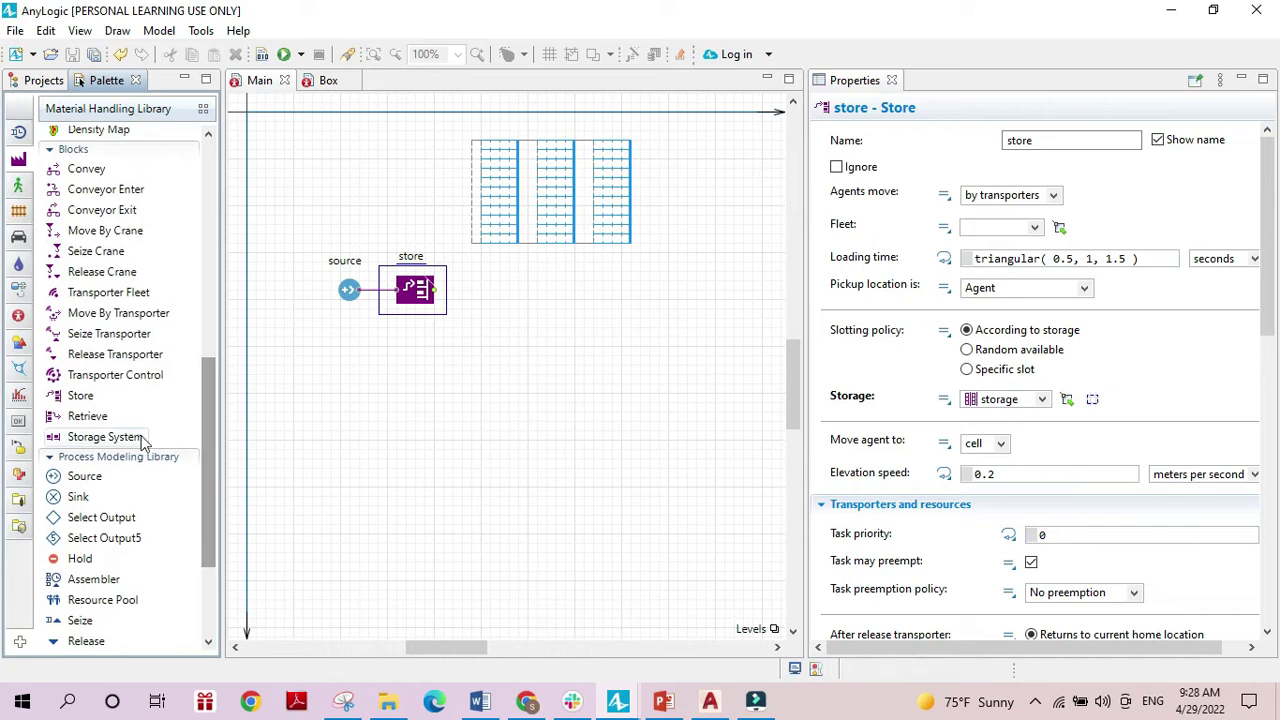
pyautogui.moveTo(105, 292); pyautogui.dragTo(724, 182)
pyautogui.click(722, 176)
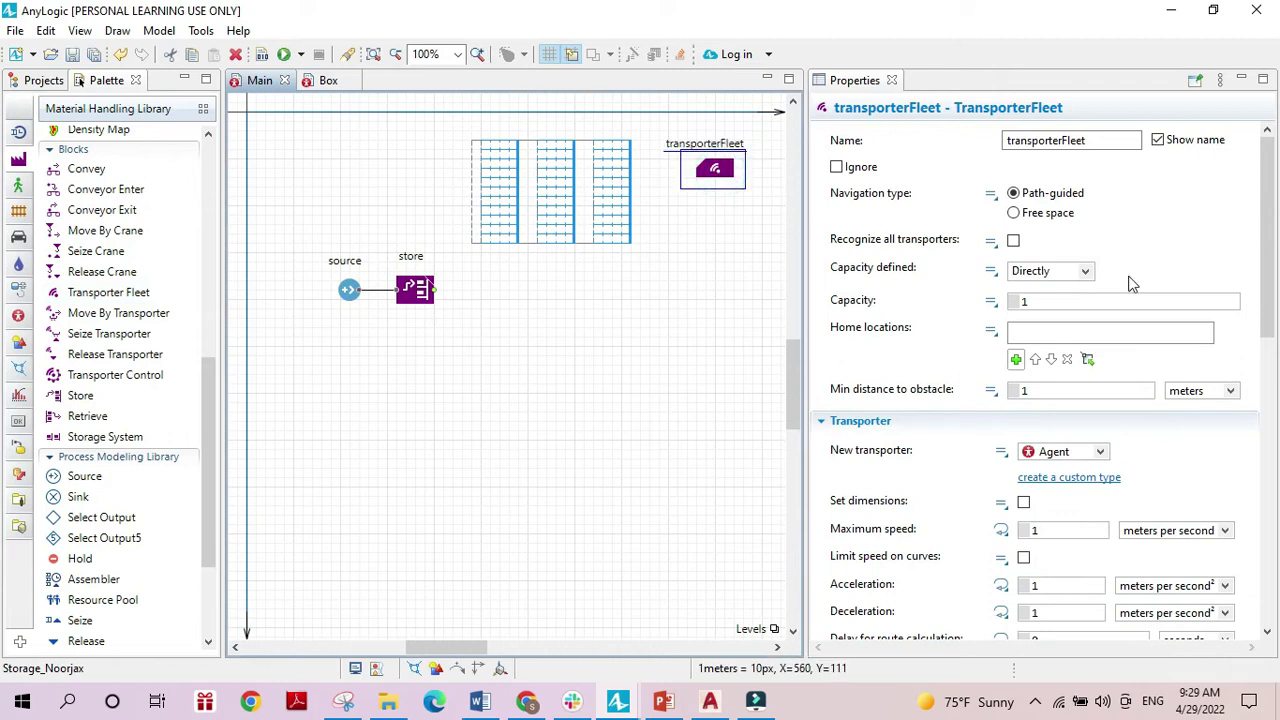
pyautogui.click(1015, 214)
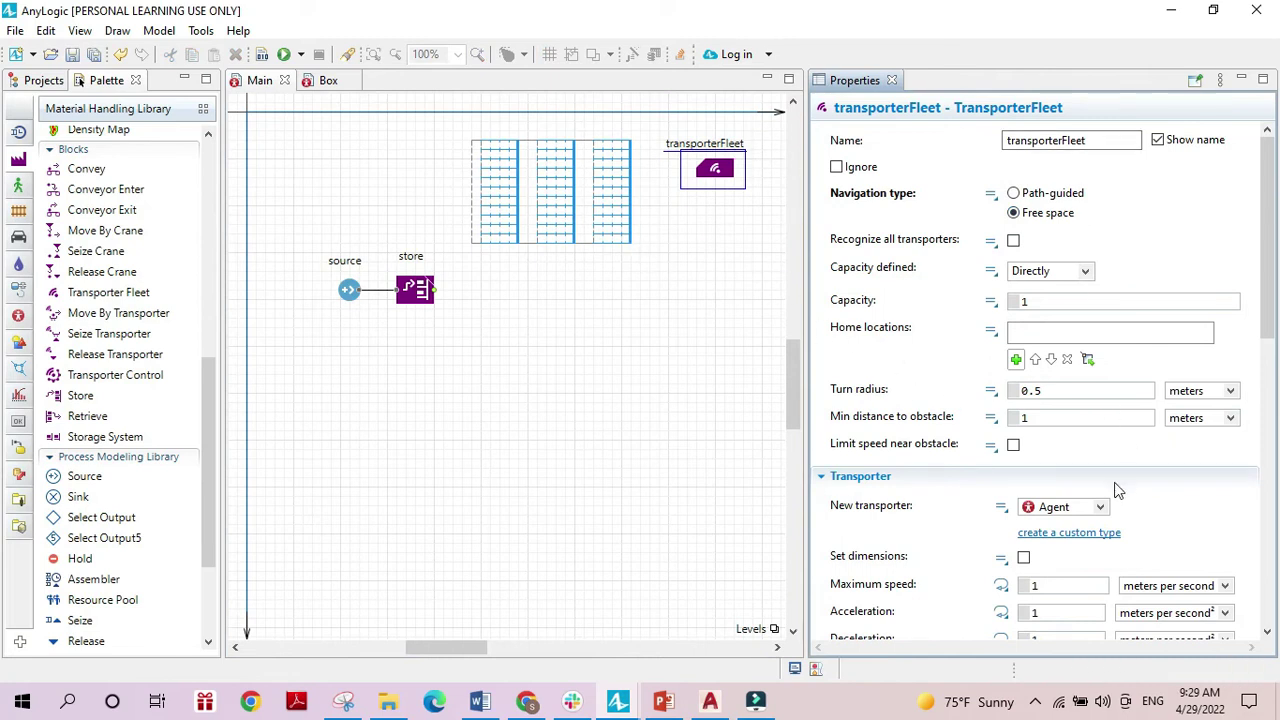
pyautogui.click(500, 410)
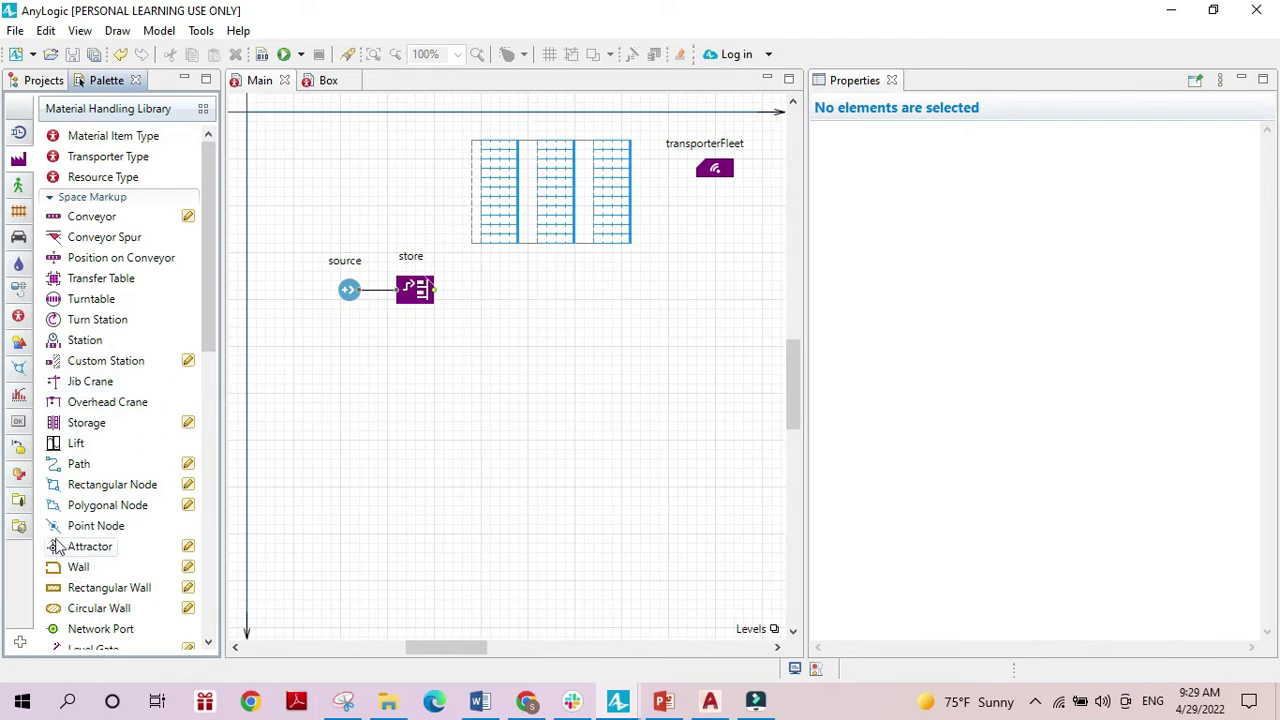
# - Place a rectangular node at the canvas origin and enlarge it to about 120 by 80
pyautogui.moveTo(60, 486); pyautogui.dragTo(256, 124)
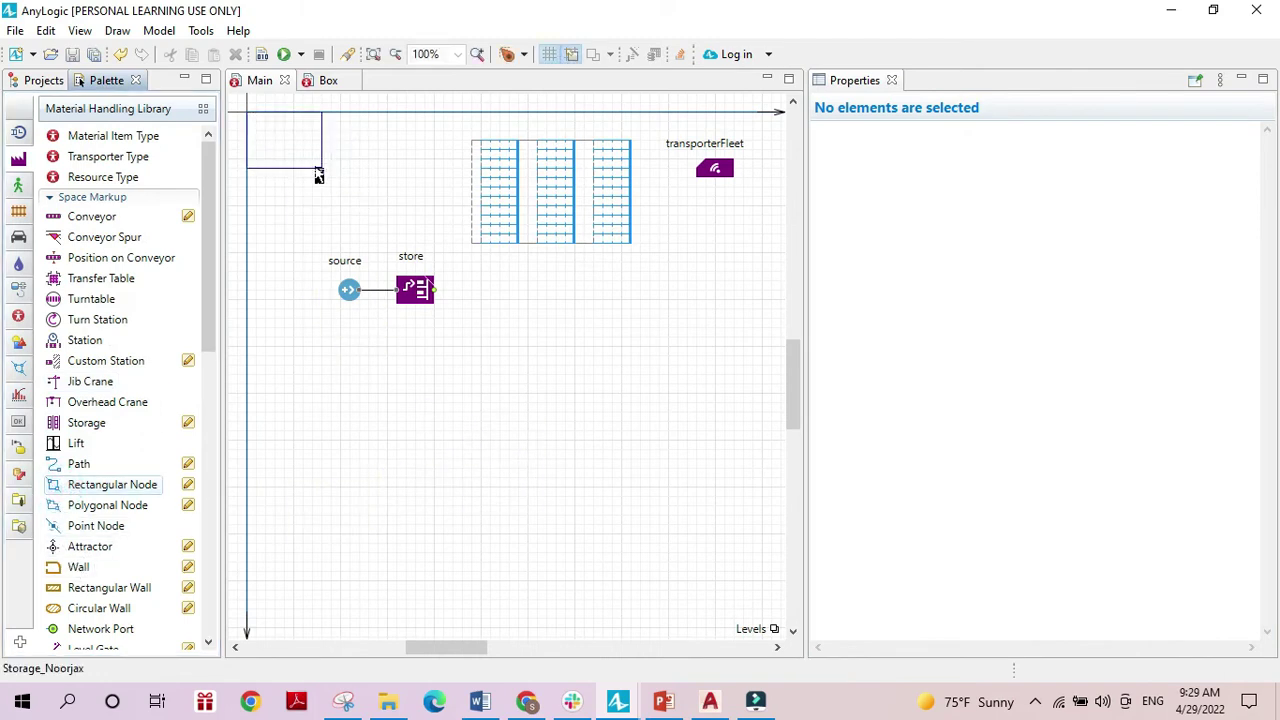
pyautogui.click(322, 168)
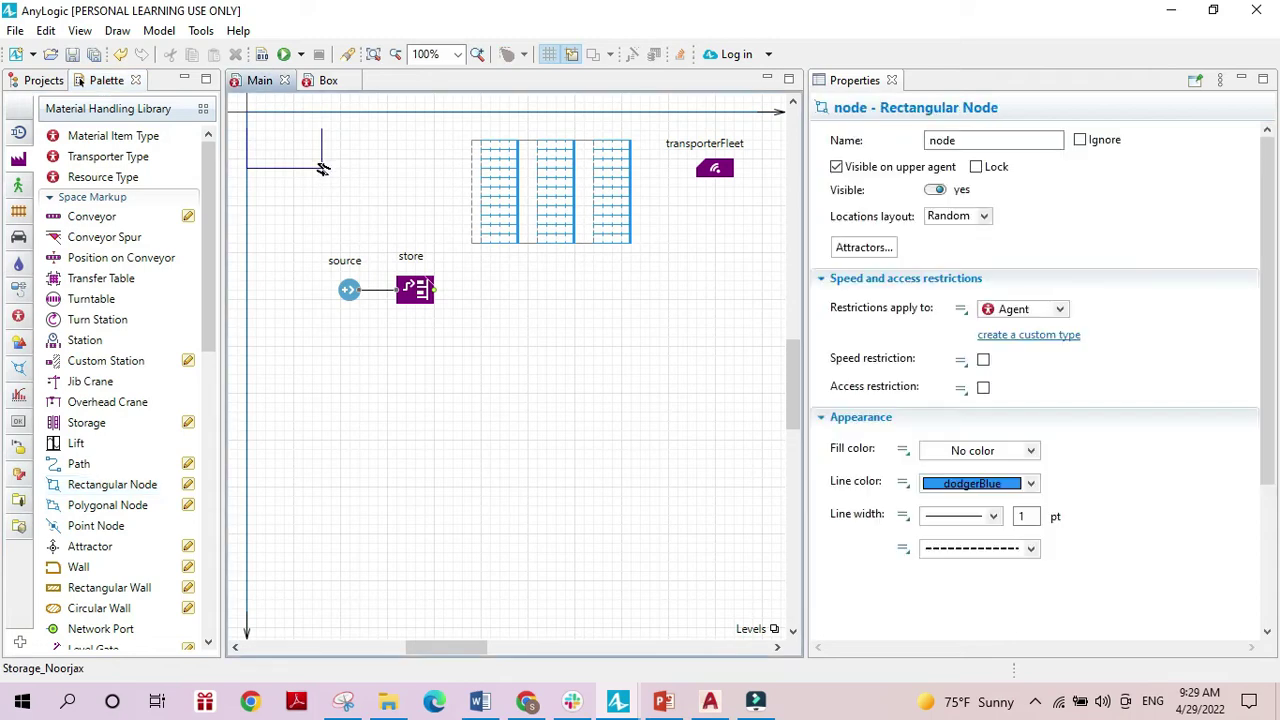
pyautogui.moveTo(322, 168); pyautogui.dragTo(359, 186)
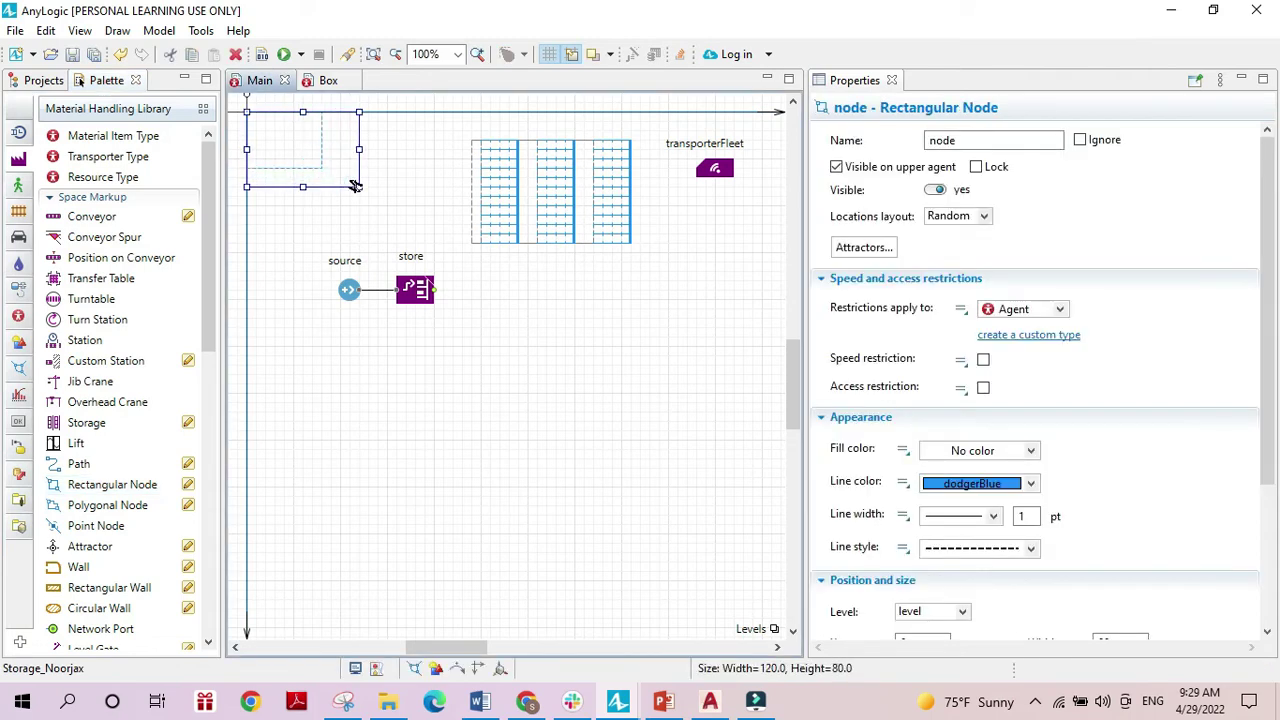
# - Set the rectangular node as the home location of the transporter fleet
pyautogui.click(724, 172)
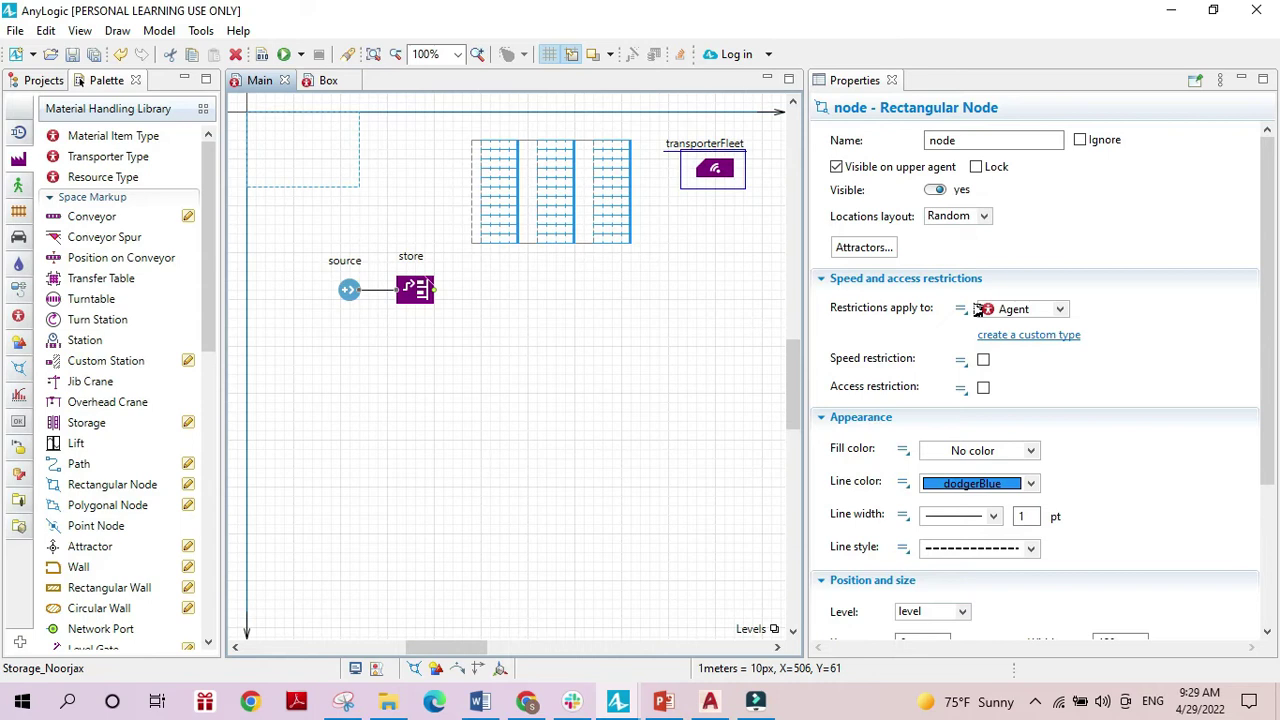
pyautogui.click(1088, 359)
pyautogui.click(326, 195)
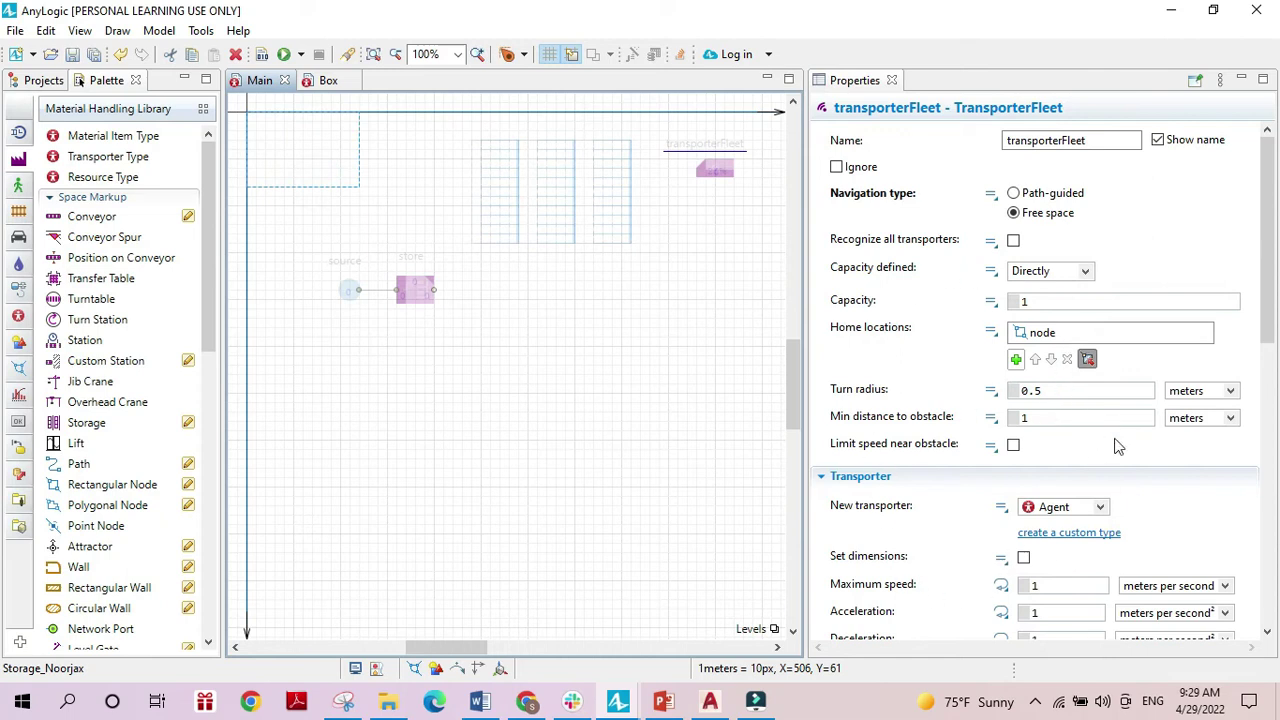
pyautogui.scroll(-4, 968, 538)
pyautogui.scroll(4, 968, 538)
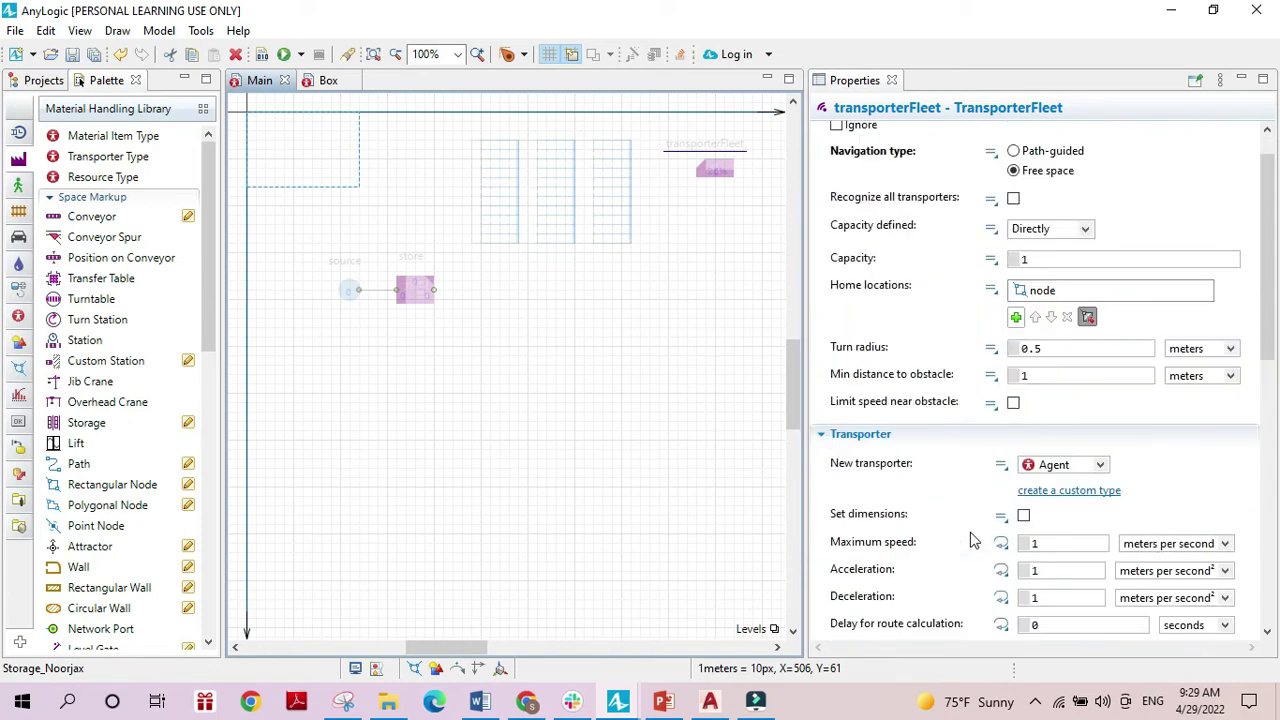
pyautogui.scroll(2, 400, 447)
pyautogui.click(453, 487)
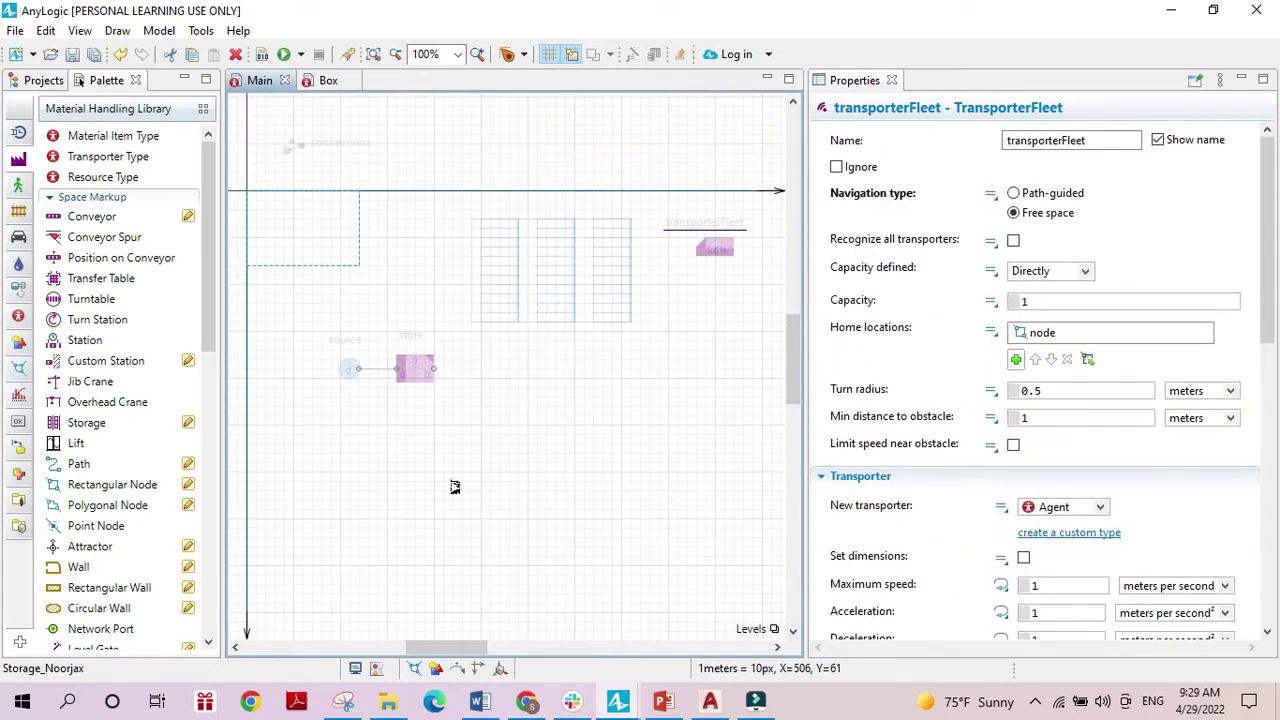
# - Create a new transporter type from scratch named Forklift without changing its other default settings
pyautogui.moveTo(60, 157); pyautogui.dragTo(386, 207)
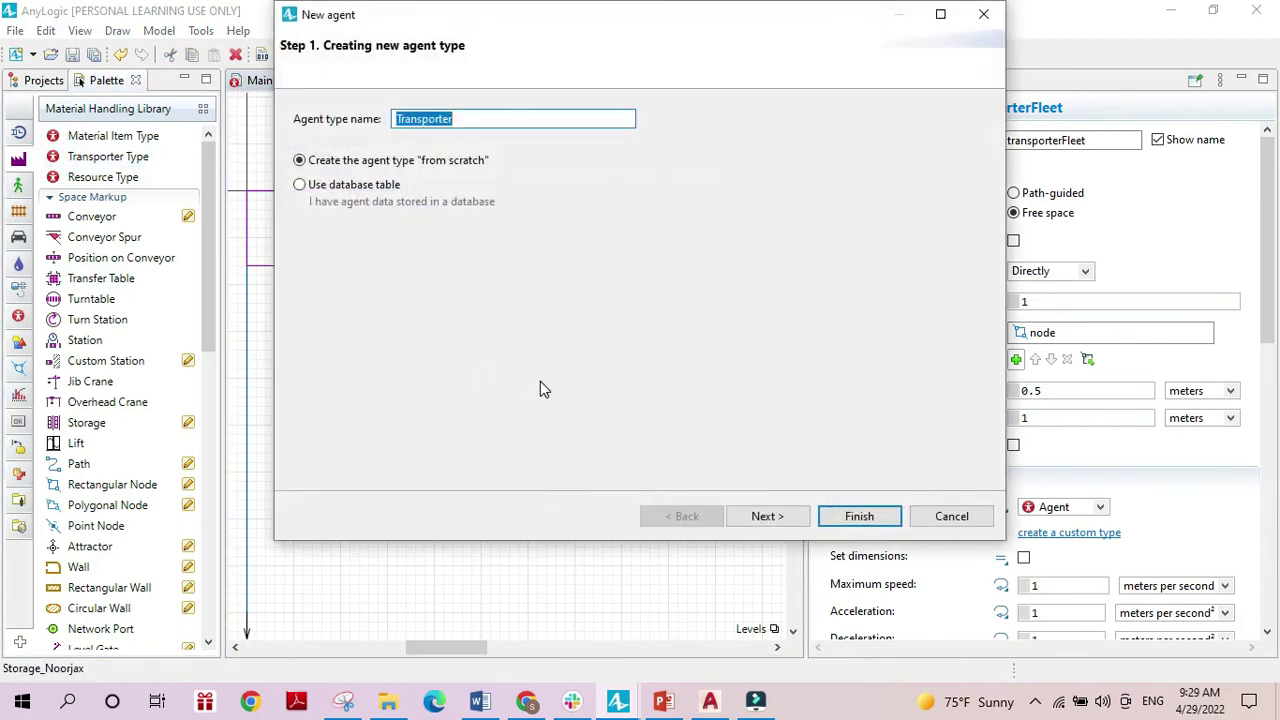
pyautogui.write('Forklift')
pyautogui.click(764, 524)
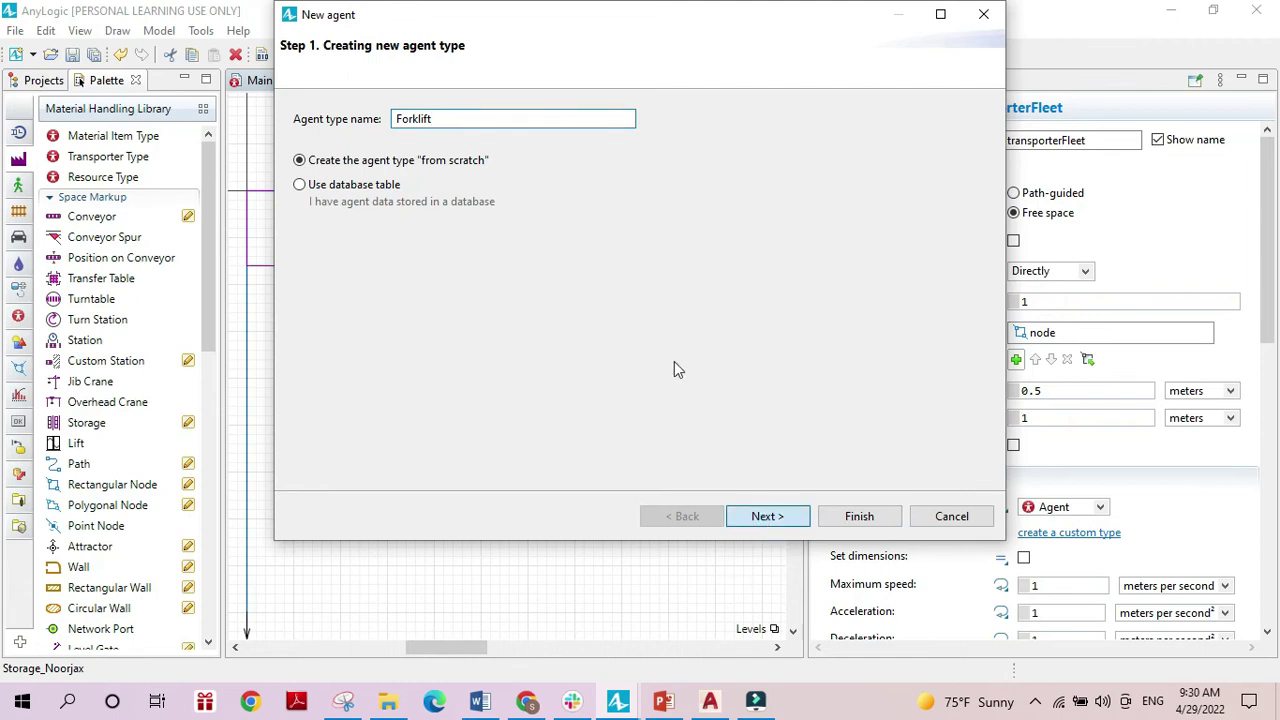
pyautogui.click(857, 517)
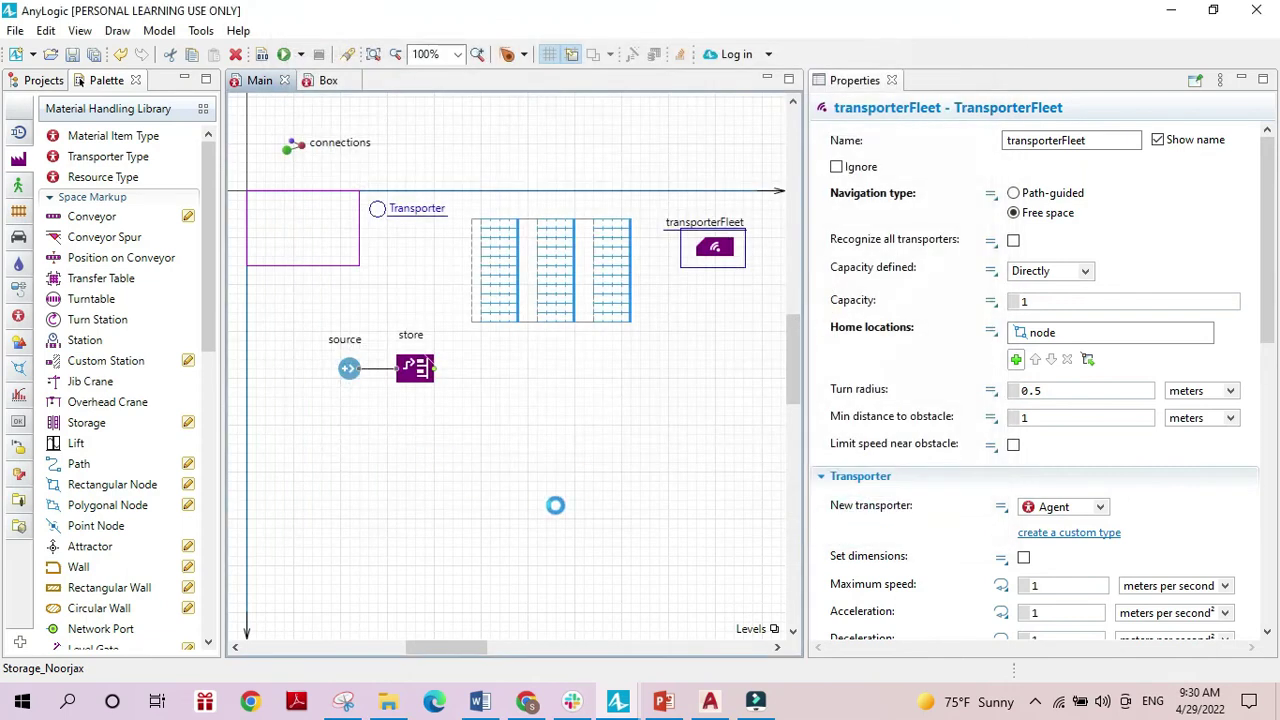
# - Return to the Main diagram and set the transporter fleet's new transporter to Forklift
pyautogui.click(258, 82)
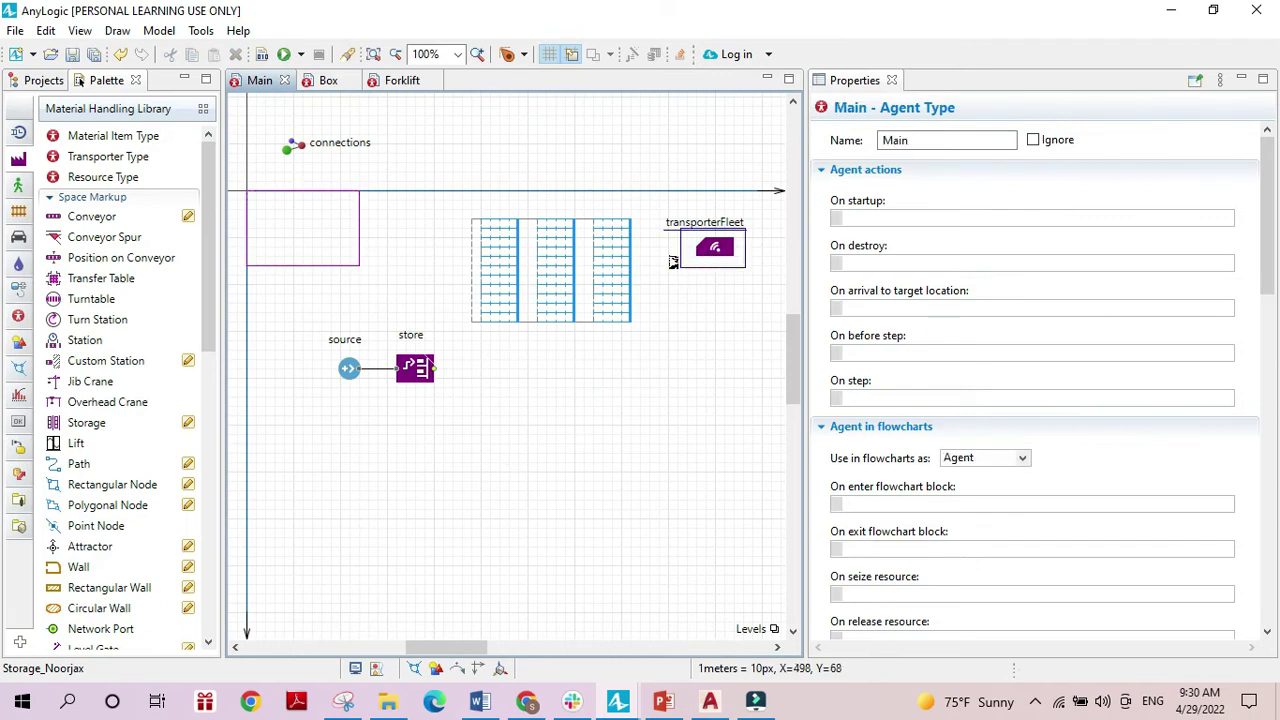
pyautogui.click(673, 261)
pyautogui.click(1100, 508)
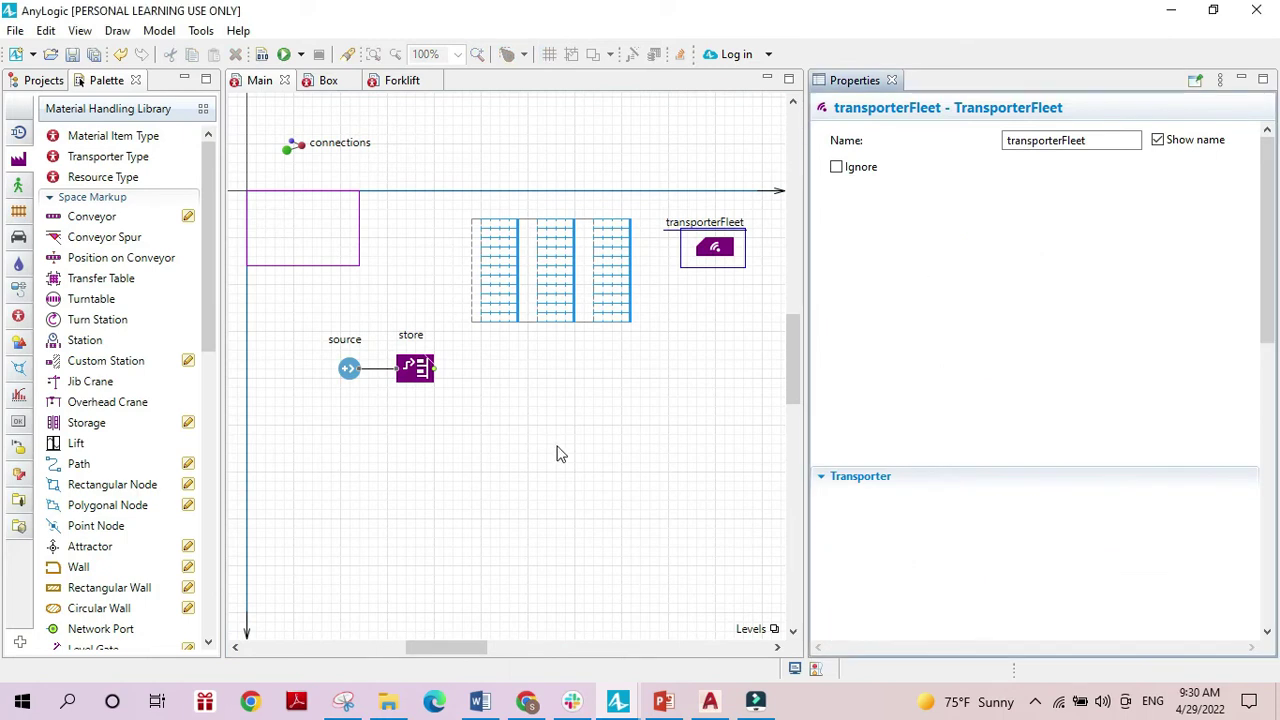
pyautogui.click(545, 418)
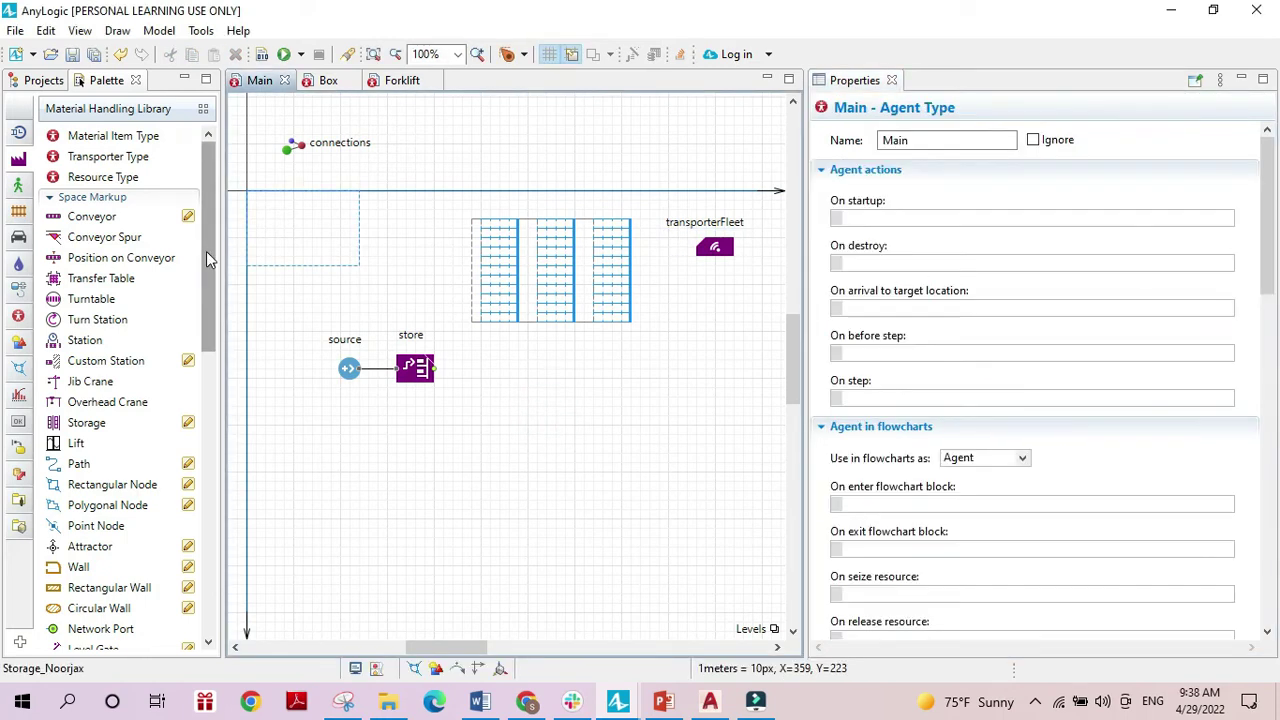
# - Connect a Delay block after the store block and set its delay time to 10 minutes
pyautogui.moveTo(206, 251); pyautogui.dragTo(220, 521)
pyautogui.moveTo(80, 526); pyautogui.dragTo(495, 368)
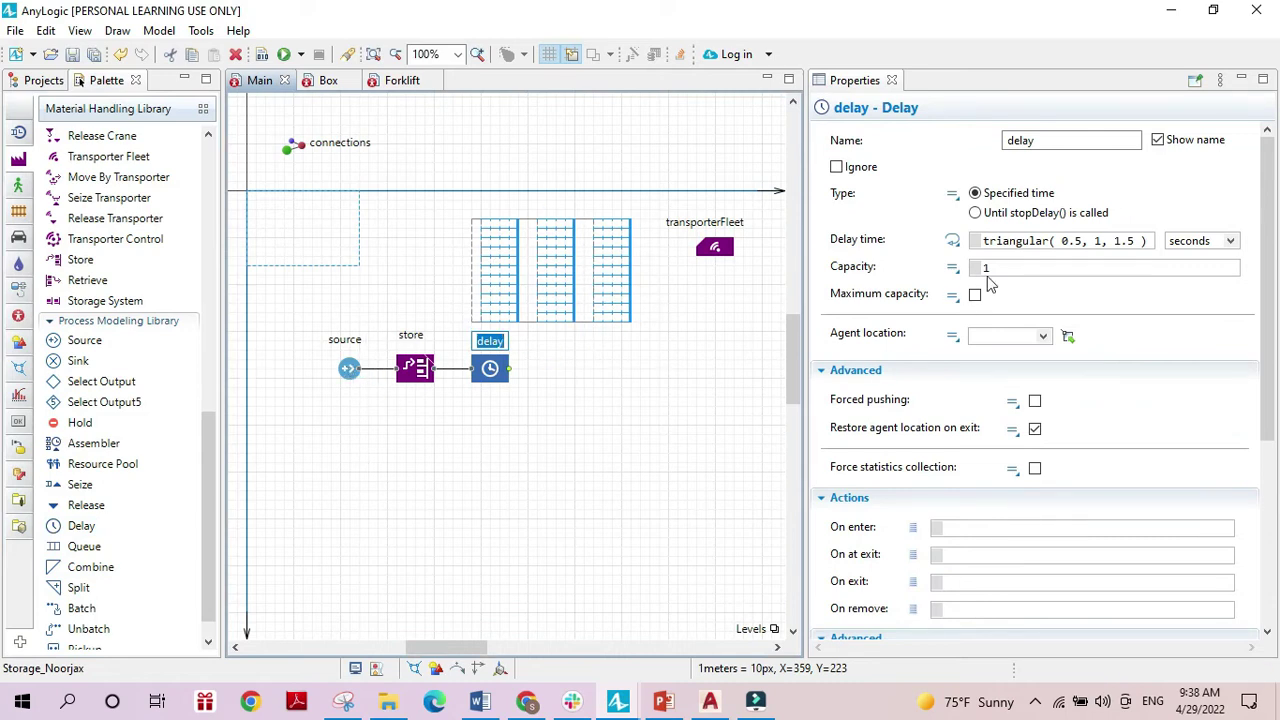
pyautogui.click(983, 240)
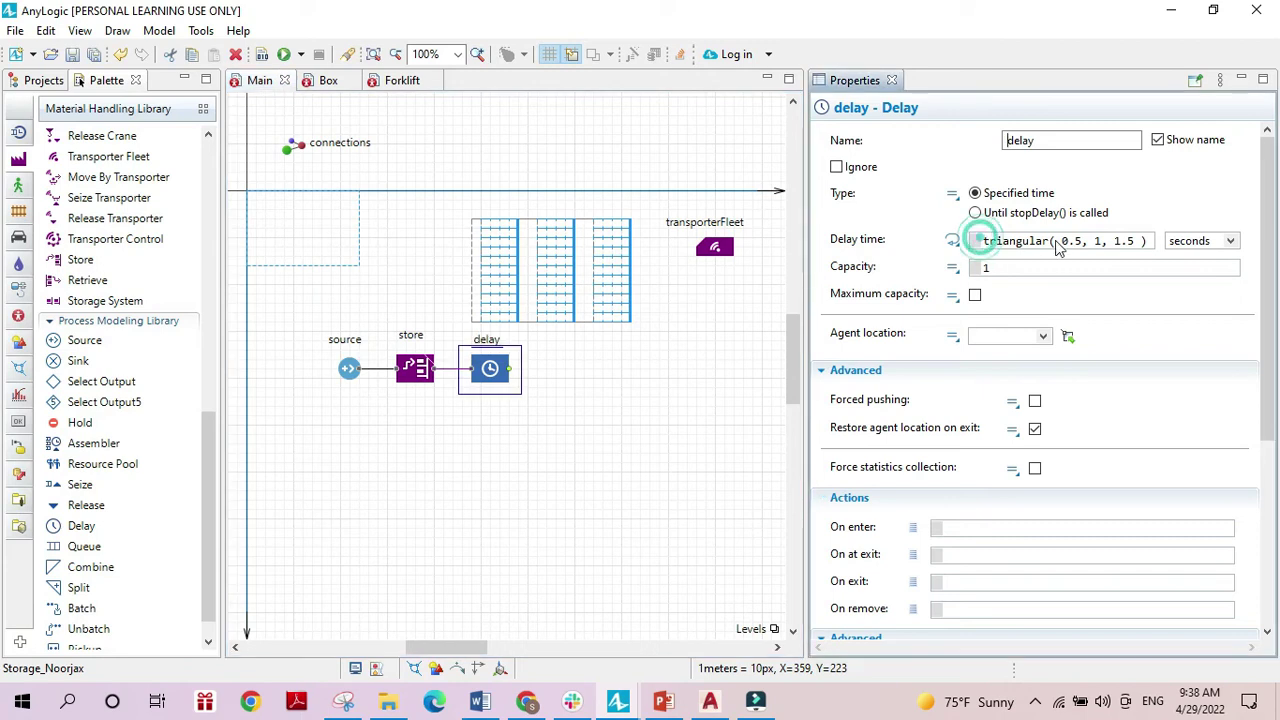
pyautogui.tripleClick(985, 241)
pyautogui.write('1')
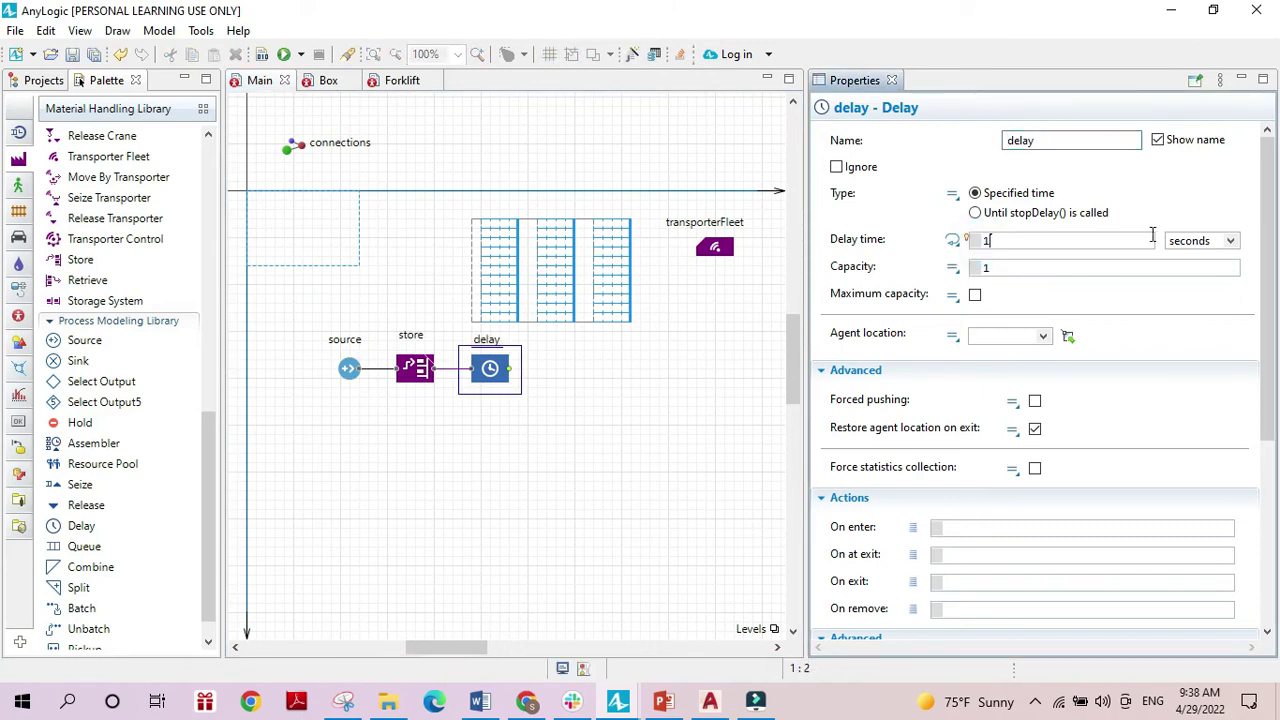
pyautogui.write('0')
pyautogui.click(1230, 244)
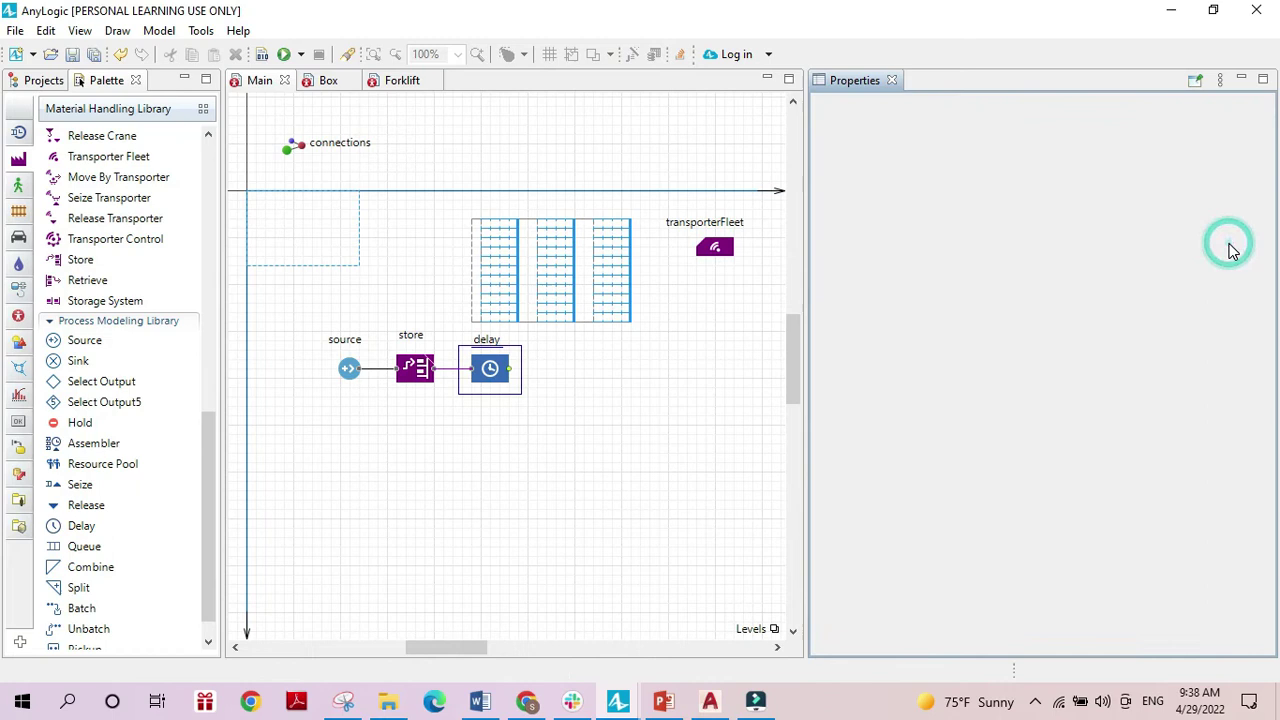
pyautogui.click(1232, 244)
pyautogui.click(1233, 243)
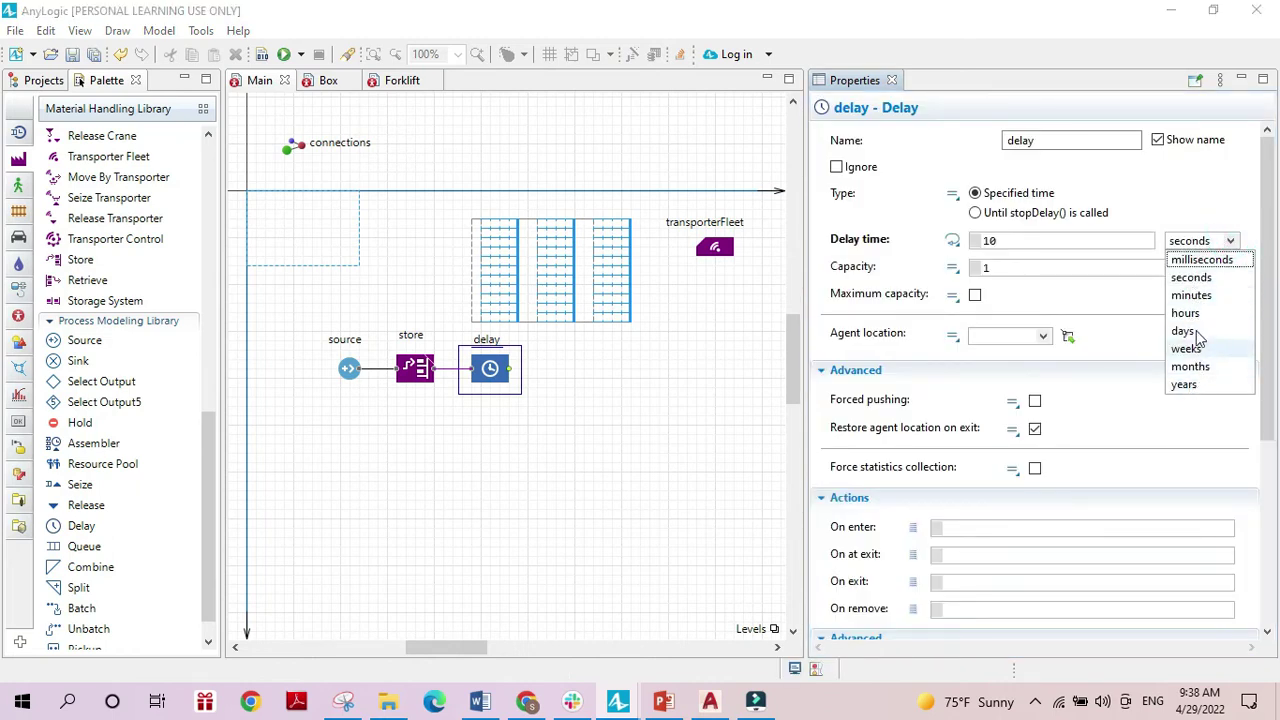
pyautogui.click(1191, 295)
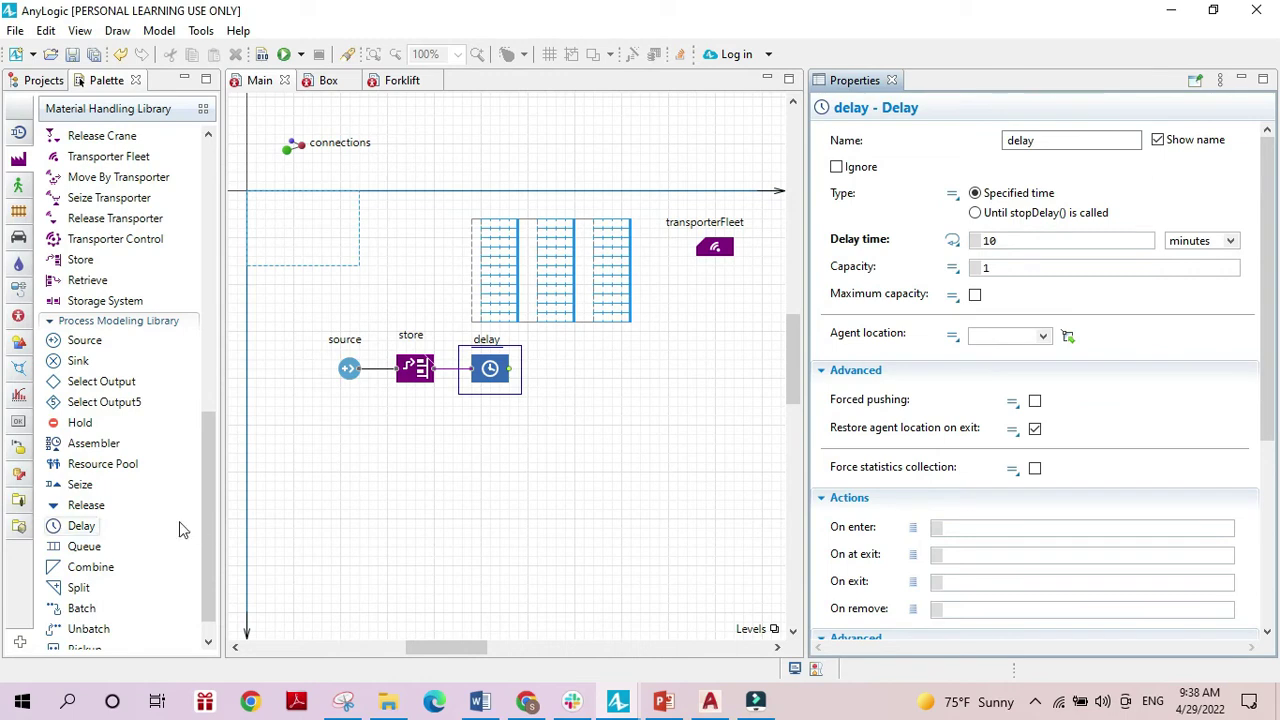
# - Add a Sink block connected to the output of the delay block
pyautogui.moveTo(76, 361); pyautogui.dragTo(560, 376)
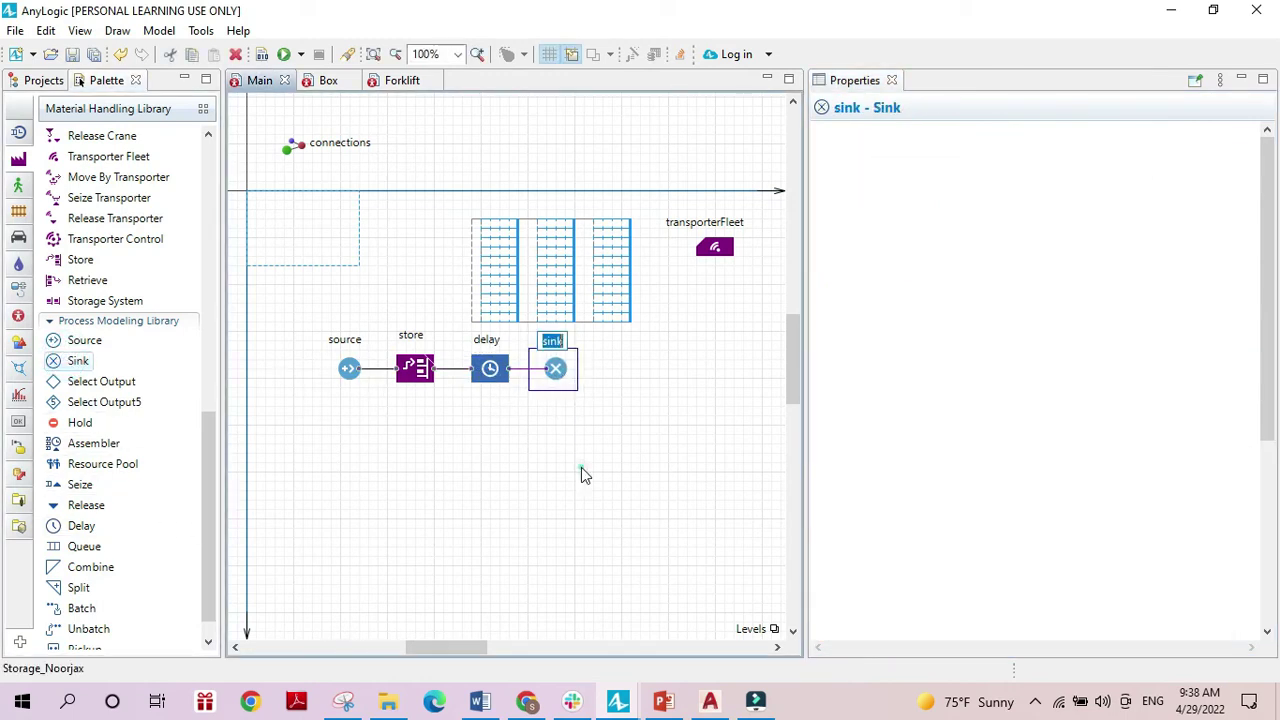
pyautogui.click(581, 467)
# - Open the capacity value of the transporter fleet for editing
pyautogui.click(714, 250)
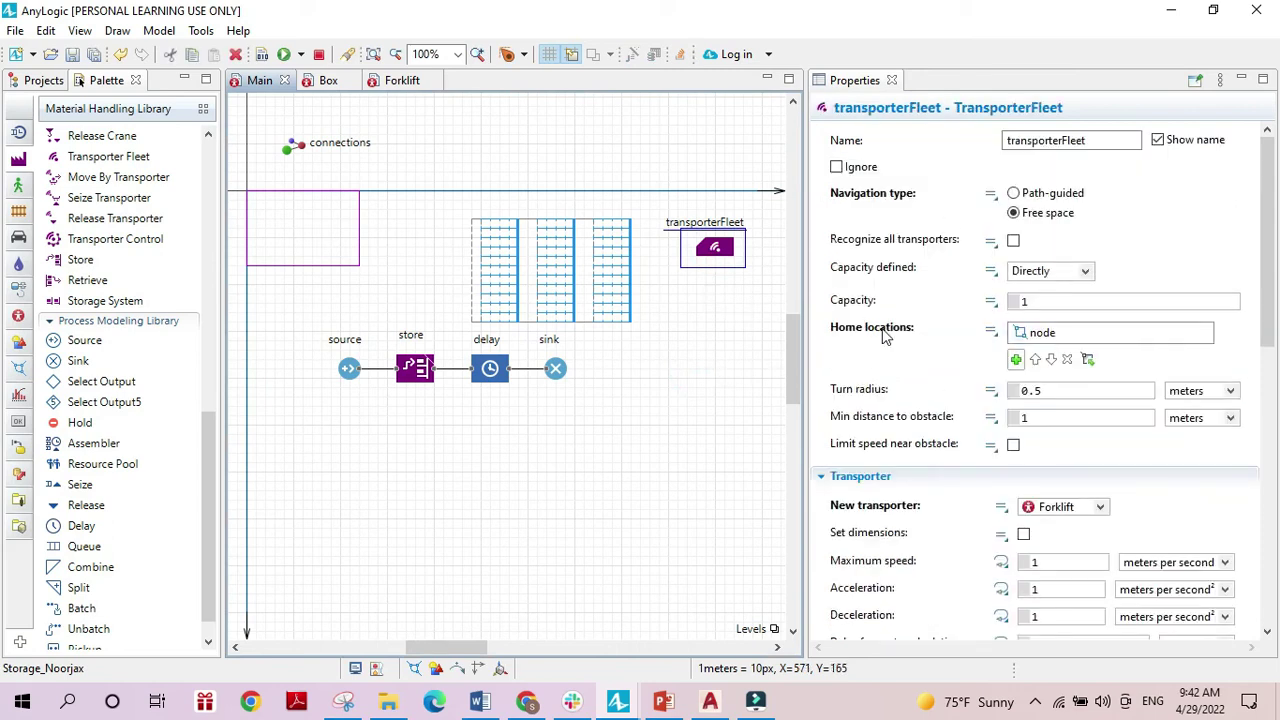
pyautogui.moveTo(884, 338)
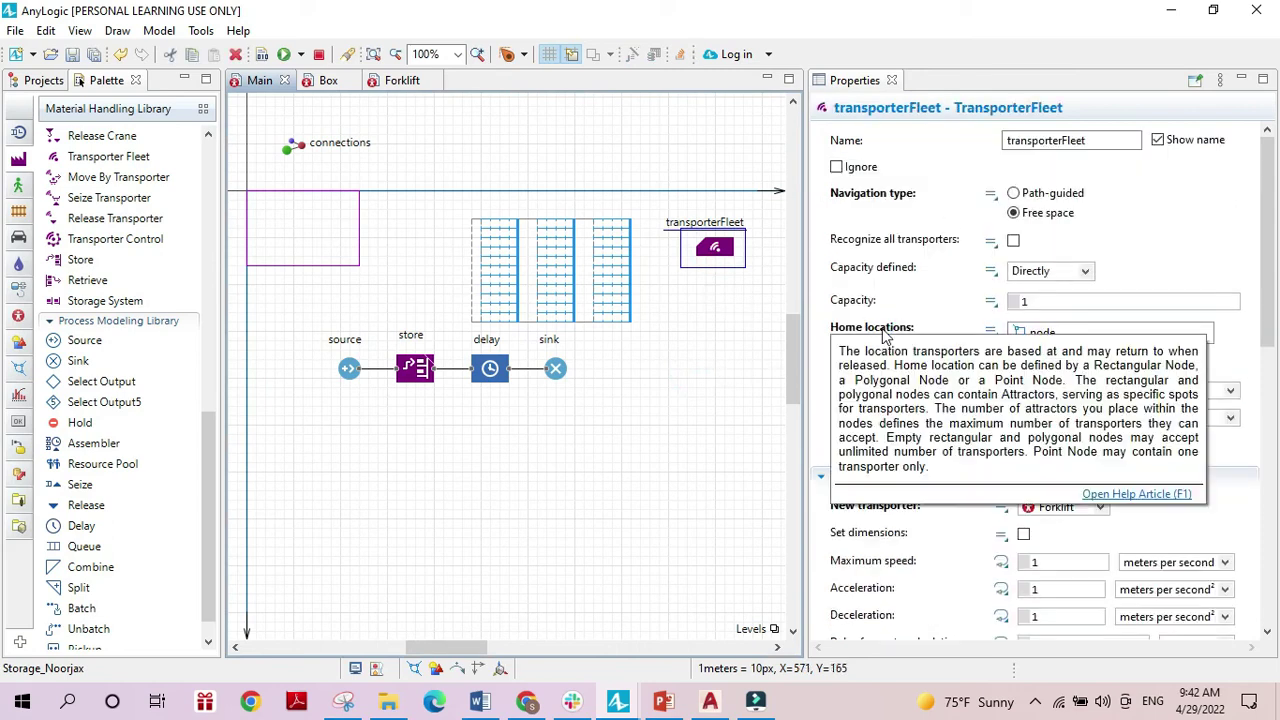
pyautogui.doubleClick(1024, 303)
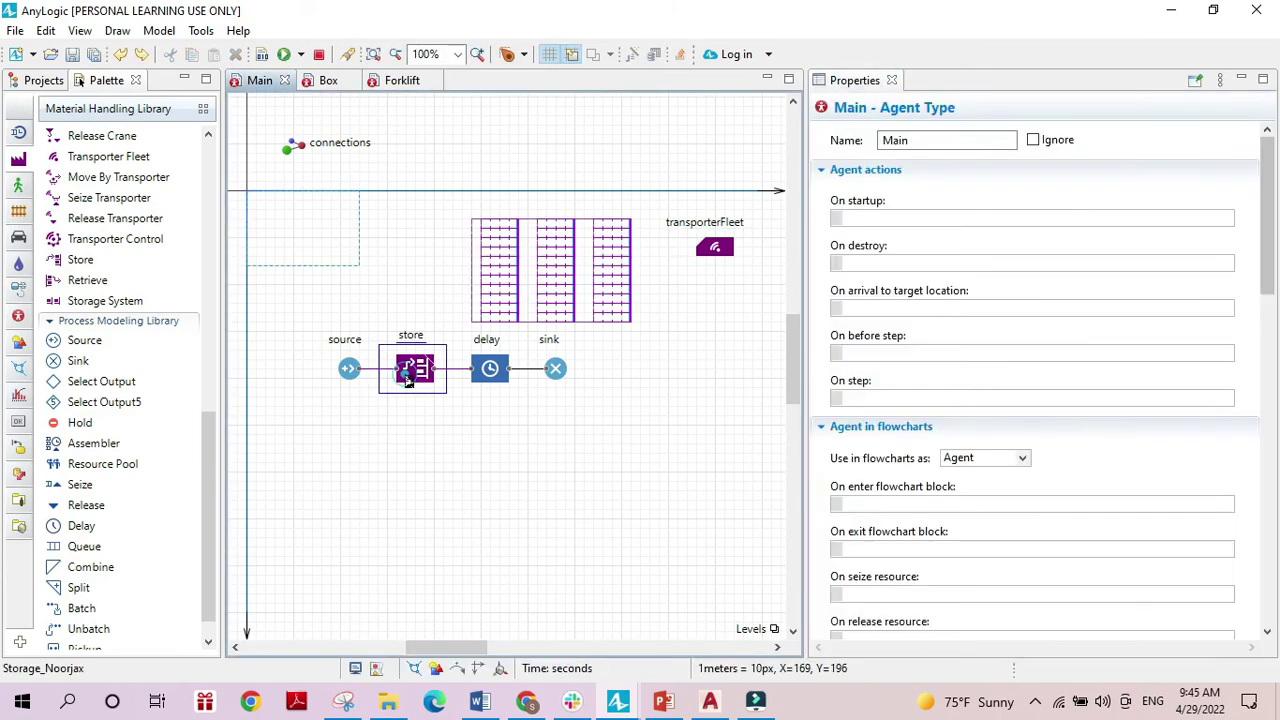
# - Assign transporterFleet as the fleet of the store block
pyautogui.click(415, 370)
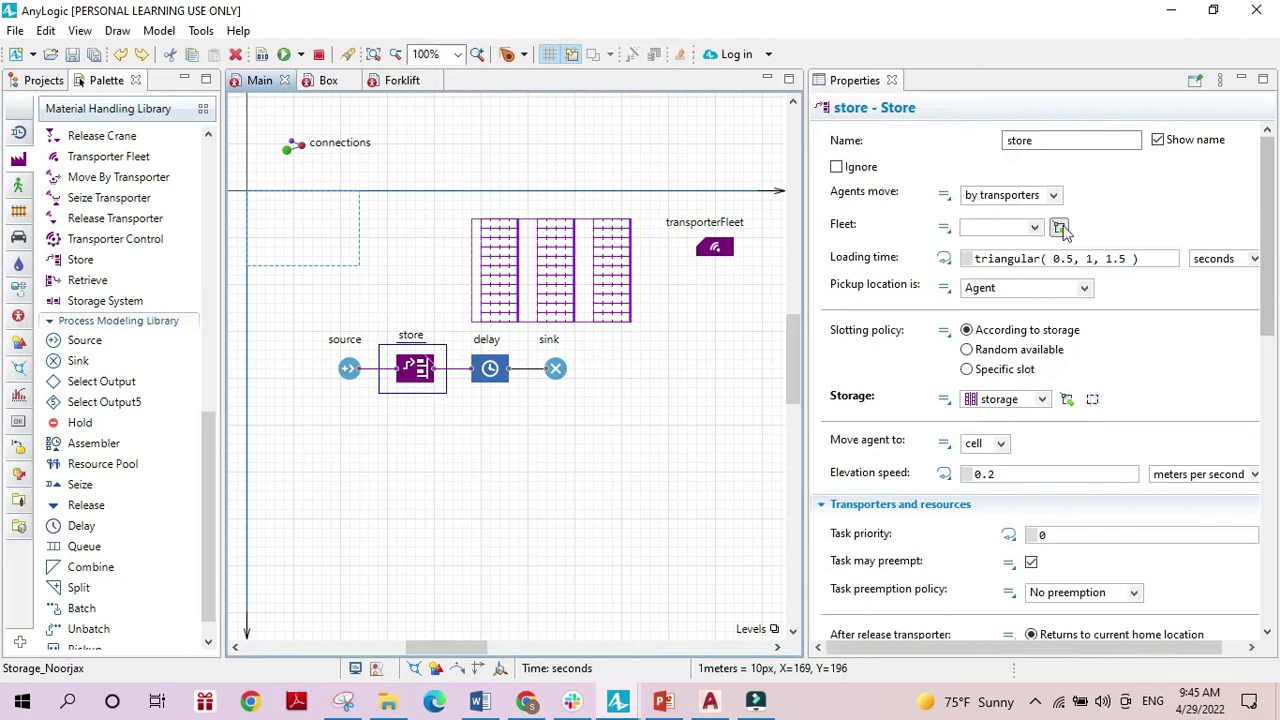
pyautogui.click(1060, 228)
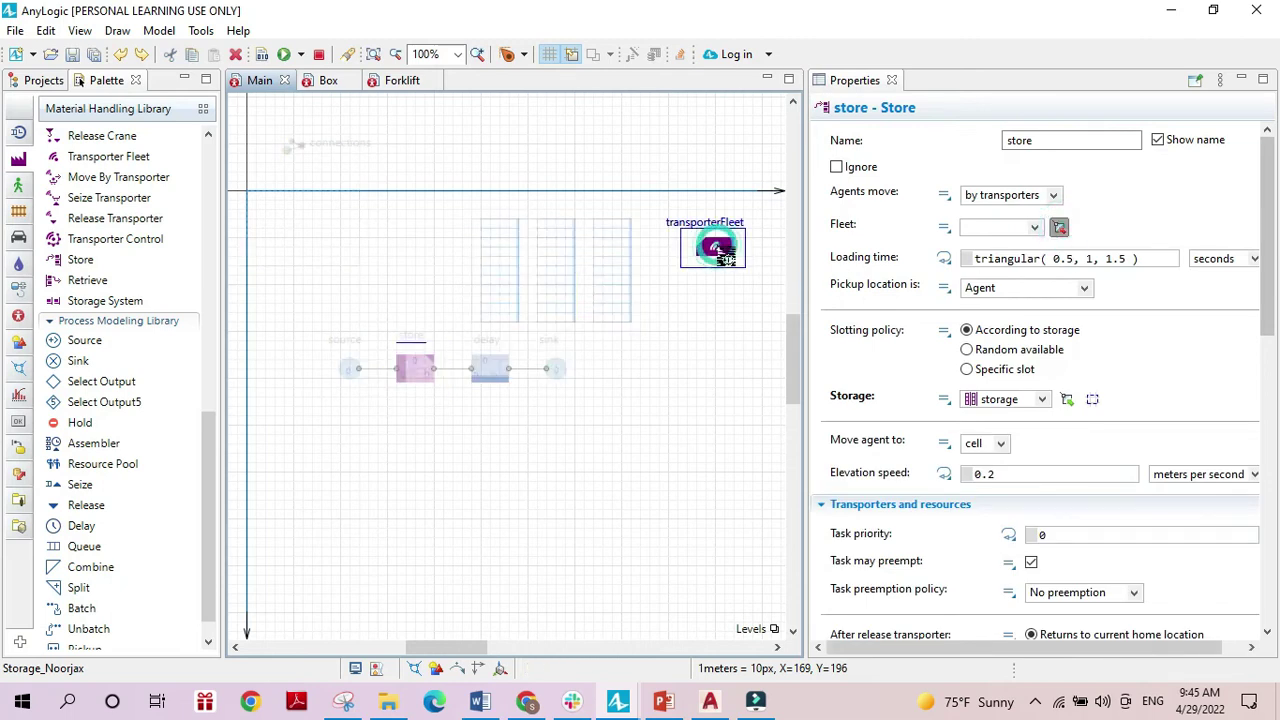
pyautogui.click(722, 254)
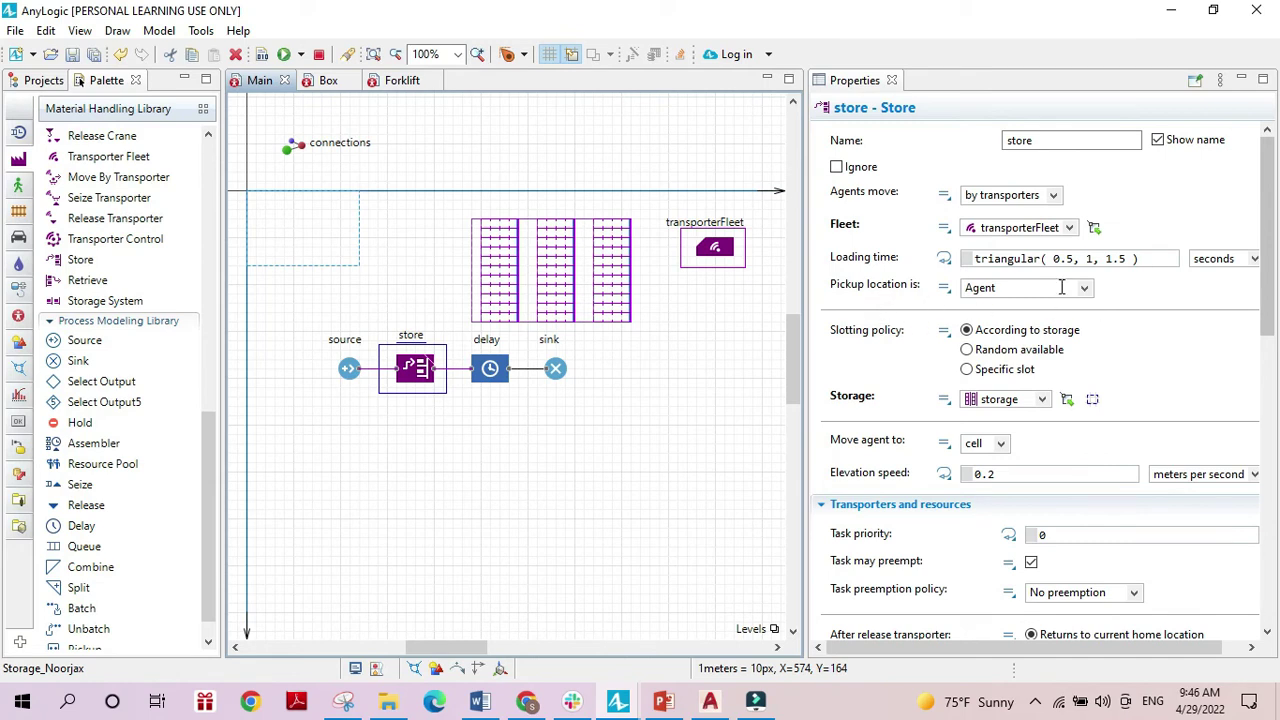
# - Set the slotting policy of the store block to Random available
pyautogui.scroll(-1, 1043, 320)
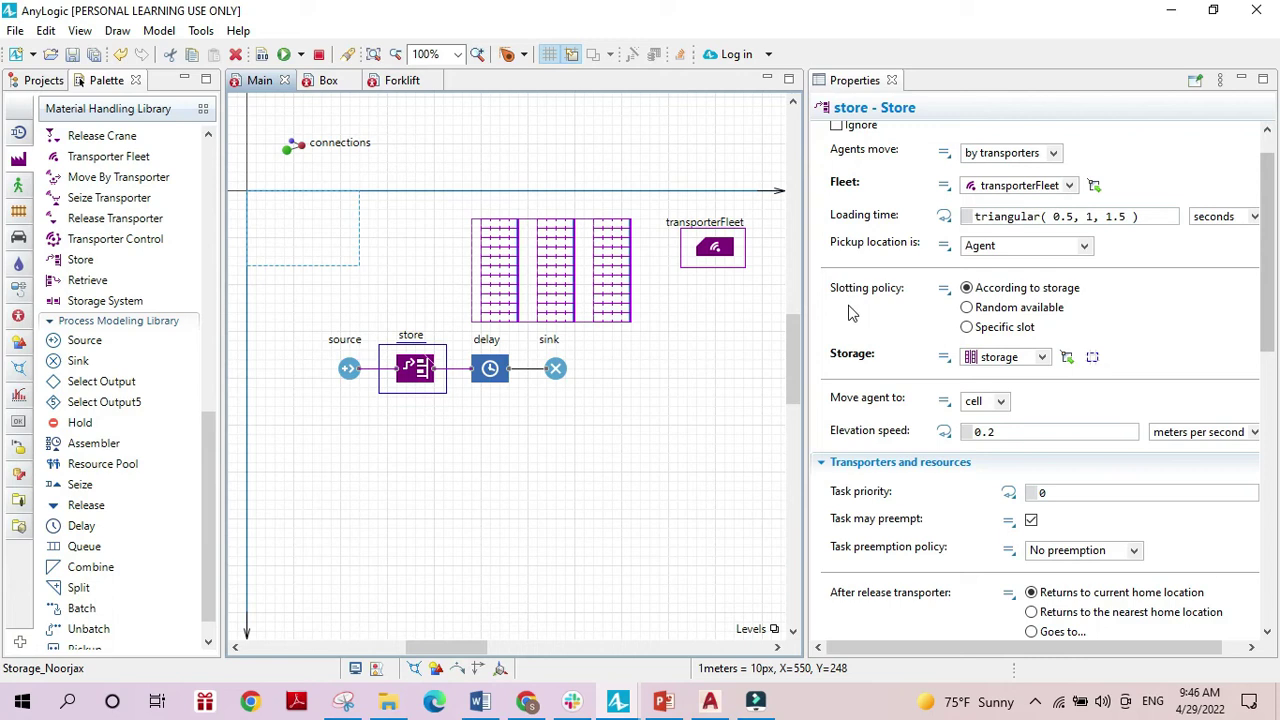
pyautogui.click(967, 310)
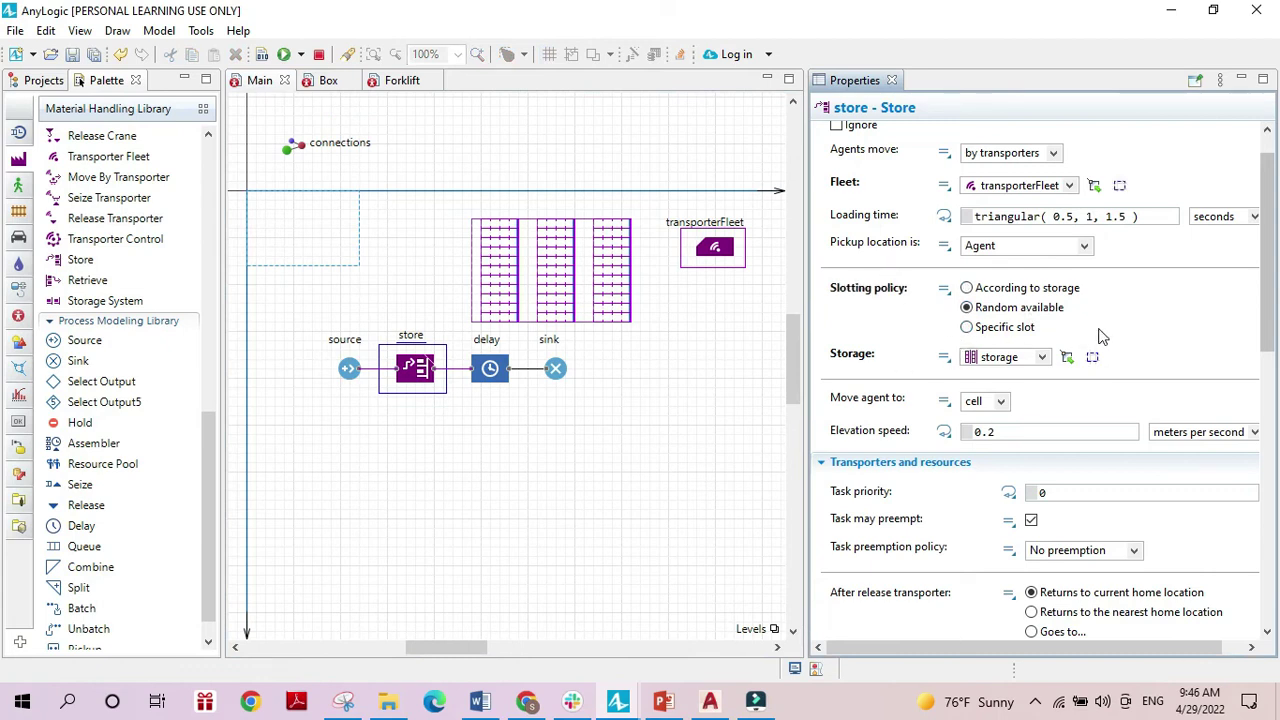
pyautogui.scroll(-1, 1100, 335)
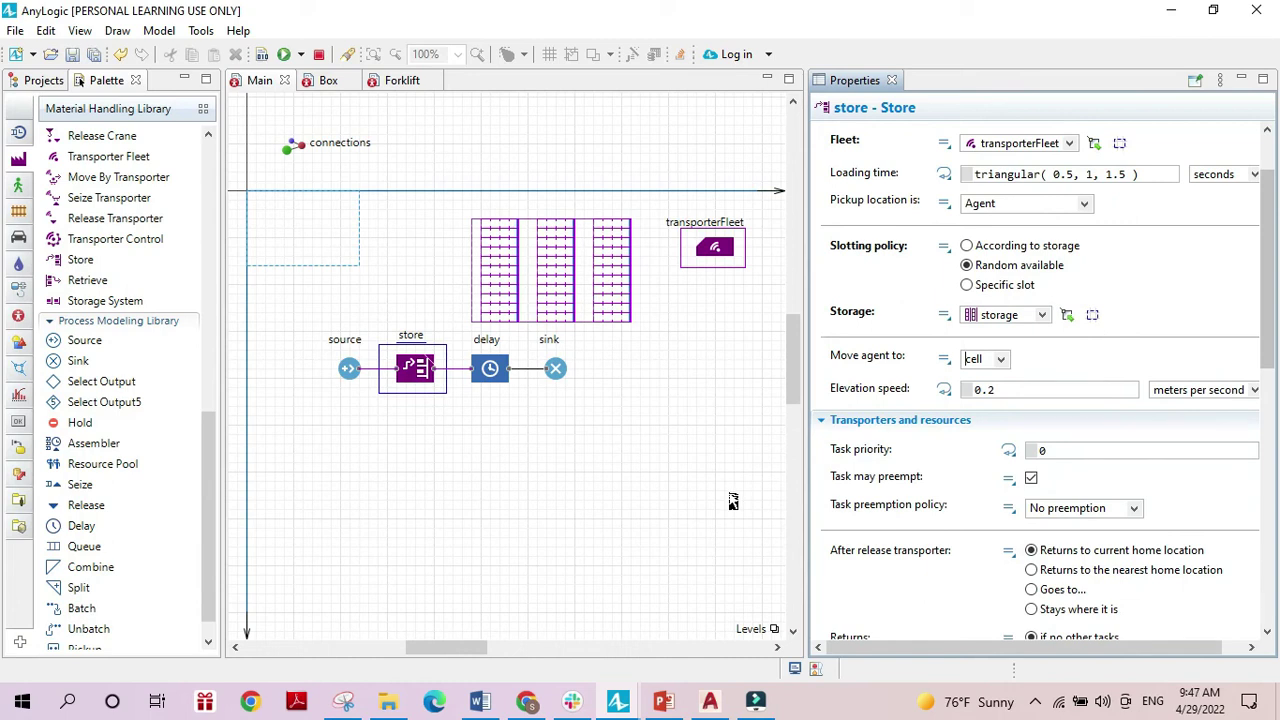
# - Move the whole flowchart from source to sink further down to clear space under the storage
pyautogui.click(522, 432)
pyautogui.moveTo(302, 318); pyautogui.dragTo(700, 464)
pyautogui.moveTo(527, 522); pyautogui.dragTo(518, 514)
# - Place a second rectangular node on the vertical axis below the first one and enlarge it to about 130 by 70
pyautogui.moveTo(199, 435); pyautogui.dragTo(203, 287)
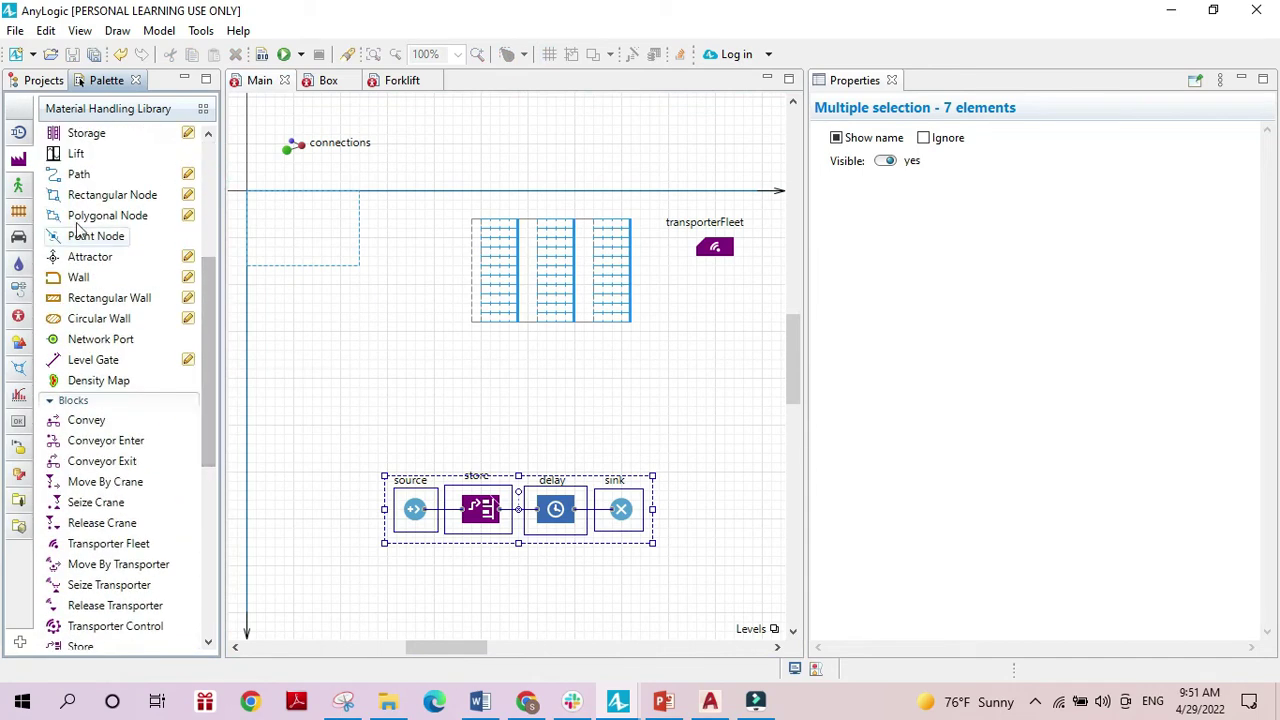
pyautogui.moveTo(85, 196); pyautogui.dragTo(252, 368)
pyautogui.moveTo(360, 419); pyautogui.dragTo(367, 423)
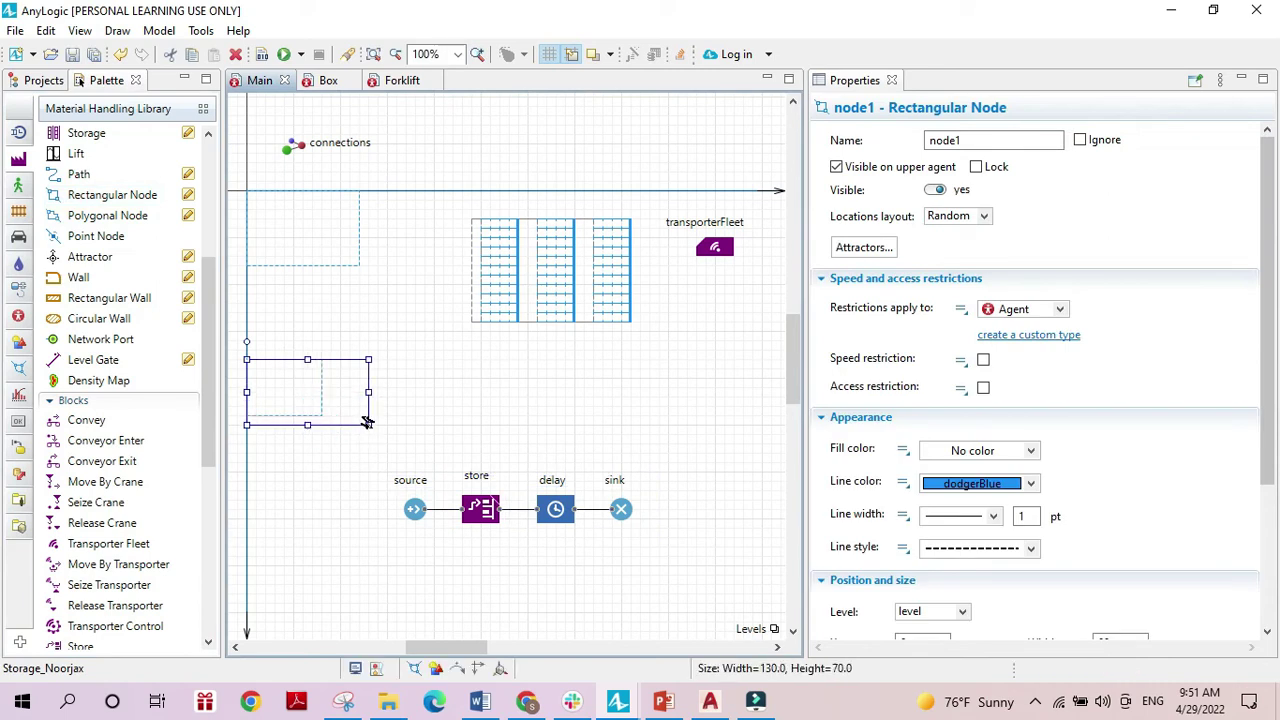
# - Set the source's location of arrival to Network / GIS node and assign the lower rectangular node, node1
pyautogui.click(413, 512)
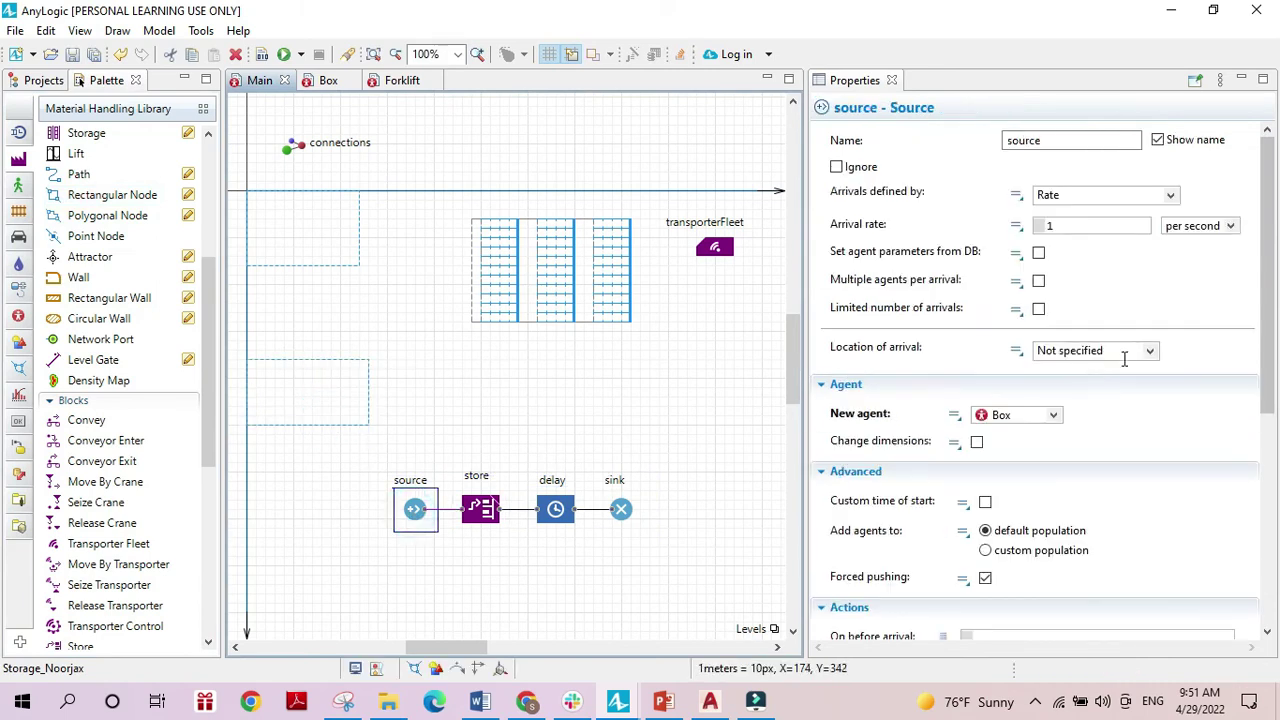
pyautogui.click(1147, 352)
pyautogui.click(1080, 368)
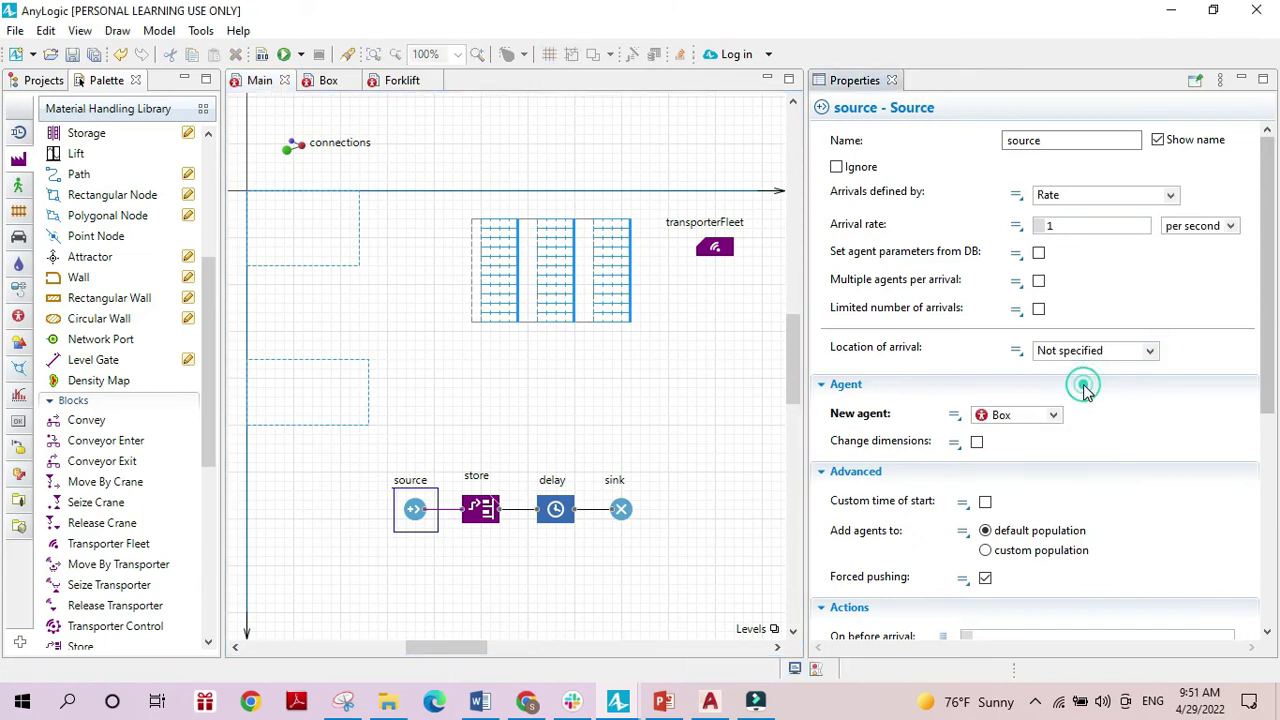
pyautogui.click(1131, 383)
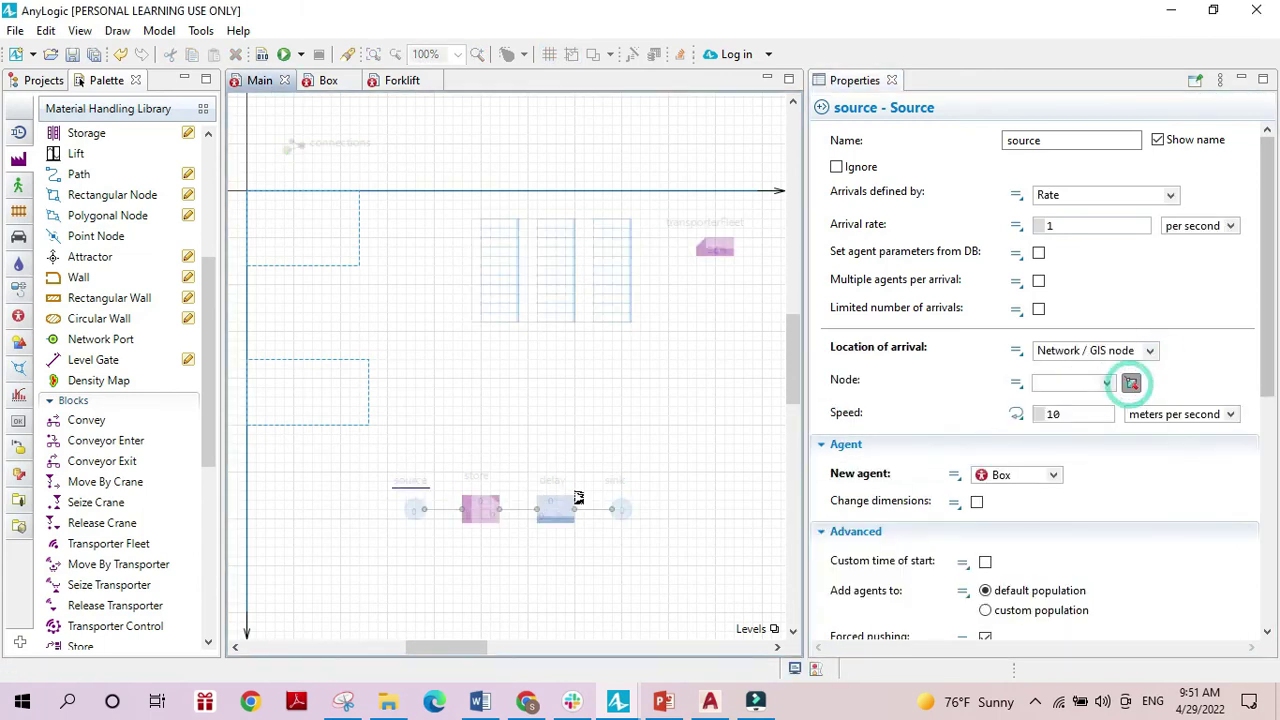
pyautogui.click(328, 422)
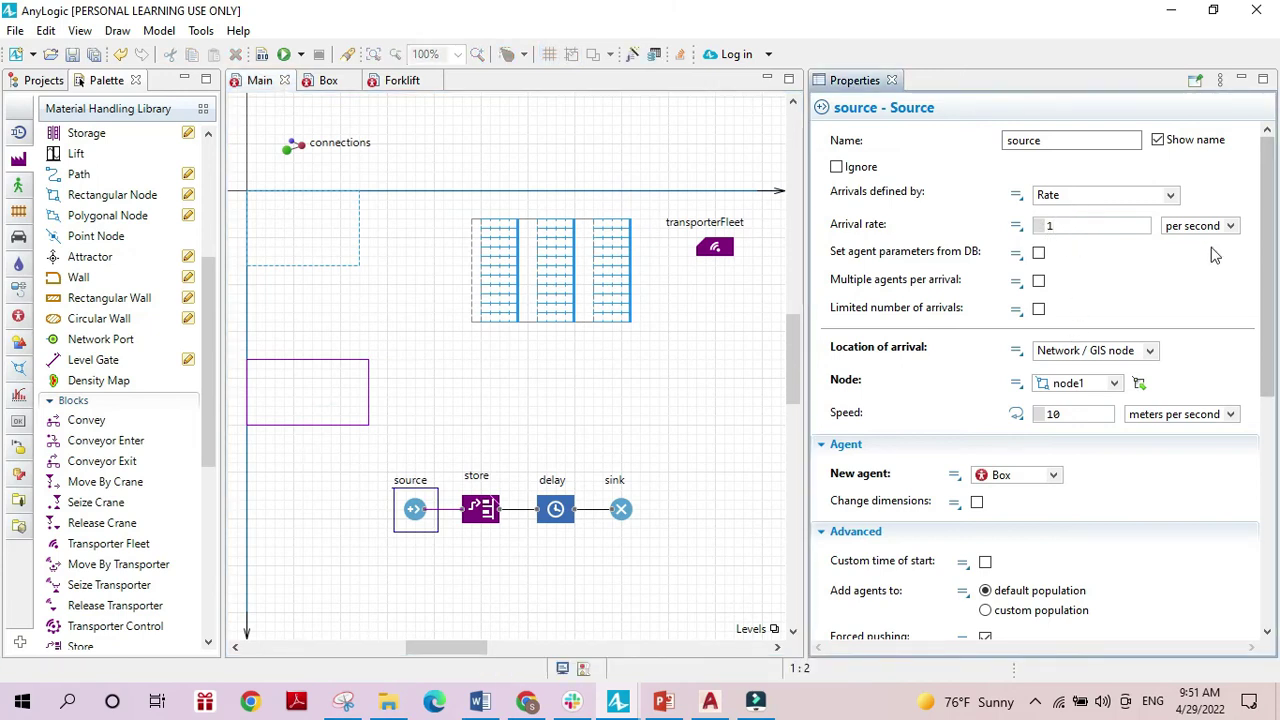
# - Set the arrival rate of the source to 10 per minute
pyautogui.doubleClick(1046, 229)
pyautogui.write('10')
pyautogui.click(1038, 226)
pyautogui.click(1235, 228)
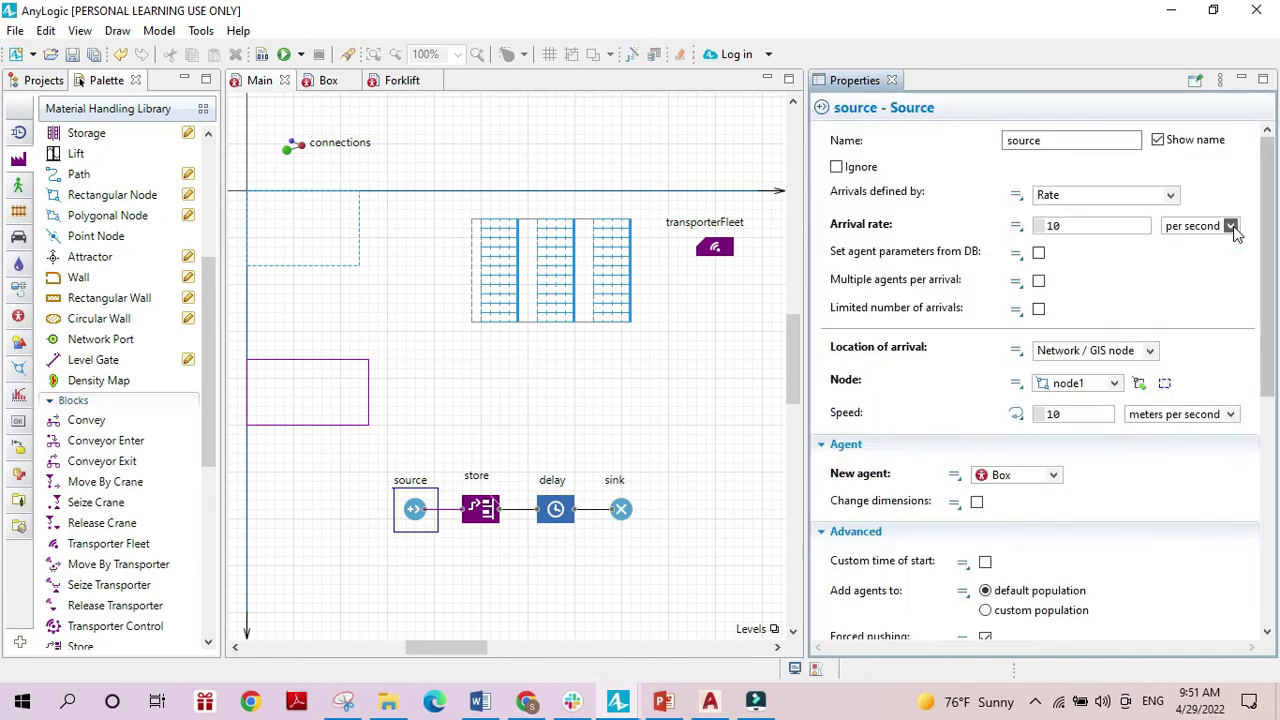
pyautogui.click(1232, 227)
pyautogui.click(1205, 280)
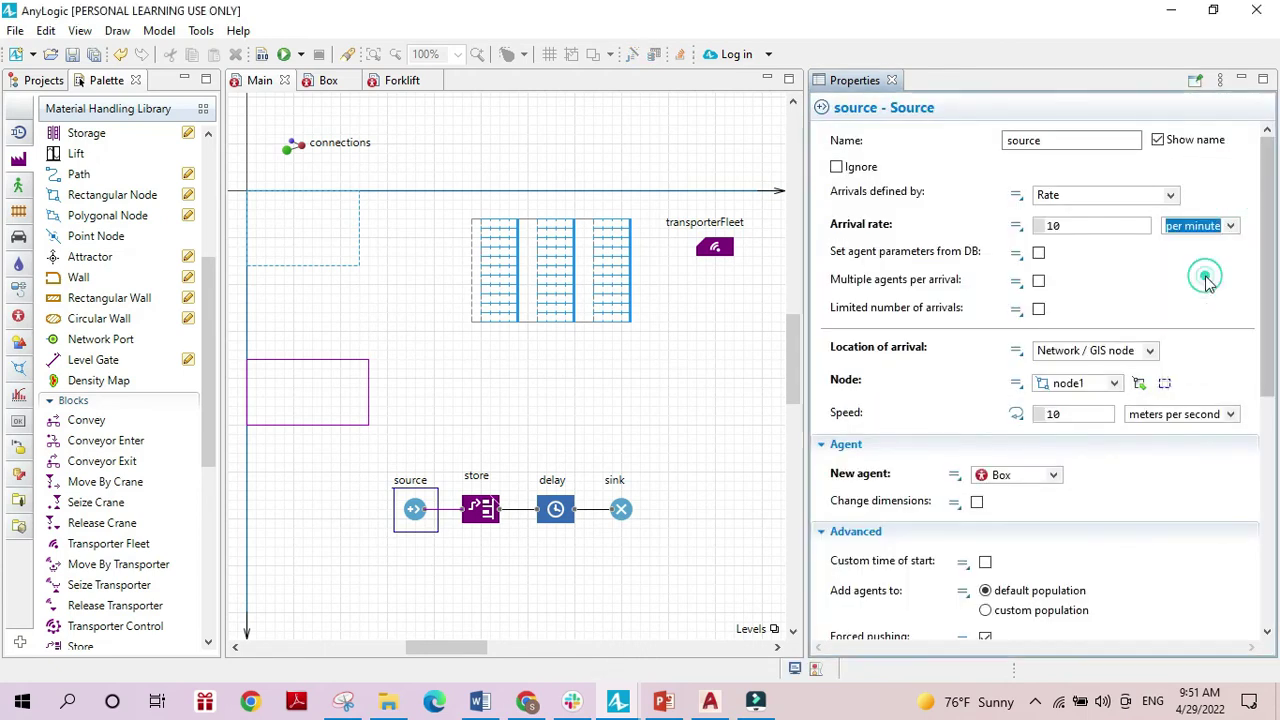
# - Move the whole flowchart up to just below the storage, beside the lower rectangular node
pyautogui.click(528, 390)
pyautogui.scroll(-1, 337, 429)
pyautogui.moveTo(337, 420); pyautogui.dragTo(653, 545)
pyautogui.moveTo(528, 482); pyautogui.dragTo(566, 379)
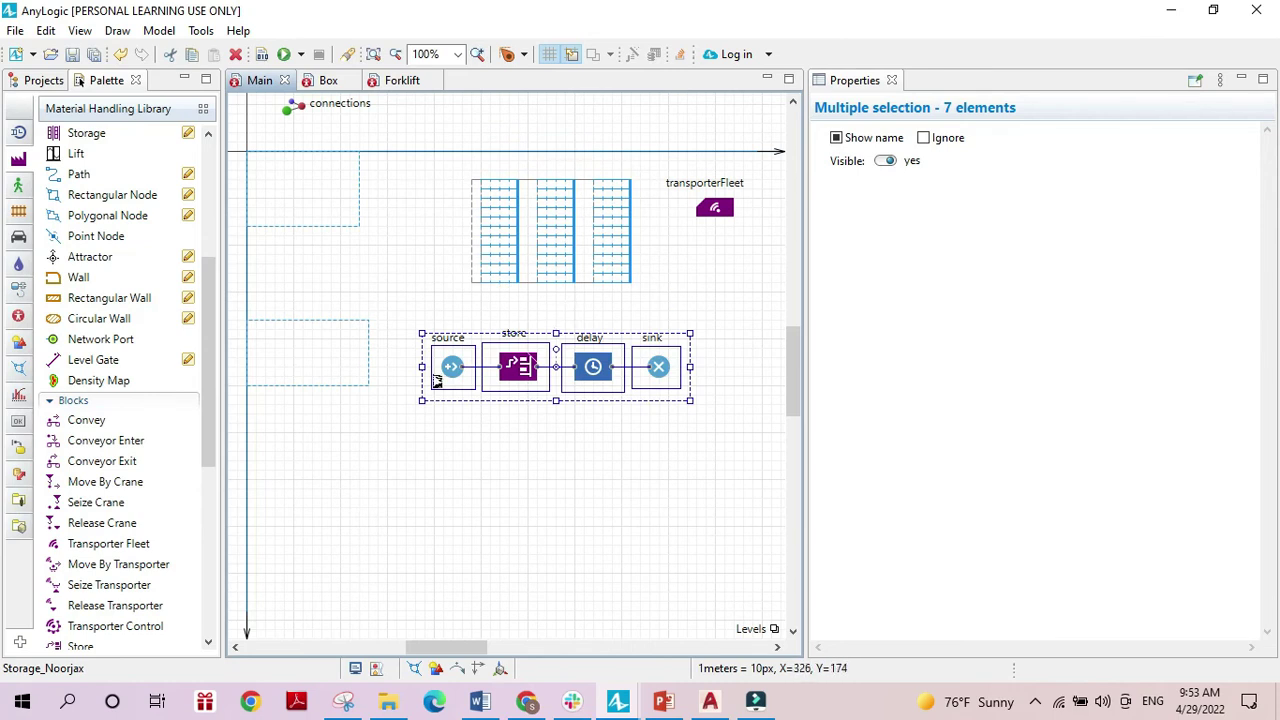
# - Add a 3D Window below the flowchart, starting at the vertical axis
pyautogui.click(19, 344)
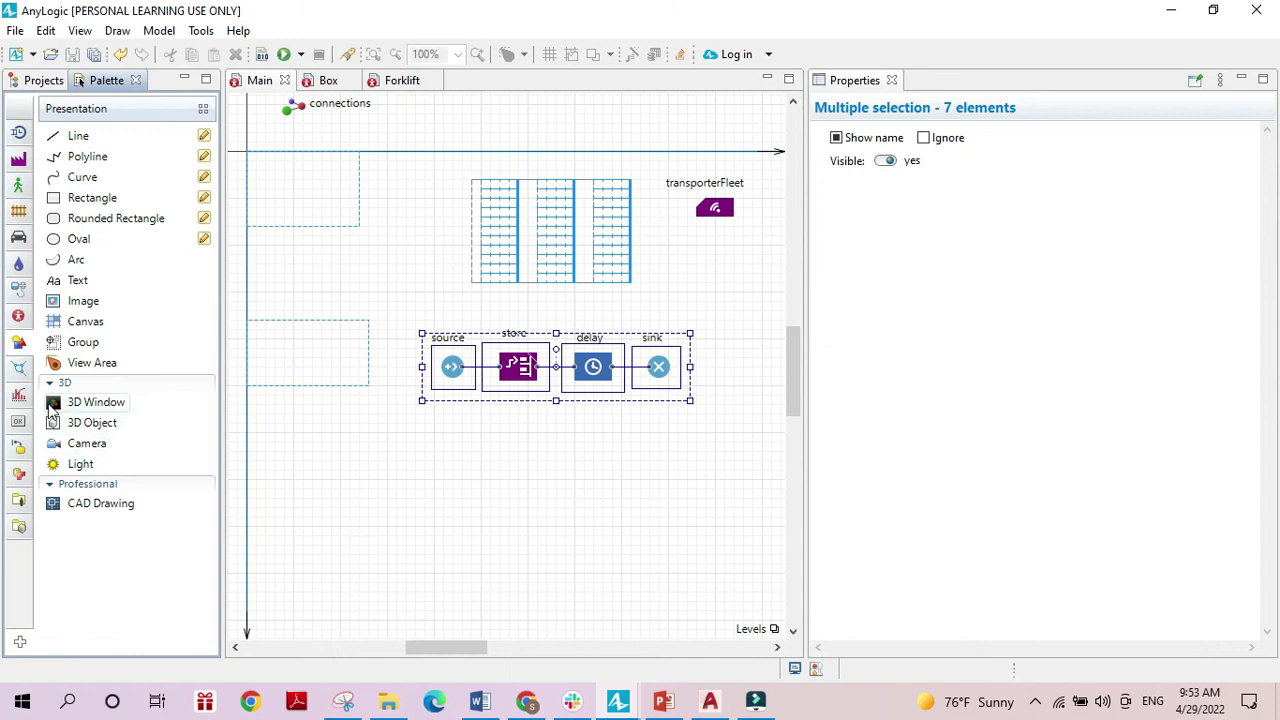
pyautogui.moveTo(77, 414); pyautogui.dragTo(243, 414)
pyautogui.scroll(-2, 443, 477)
pyautogui.scroll(2, 443, 477)
# - Rotate the storage 90 degrees counterclockwise and position it above the flowchart, between the rectangular nodes and the transporter fleet
pyautogui.click(478, 182)
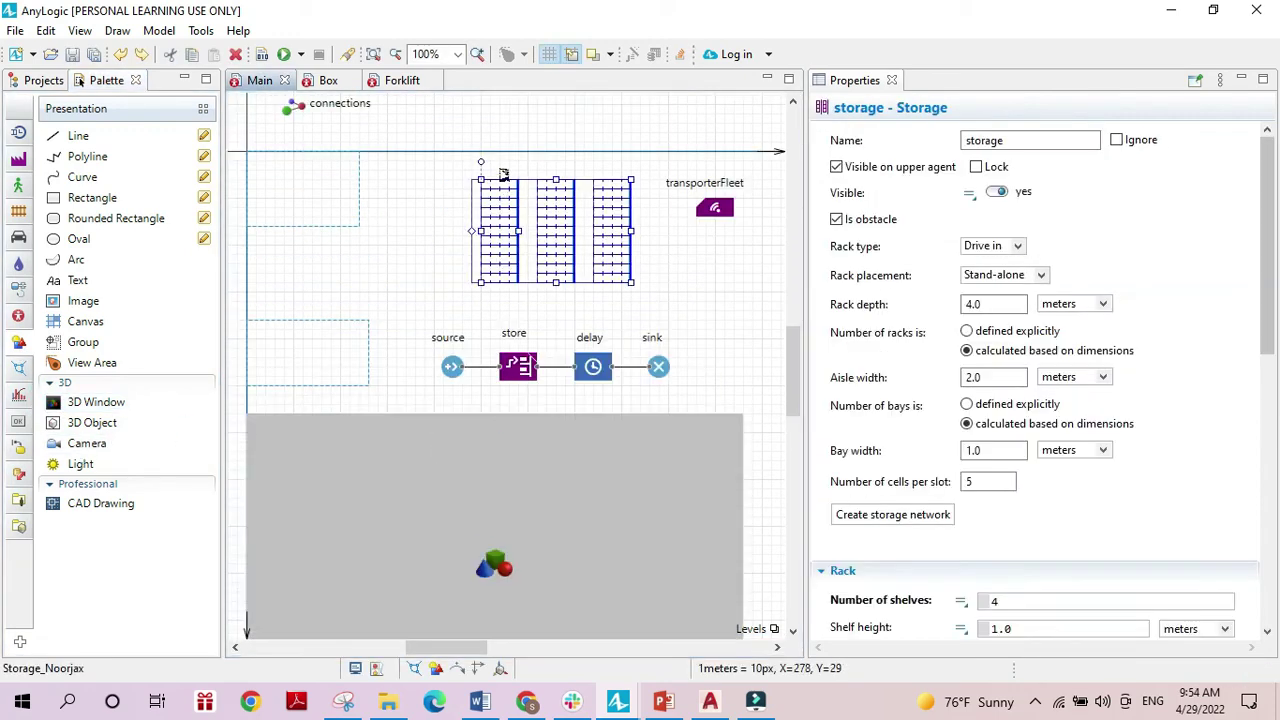
pyautogui.moveTo(478, 162); pyautogui.dragTo(453, 187)
pyautogui.moveTo(538, 148); pyautogui.dragTo(511, 258)
pyautogui.click(600, 262)
# - Enable the maximum capacity option of the delay block
pyautogui.click(591, 368)
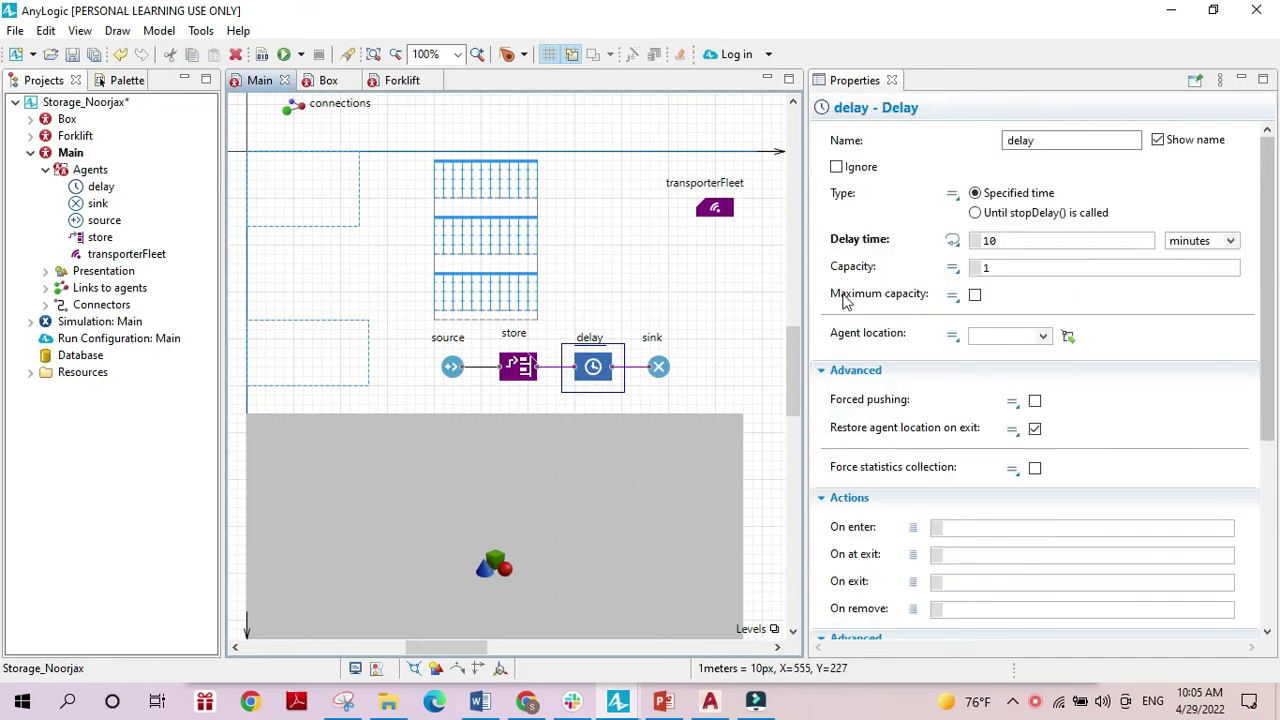
pyautogui.click(975, 296)
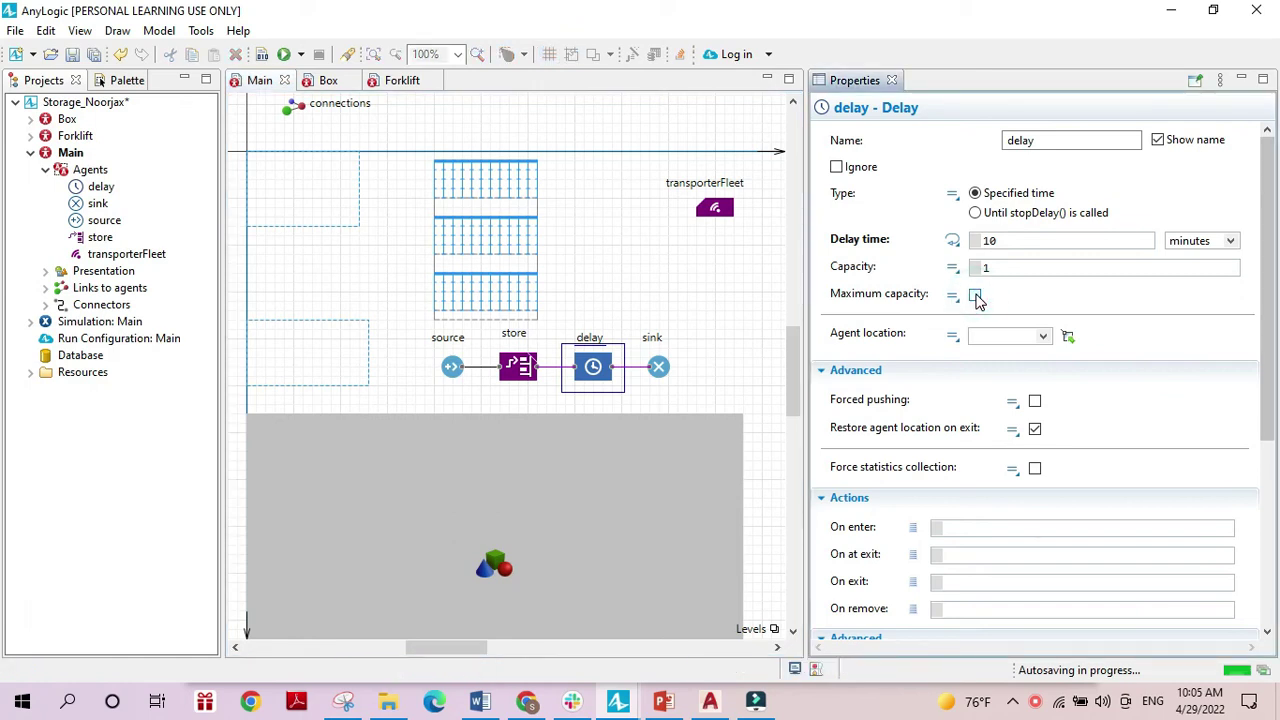
# - Run the model, orient the 3D view towards the forklifts and storage, and speed the simulation up to x10
pyautogui.click(652, 290)
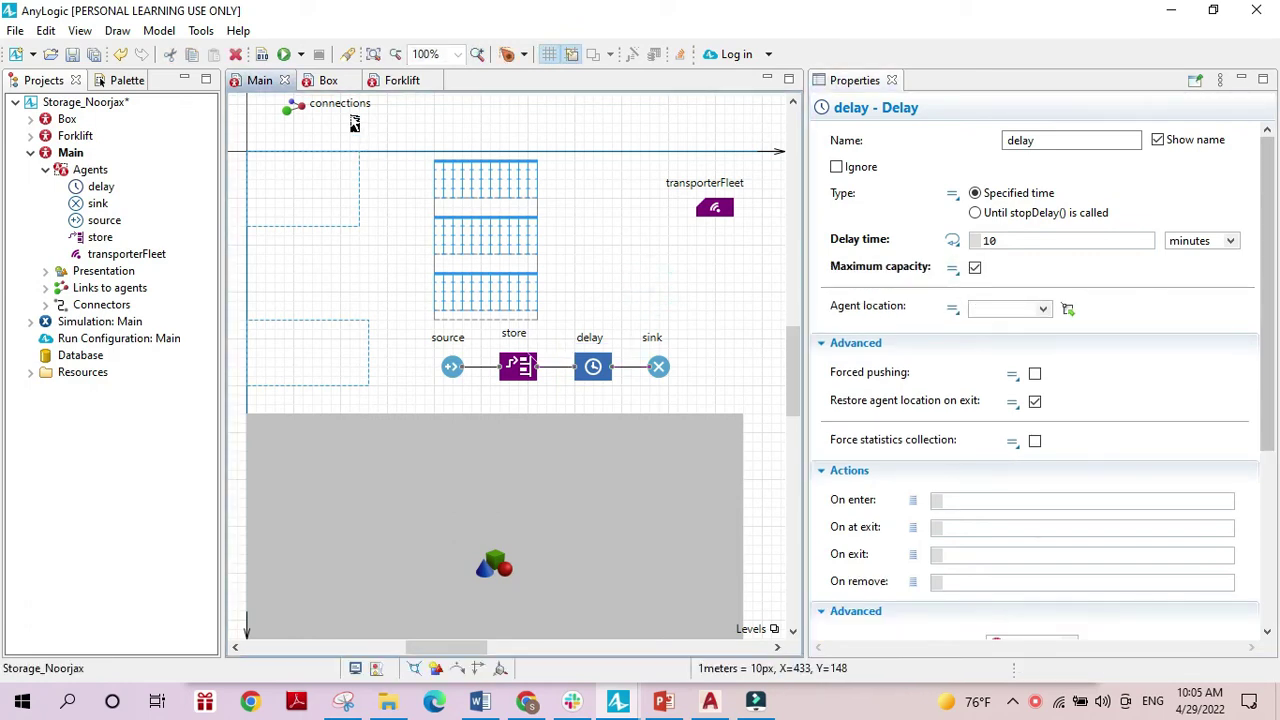
pyautogui.click(284, 54)
pyautogui.moveTo(514, 445); pyautogui.dragTo(470, 410)
pyautogui.moveTo(446, 497); pyautogui.dragTo(365, 548)
pyautogui.click(297, 660)
pyautogui.click(297, 660)
pyautogui.moveTo(371, 534); pyautogui.dragTo(299, 574)
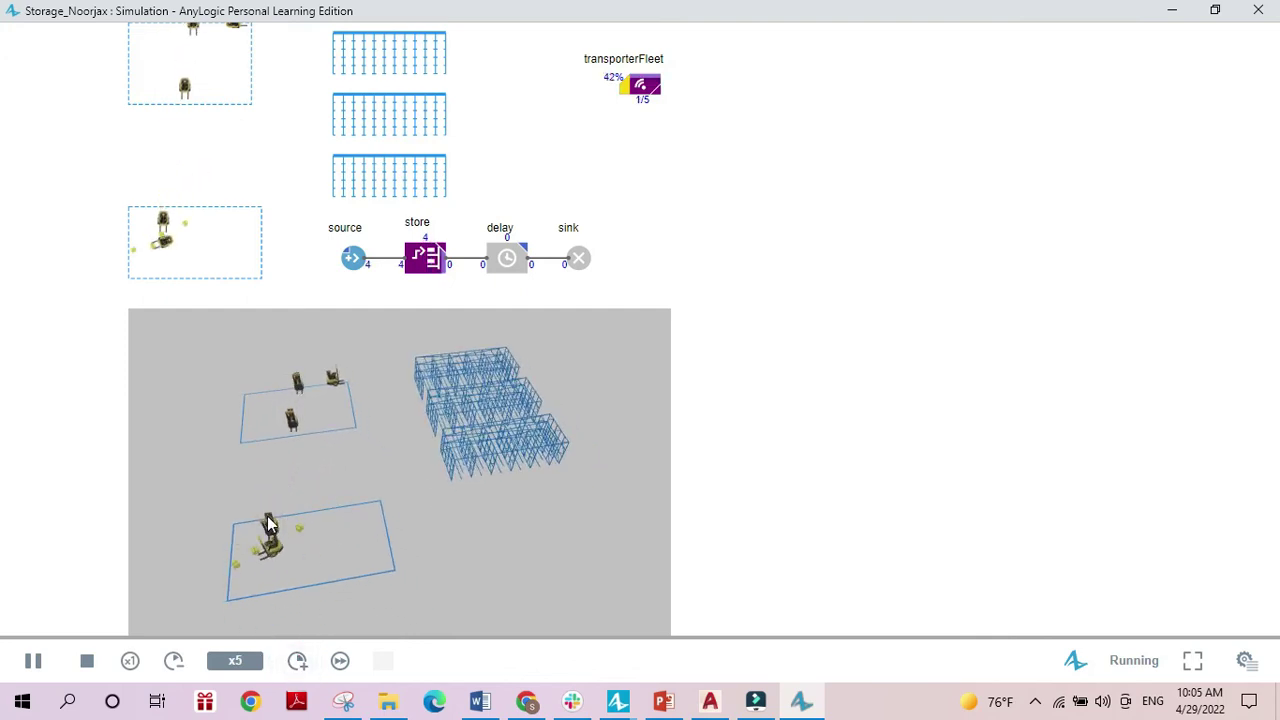
pyautogui.click(297, 660)
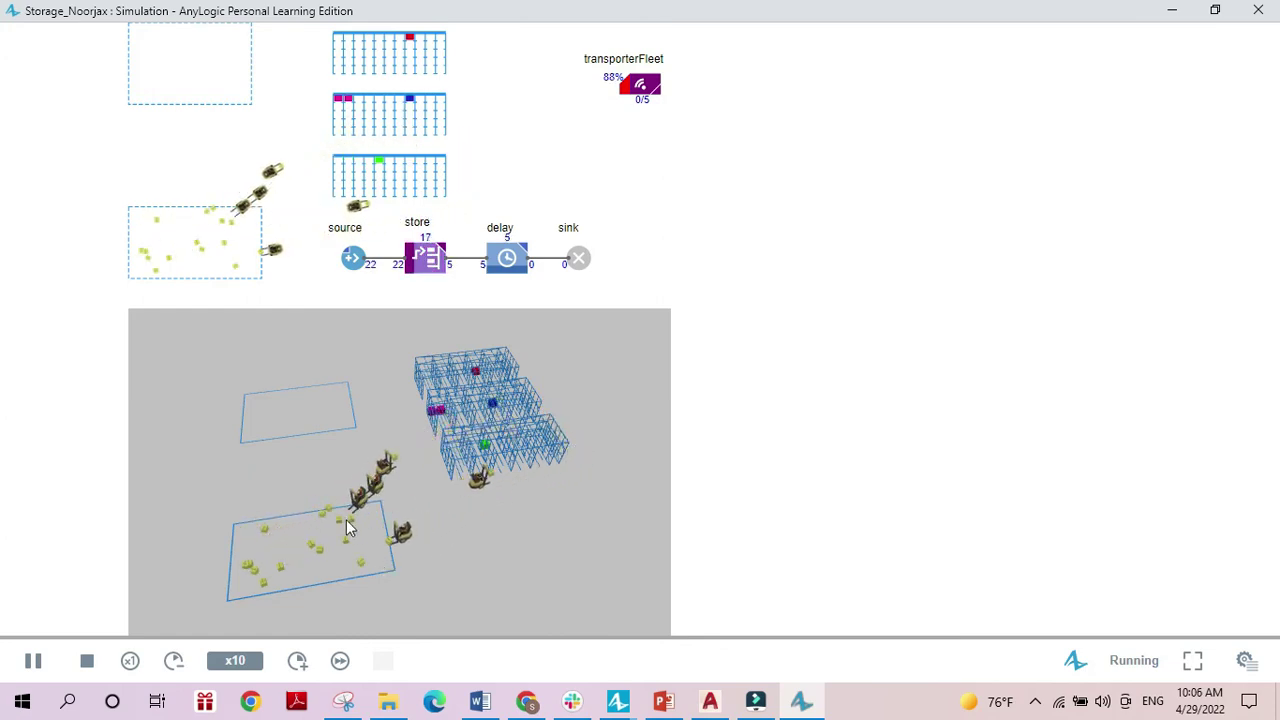
# - Examine the boxes and forklifts up close in the 3D view, from the arrival area to the storage, and stop the simulation
pyautogui.scroll(2, 320, 572)
pyautogui.scroll(5, 320, 570)
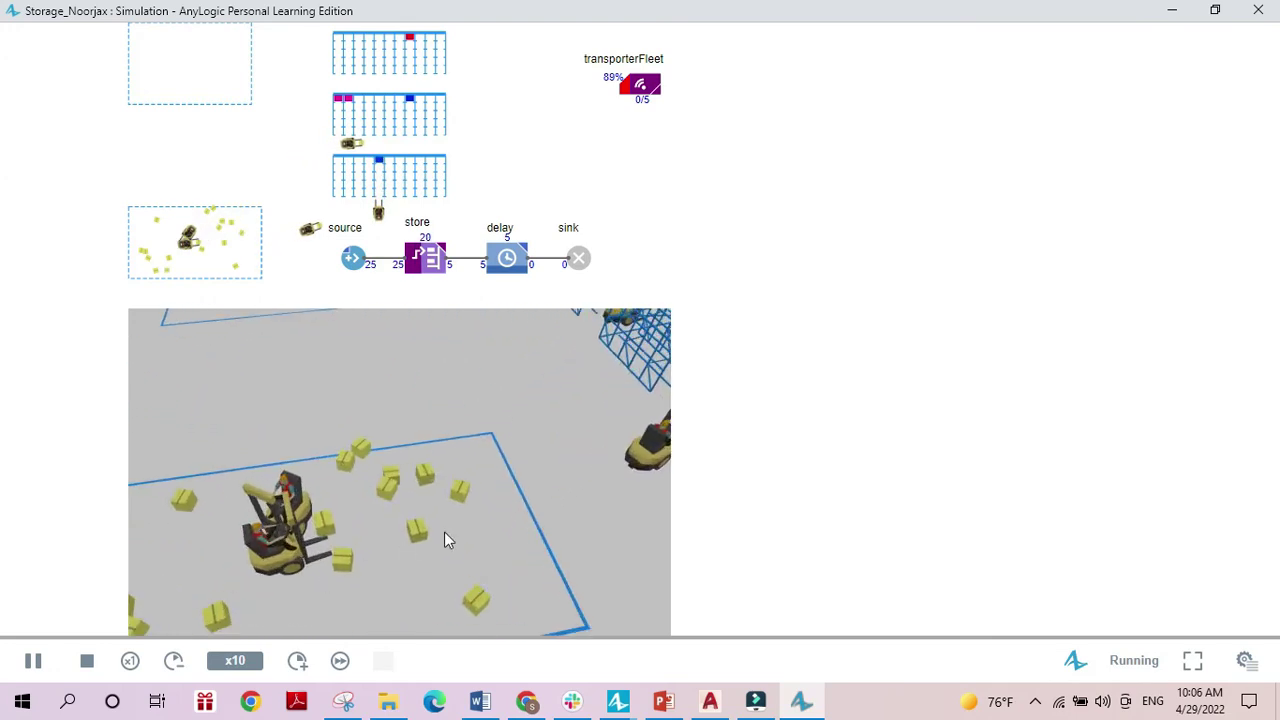
pyautogui.moveTo(443, 534); pyautogui.dragTo(216, 571)
pyautogui.moveTo(439, 521); pyautogui.dragTo(417, 537)
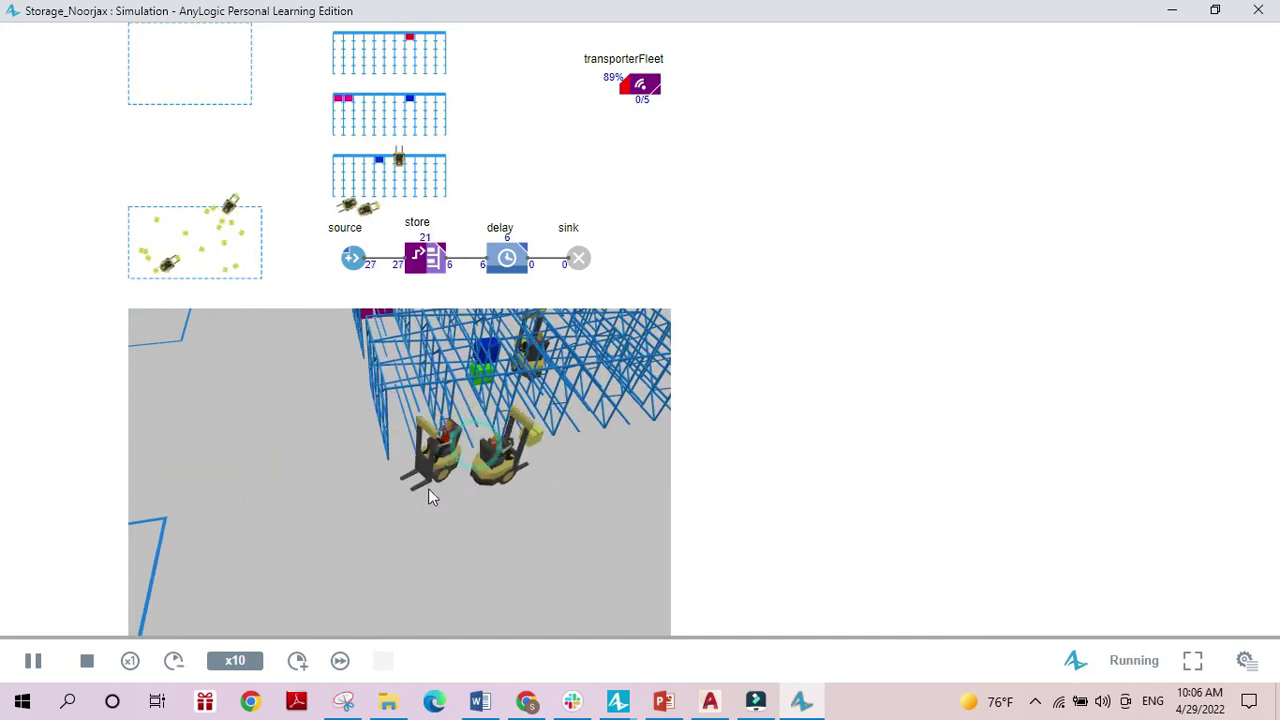
pyautogui.click(87, 660)
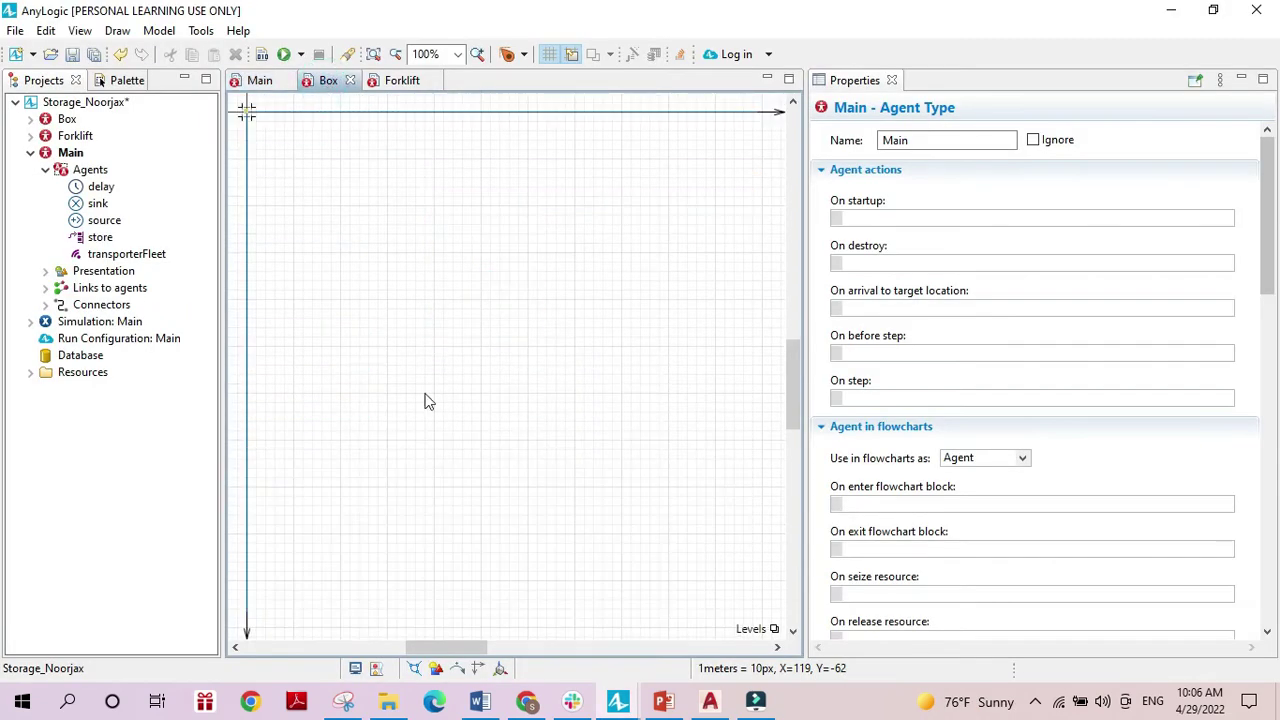
# - Enlarge the box_1_closed 3D object in the Box agent type until it fills the 1-meter agent dimension frame
pyautogui.moveTo(443, 651); pyautogui.dragTo(424, 651)
pyautogui.scroll(-10, 990, 510)
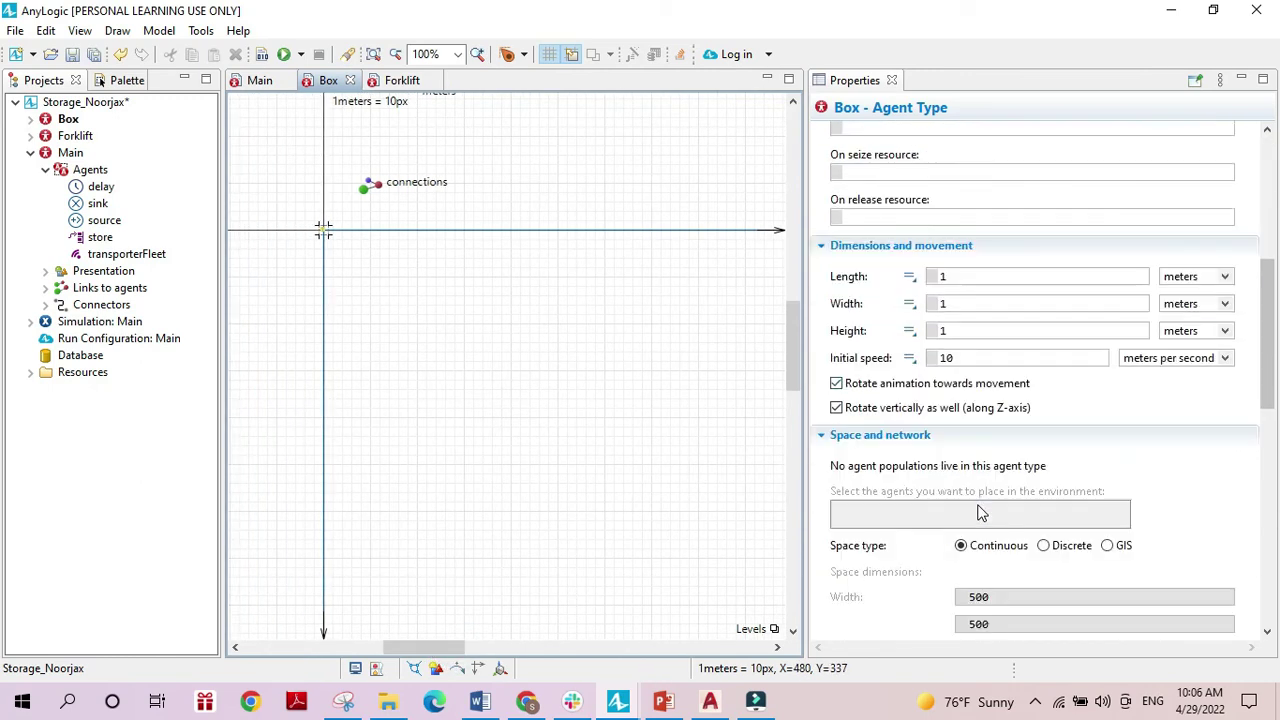
pyautogui.scroll(6, 980, 510)
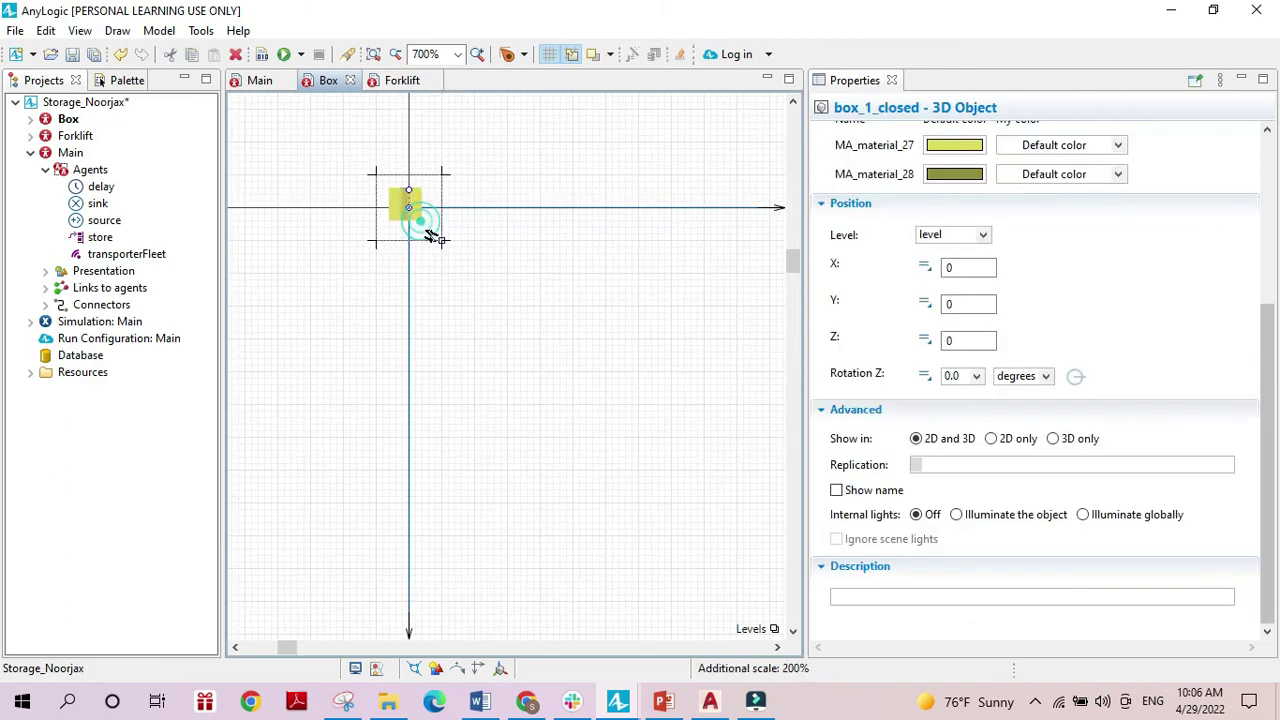
pyautogui.moveTo(435, 238); pyautogui.dragTo(432, 258)
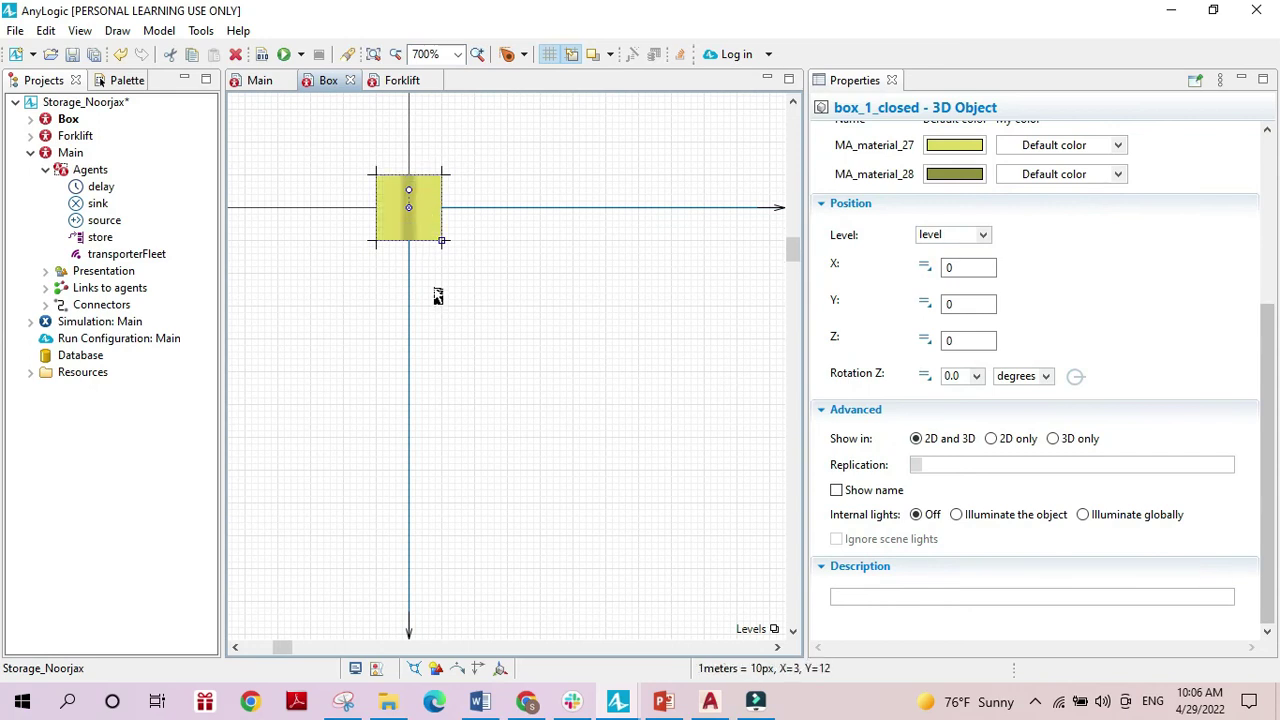
pyautogui.scroll(-1, 455, 293)
pyautogui.scroll(-4, 455, 293)
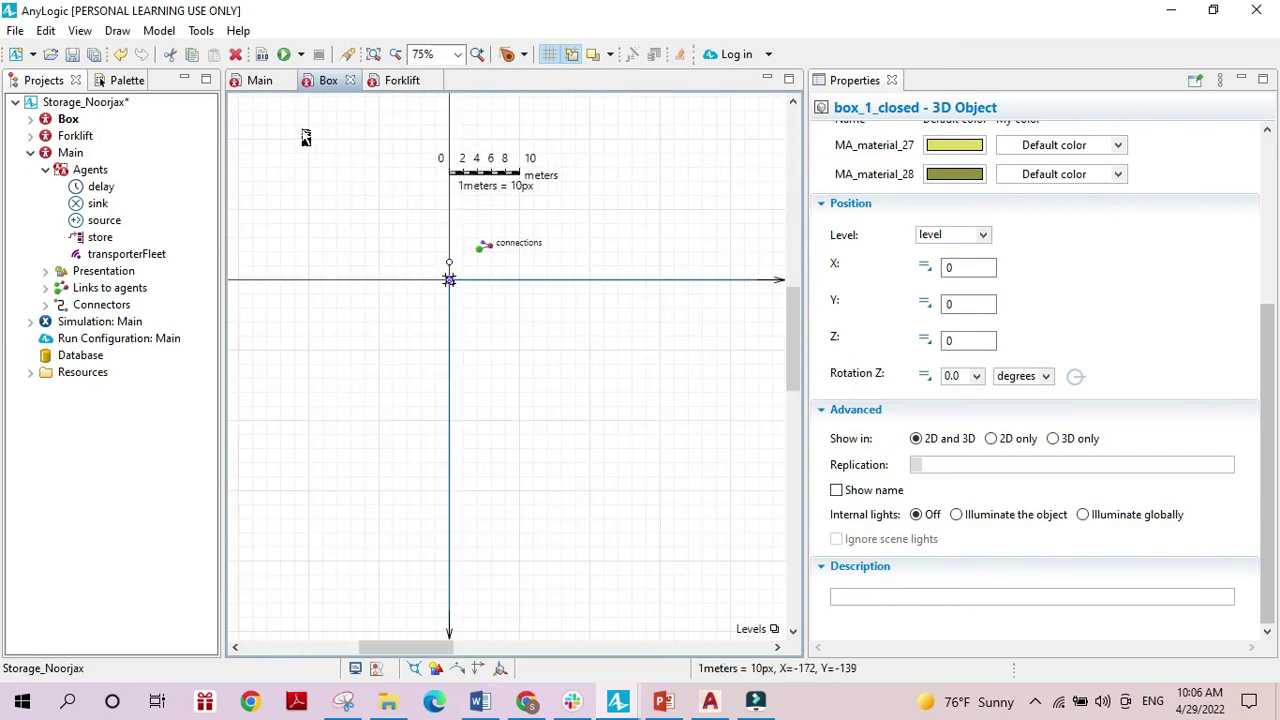
# - Run the model again from Main, adjust the 3D view around the arrival area, and set the execution speed to x10
pyautogui.click(260, 82)
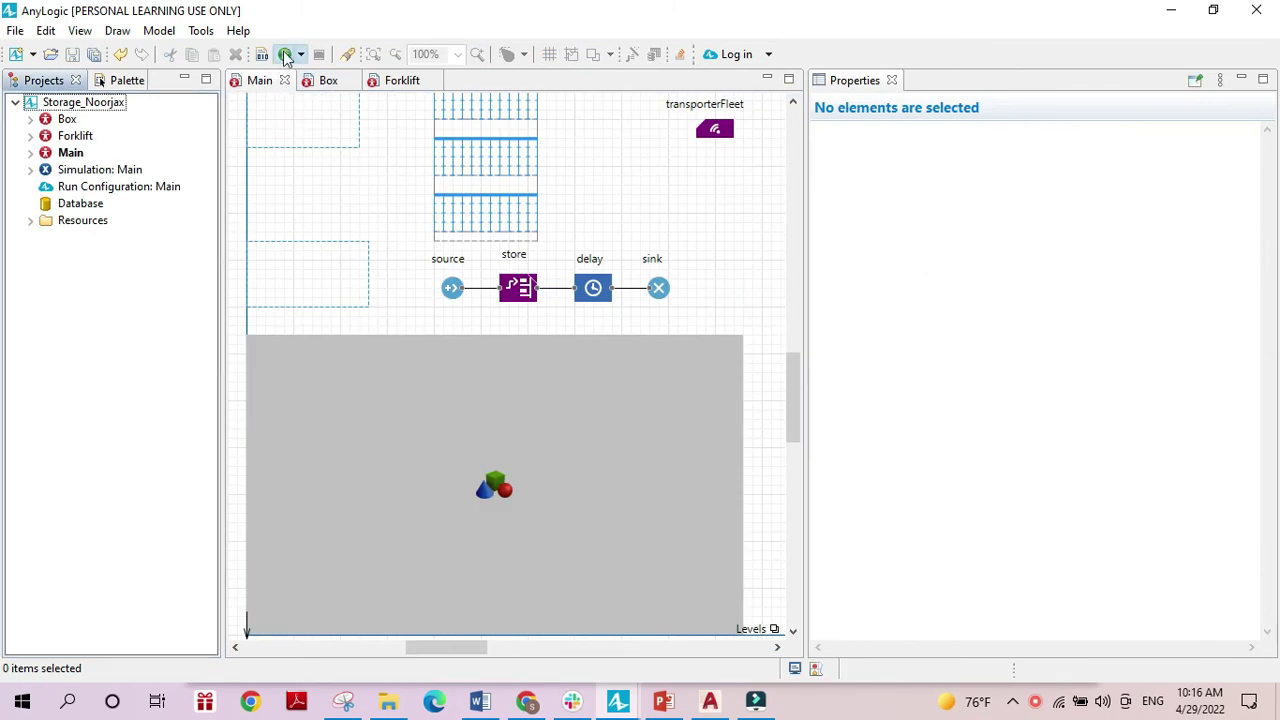
pyautogui.click(285, 55)
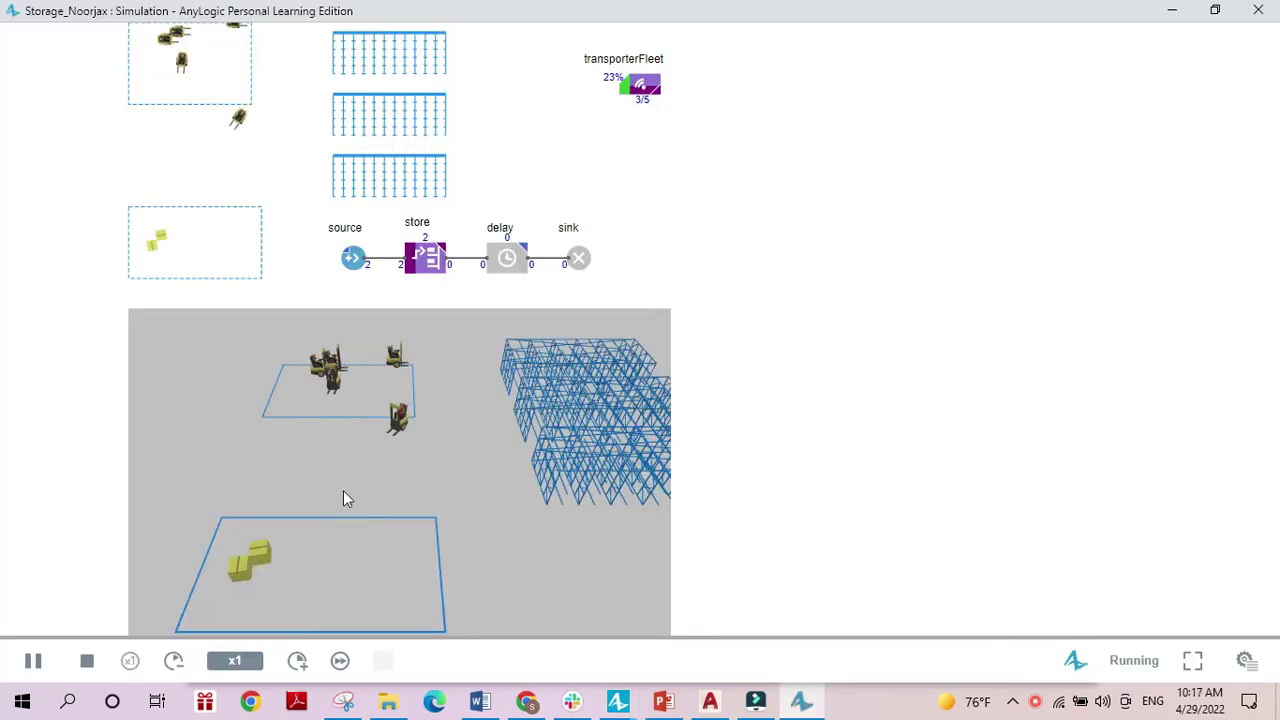
pyautogui.moveTo(343, 492); pyautogui.dragTo(309, 497)
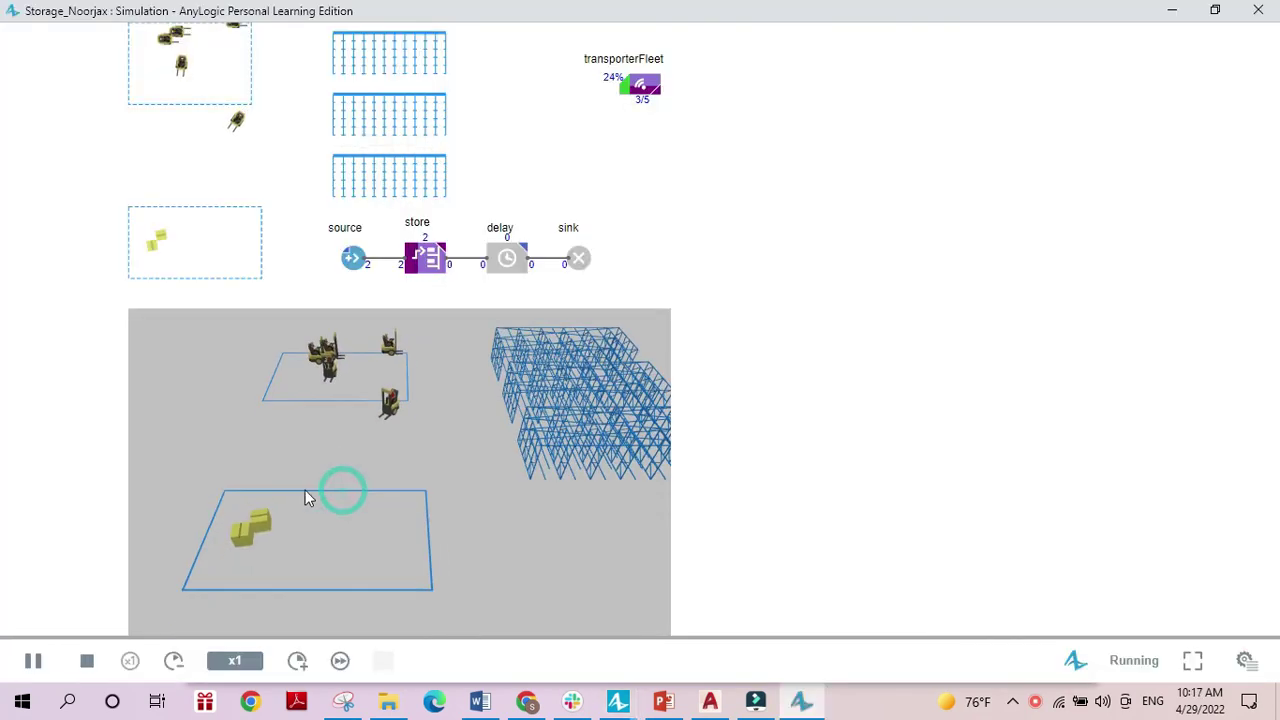
pyautogui.click(297, 661)
pyautogui.click(297, 661)
pyautogui.click(297, 662)
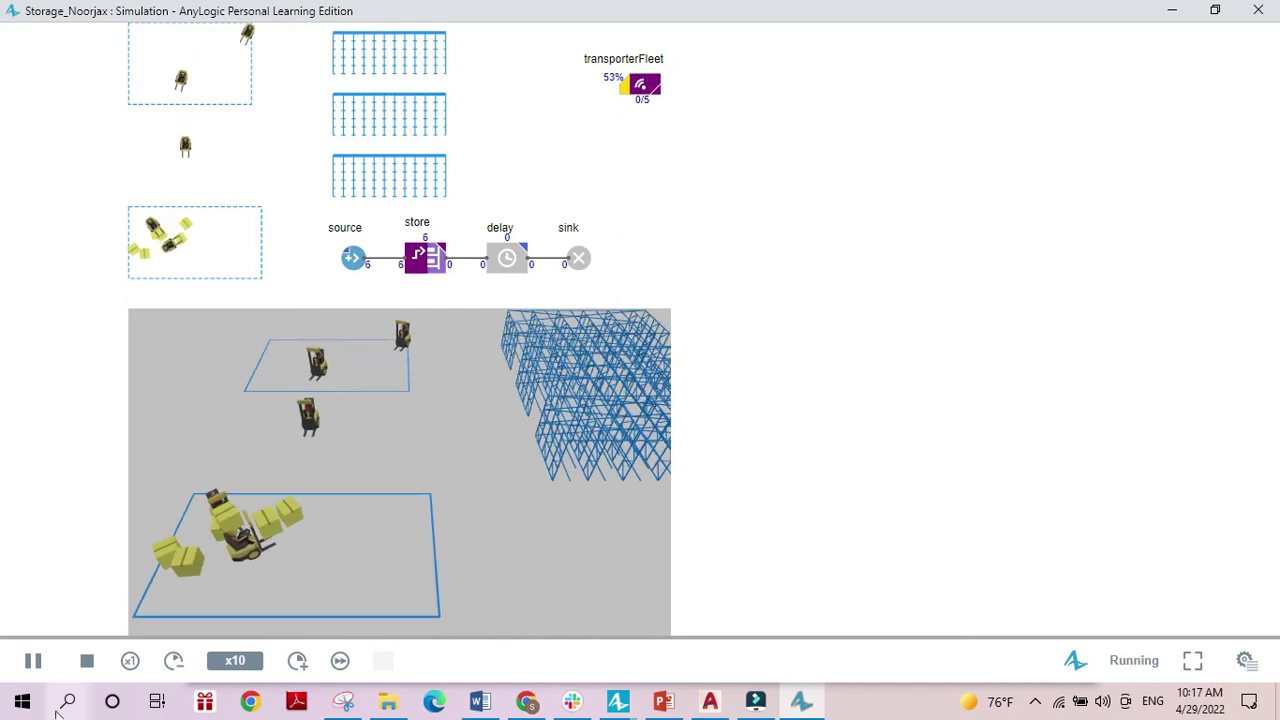
# - Pause the simulation, examine from a low angle how the forklifts hold the enlarged boxes, and stop the run
pyautogui.click(33, 661)
pyautogui.moveTo(308, 535); pyautogui.dragTo(277, 412)
pyautogui.moveTo(307, 475); pyautogui.dragTo(272, 439)
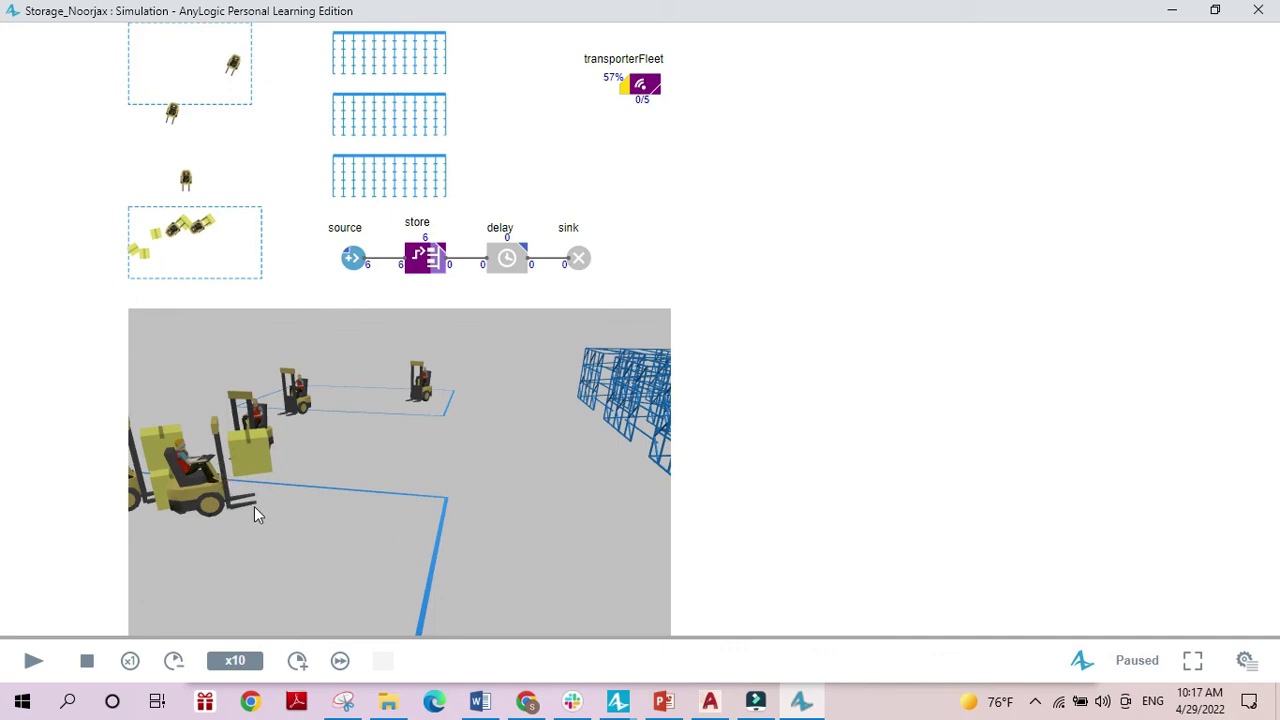
pyautogui.click(87, 661)
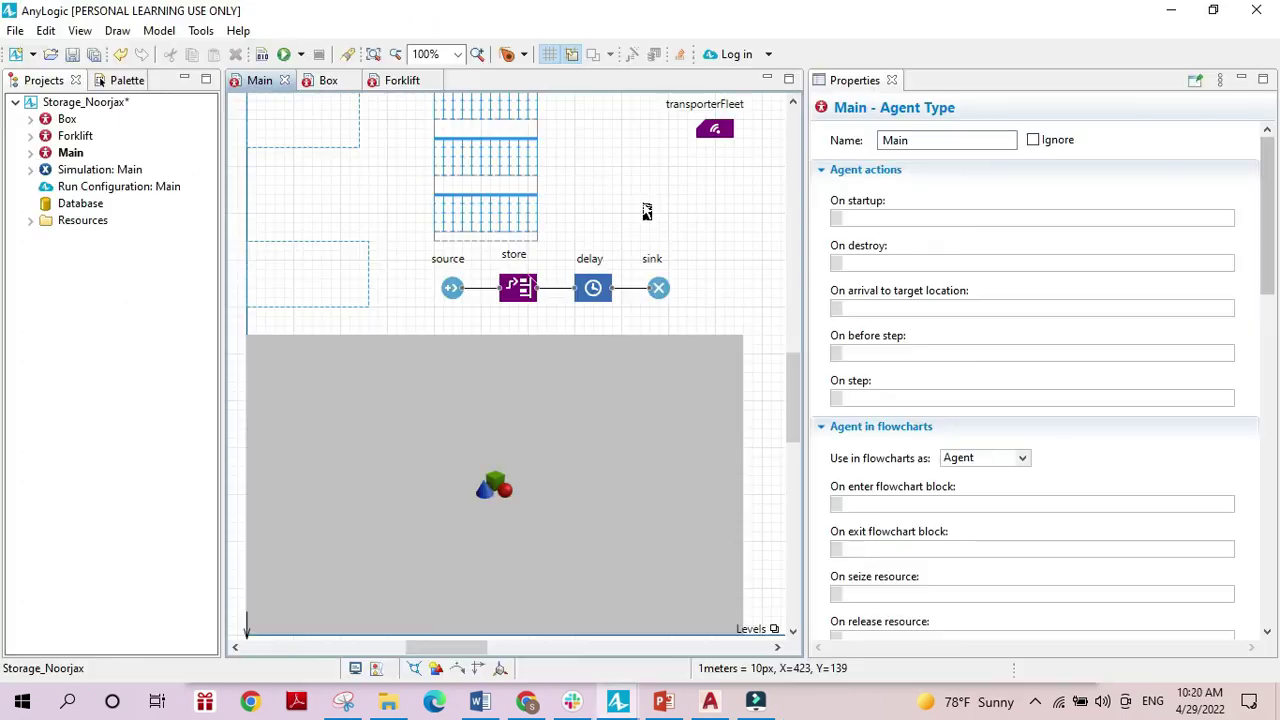
# - Insert the setCargoPosition function with dx, dy, dz and units arguments as the Forklift agent type's On startup action
pyautogui.click(399, 83)
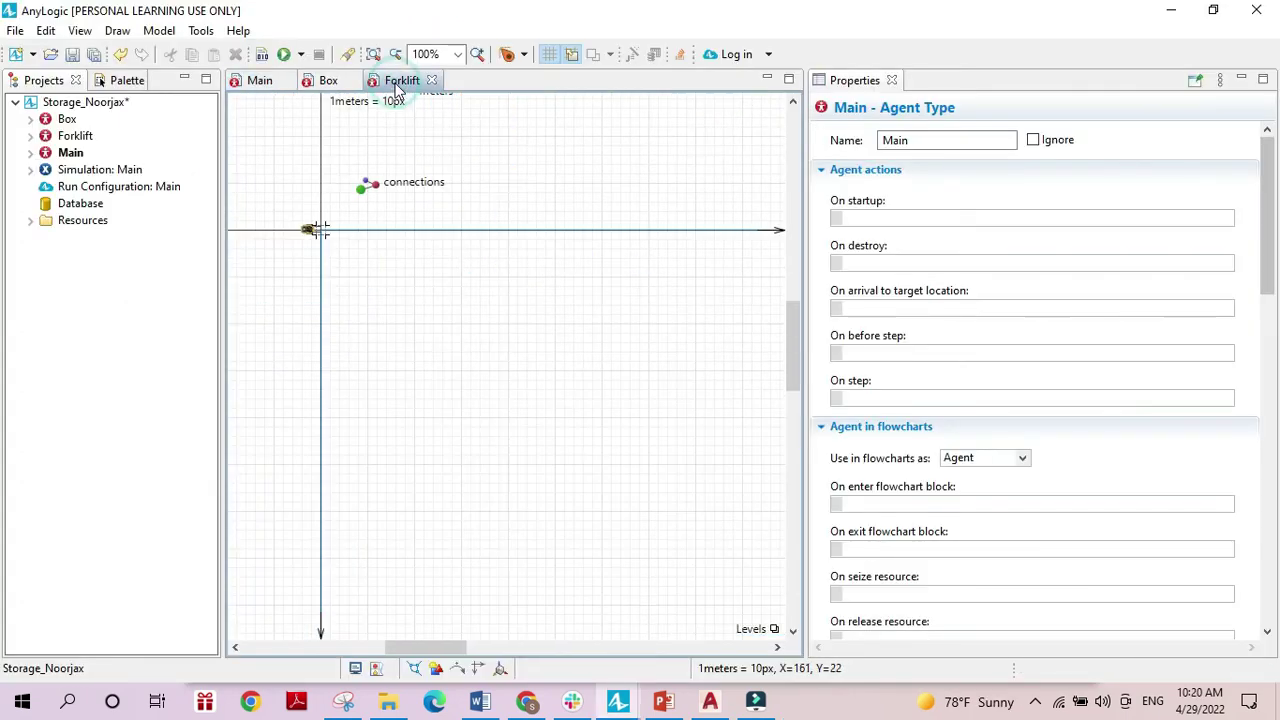
pyautogui.click(409, 353)
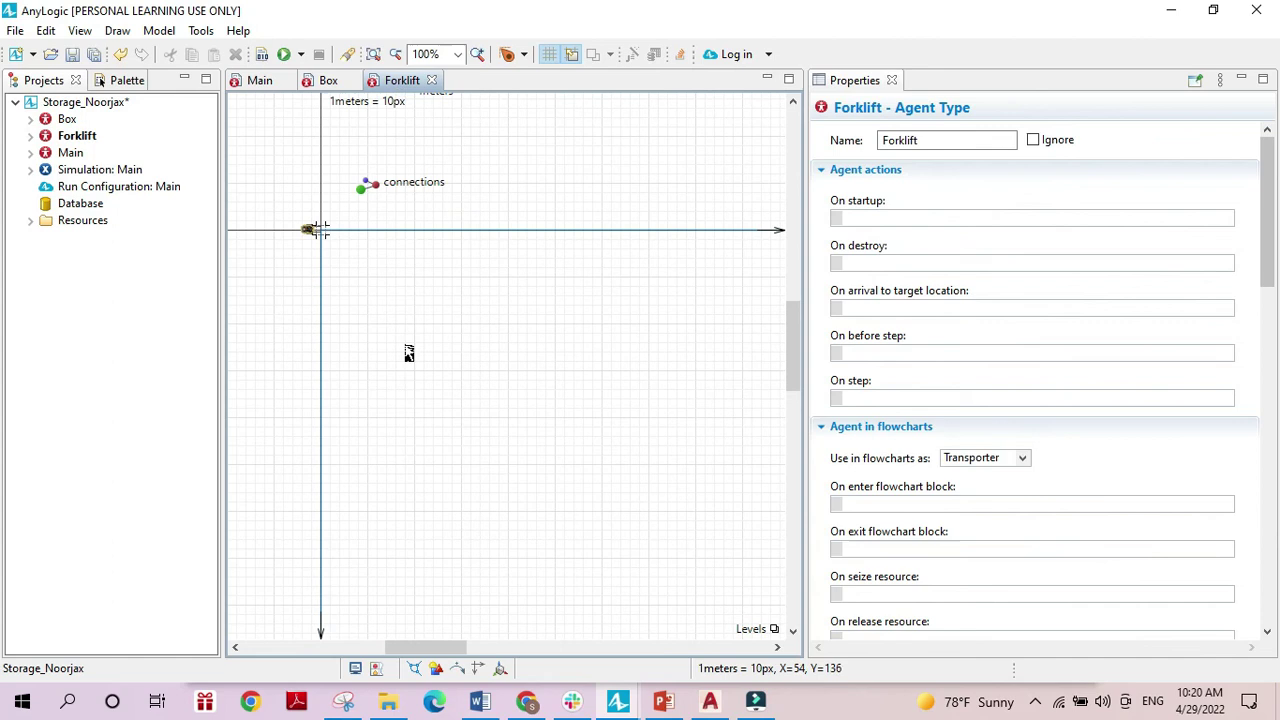
pyautogui.click(921, 218)
pyautogui.write('SETC')
pyautogui.hotkey('ctrl', 'space')
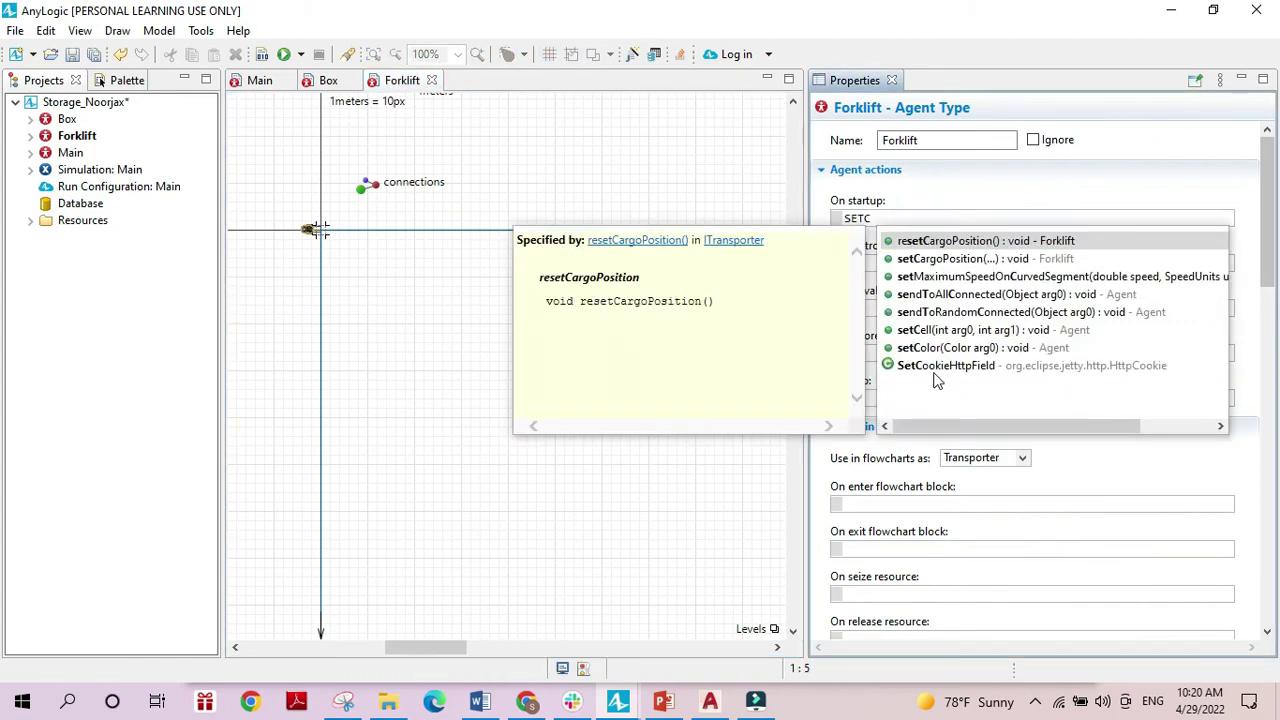
pyautogui.doubleClick(893, 258)
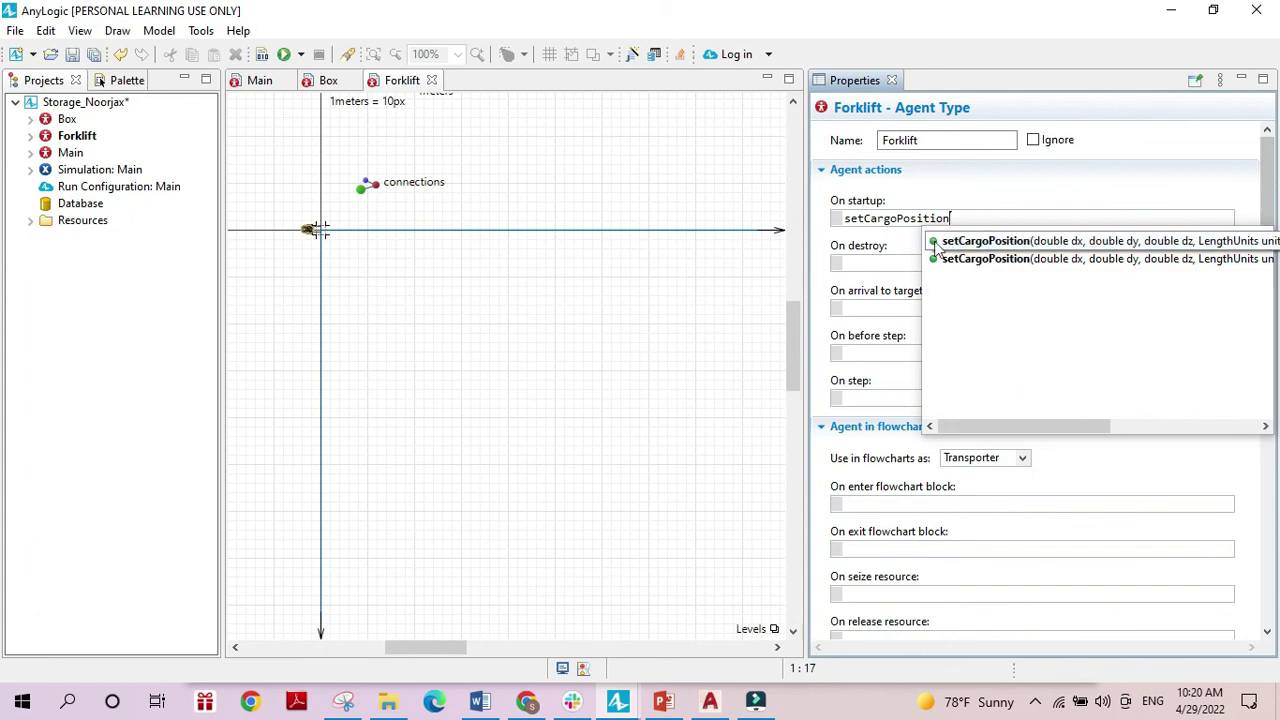
pyautogui.doubleClick(953, 240)
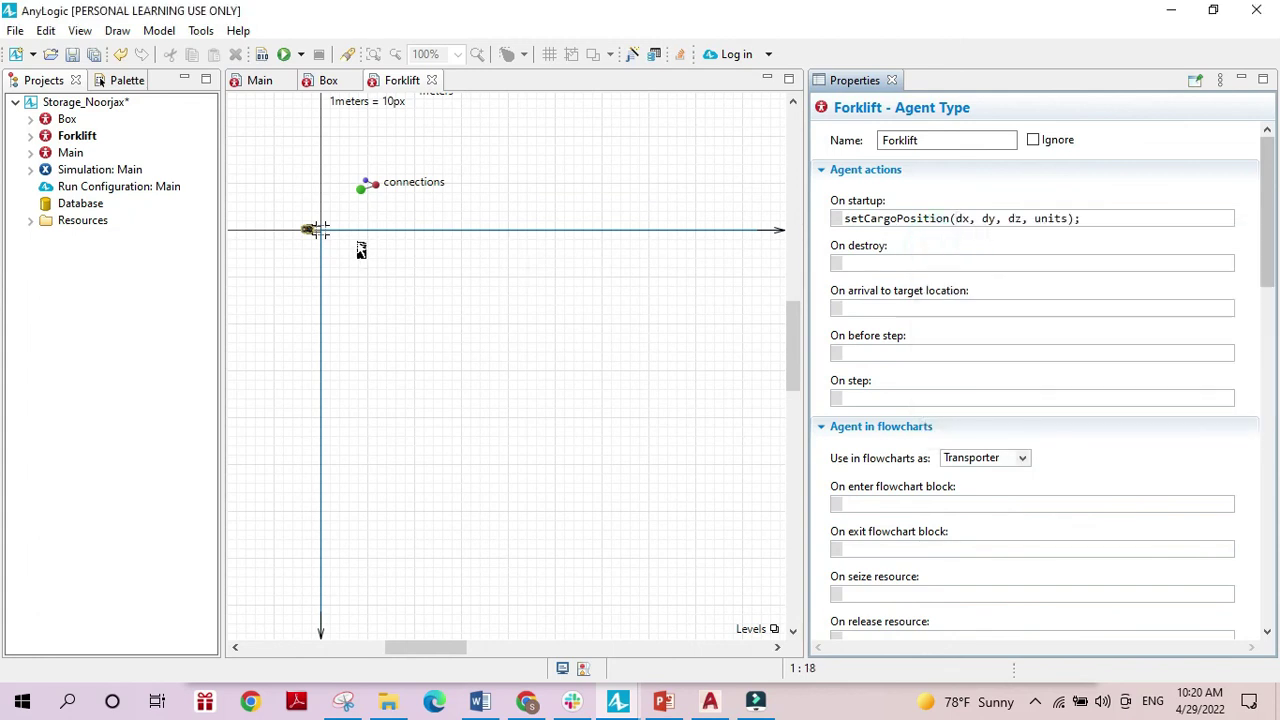
# - Set the setCargoPosition dx, dy and dz arguments to 0 and its units argument to meters
pyautogui.doubleClick(960, 218)
pyautogui.write('0')
pyautogui.doubleClick(981, 218)
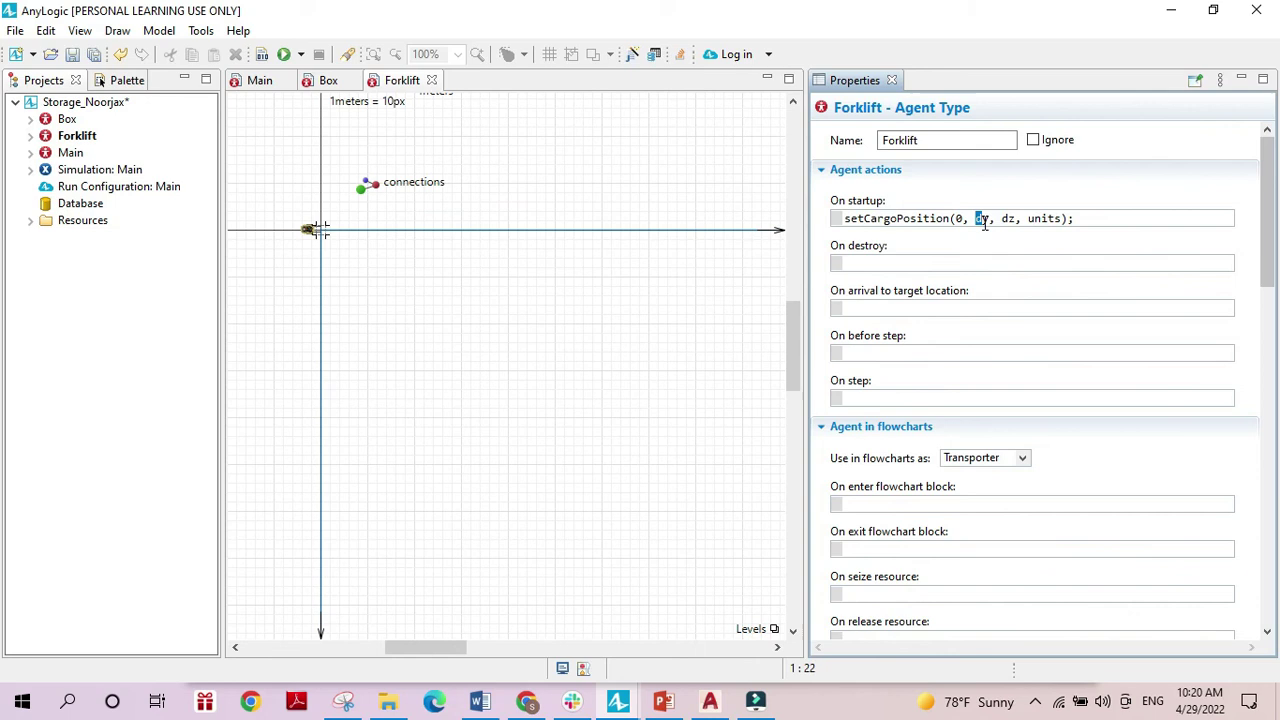
pyautogui.write('0')
pyautogui.doubleClick(1000, 219)
pyautogui.write('0')
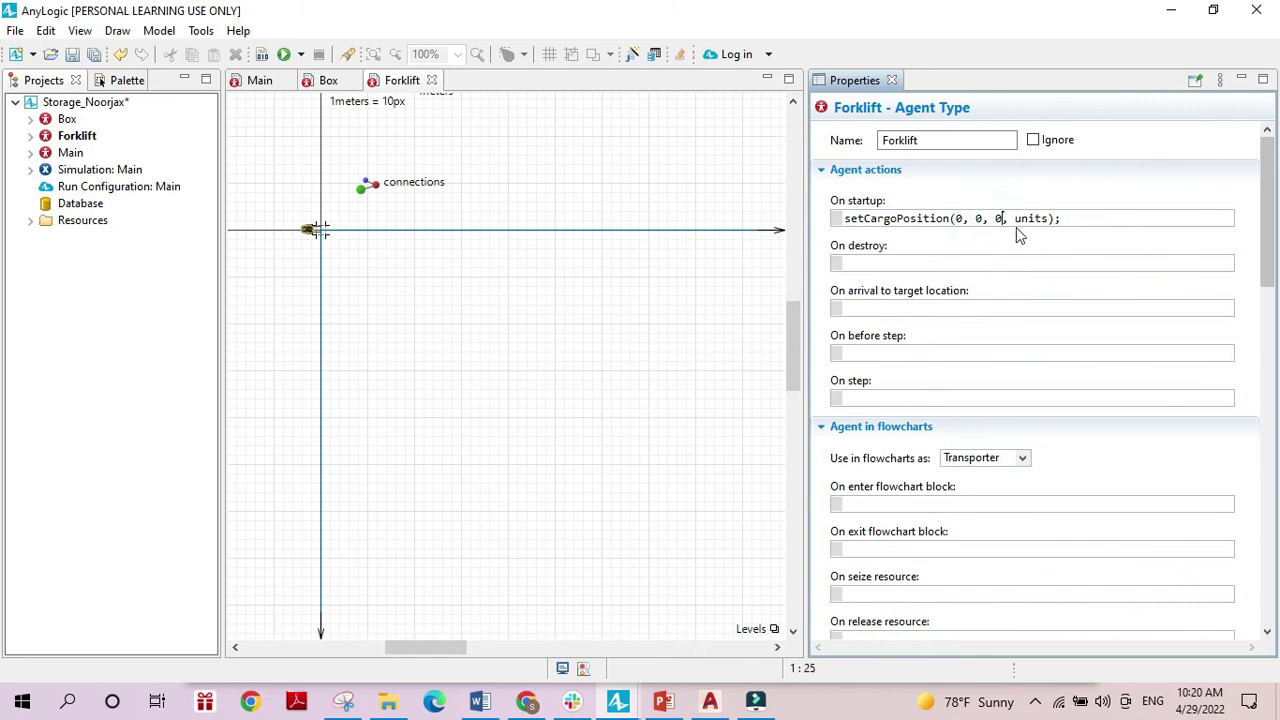
pyautogui.moveTo(1016, 219); pyautogui.dragTo(1041, 219)
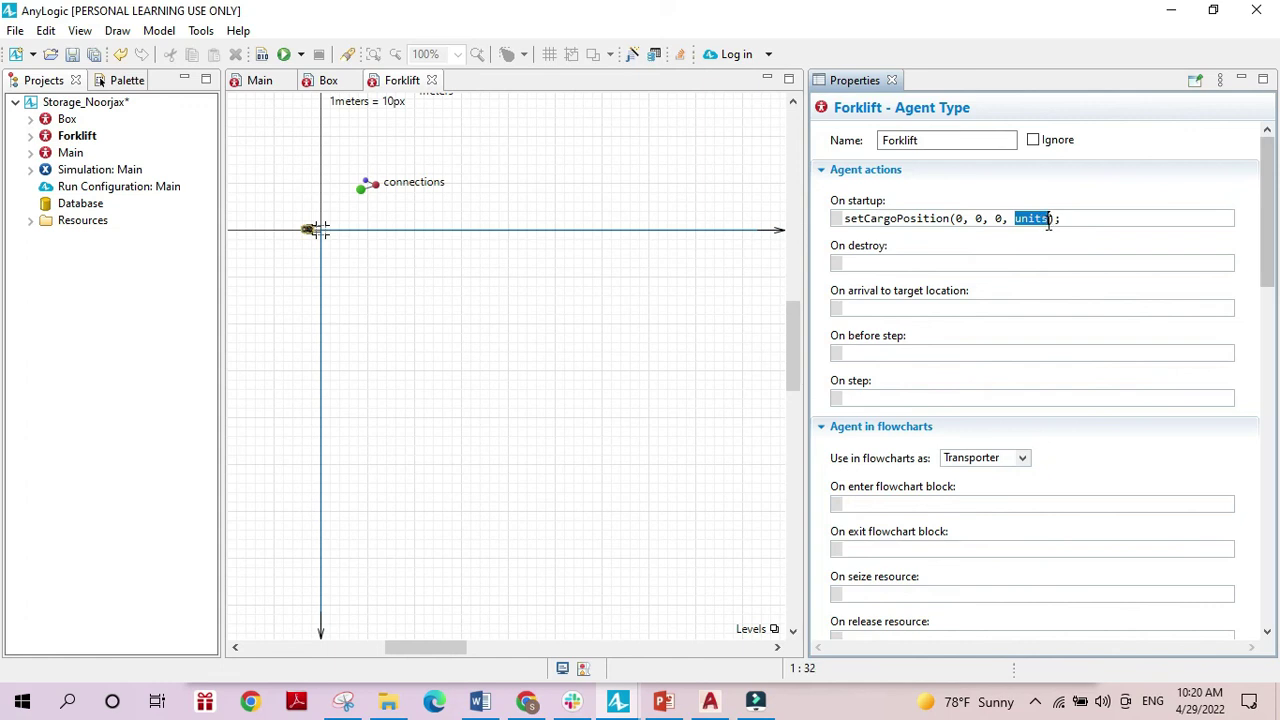
pyautogui.write('met')
pyautogui.hotkey('ctrl', 'space')
# - Run the simulation, pausing and resuming it to examine how the forklifts carry boxes into the storage, and stop it
pyautogui.click(284, 54)
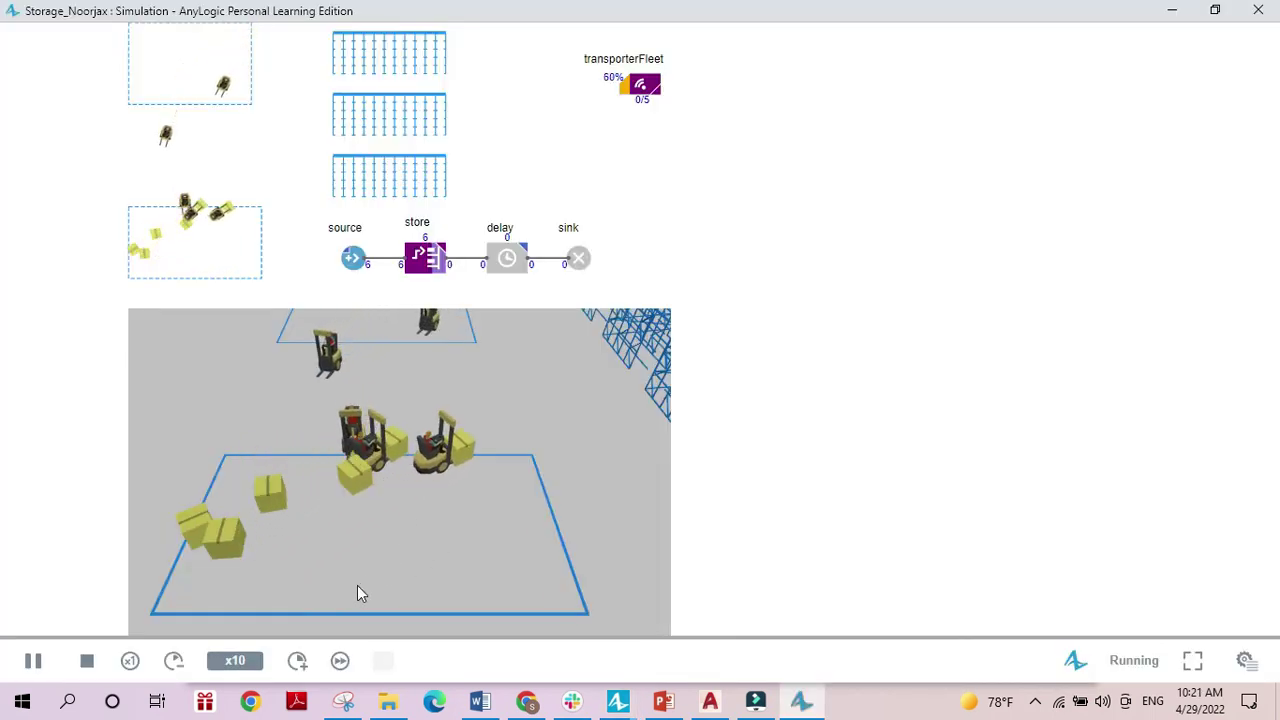
pyautogui.click(33, 662)
pyautogui.scroll(5, 534, 482)
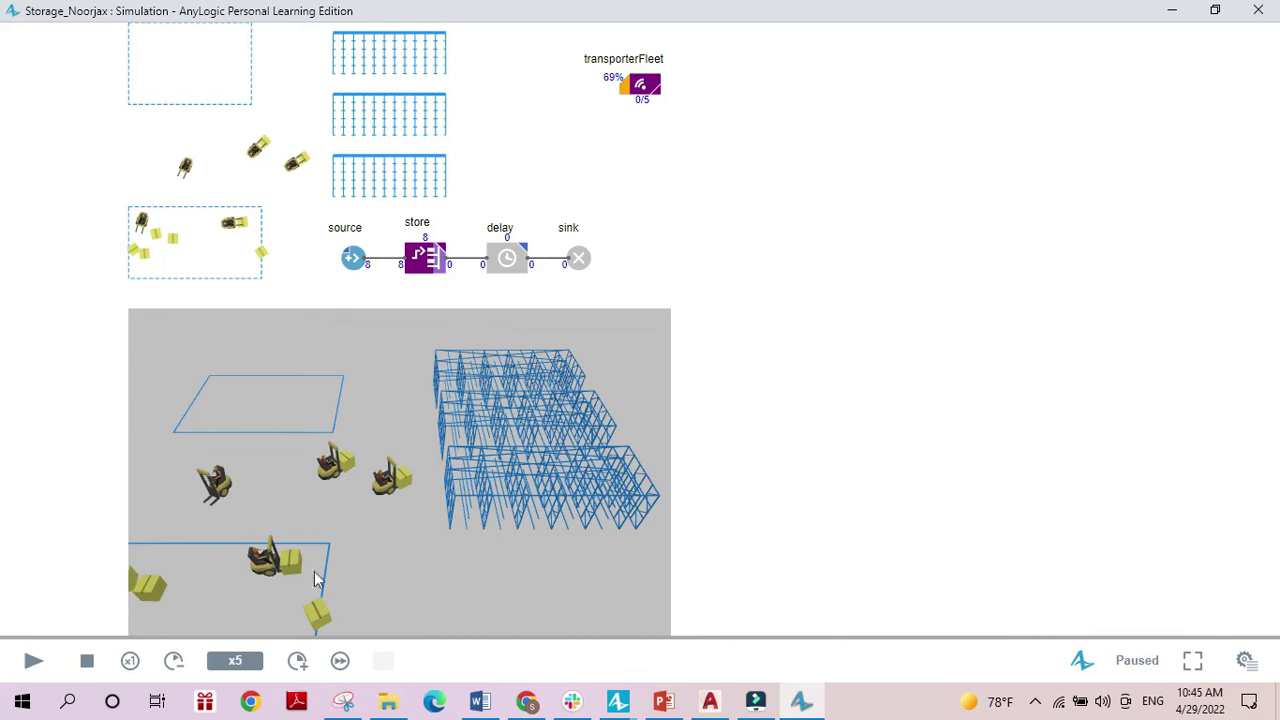
pyautogui.click(33, 661)
pyautogui.scroll(2, 355, 515)
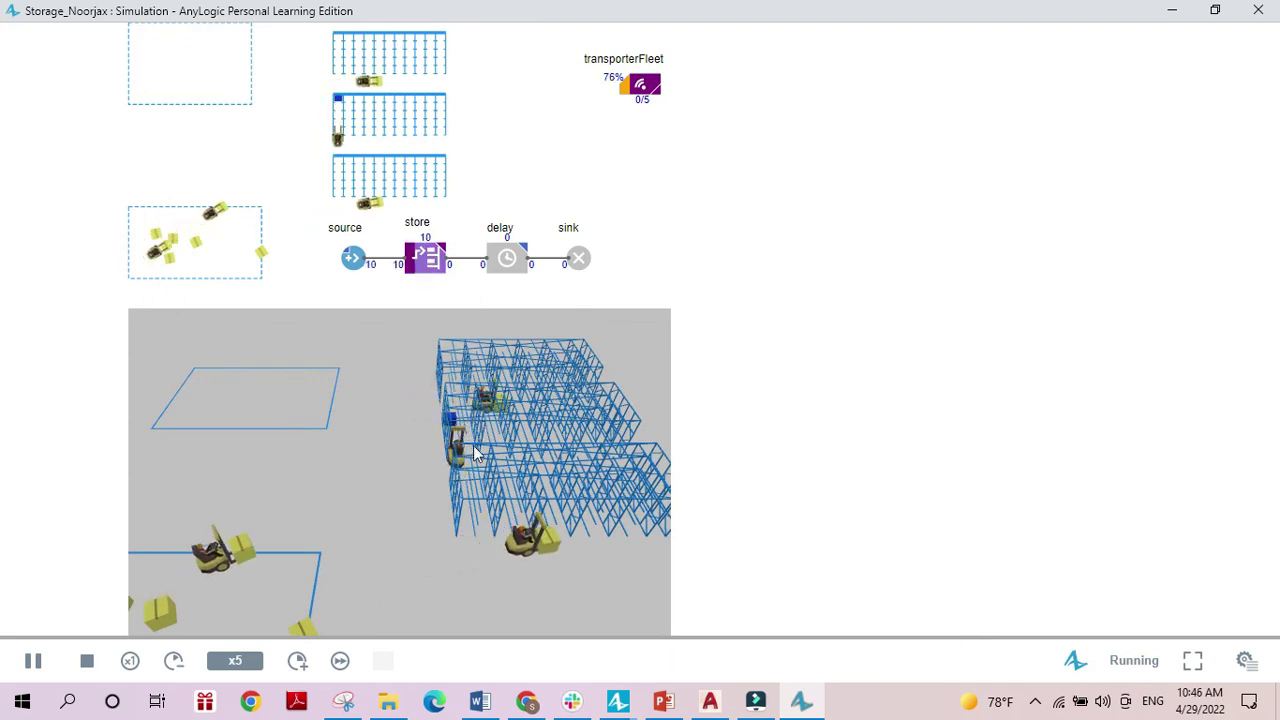
pyautogui.click(87, 661)
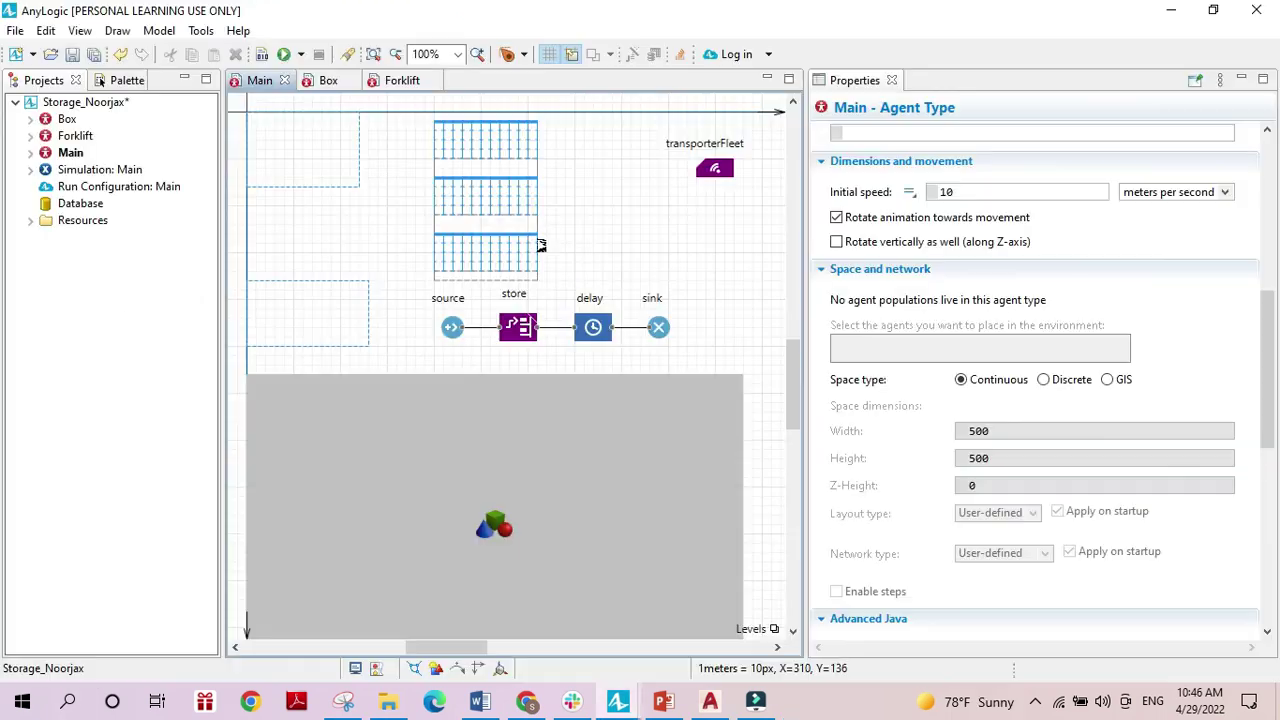
# - Change the storage's occupied cells animation to agent animation
pyautogui.click(538, 238)
pyautogui.click(538, 238)
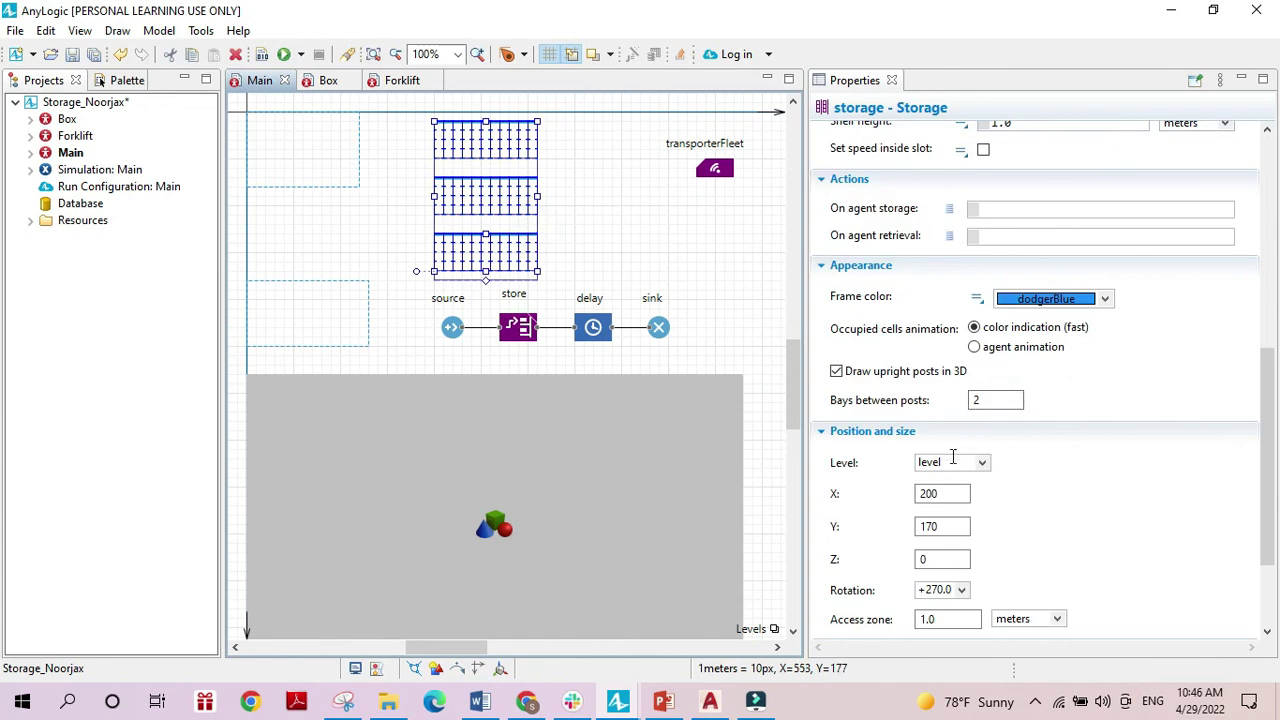
pyautogui.scroll(-4, 955, 460)
pyautogui.scroll(6, 975, 555)
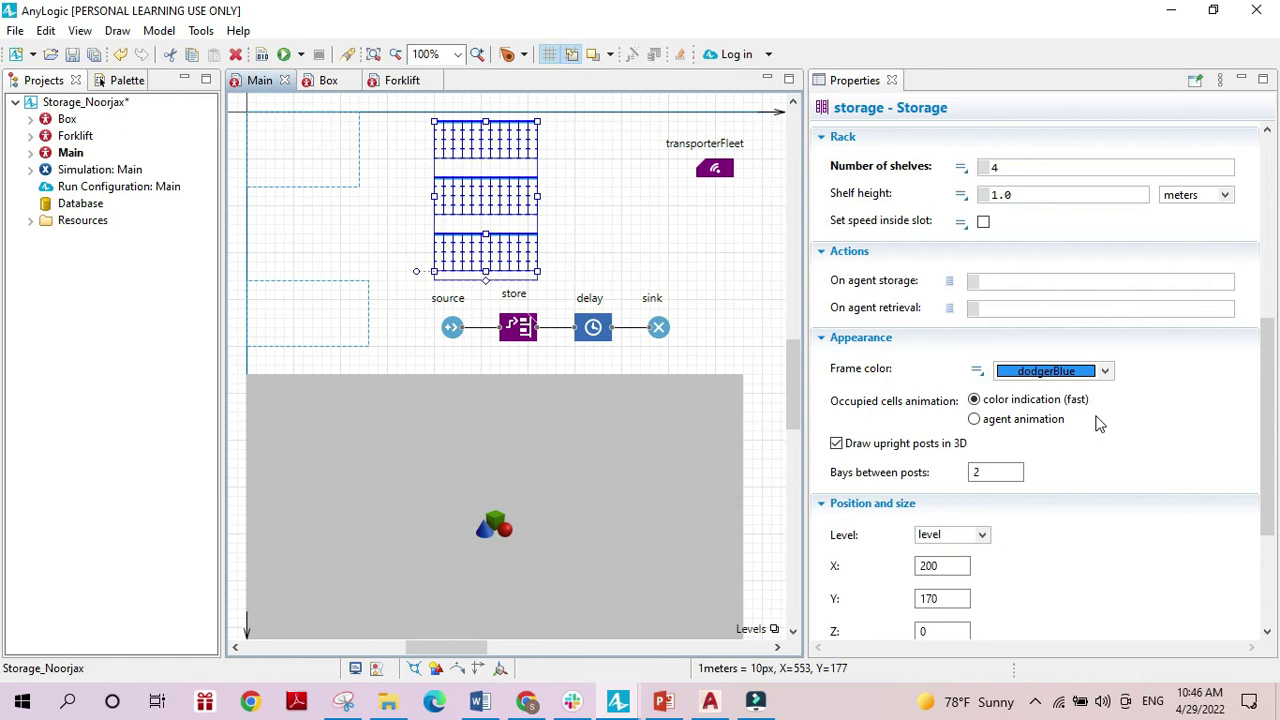
pyautogui.click(974, 419)
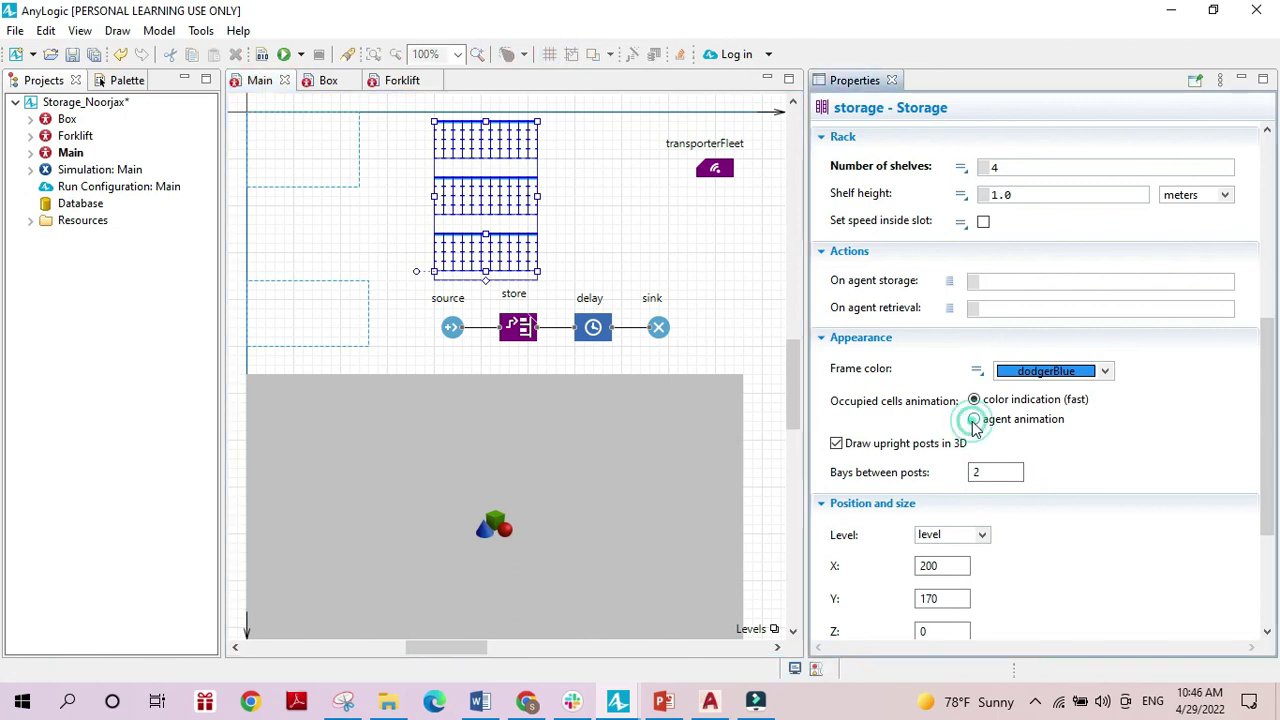
# - Run the model and shift the 3D view to check how stored boxes are animated in the storage
pyautogui.click(283, 55)
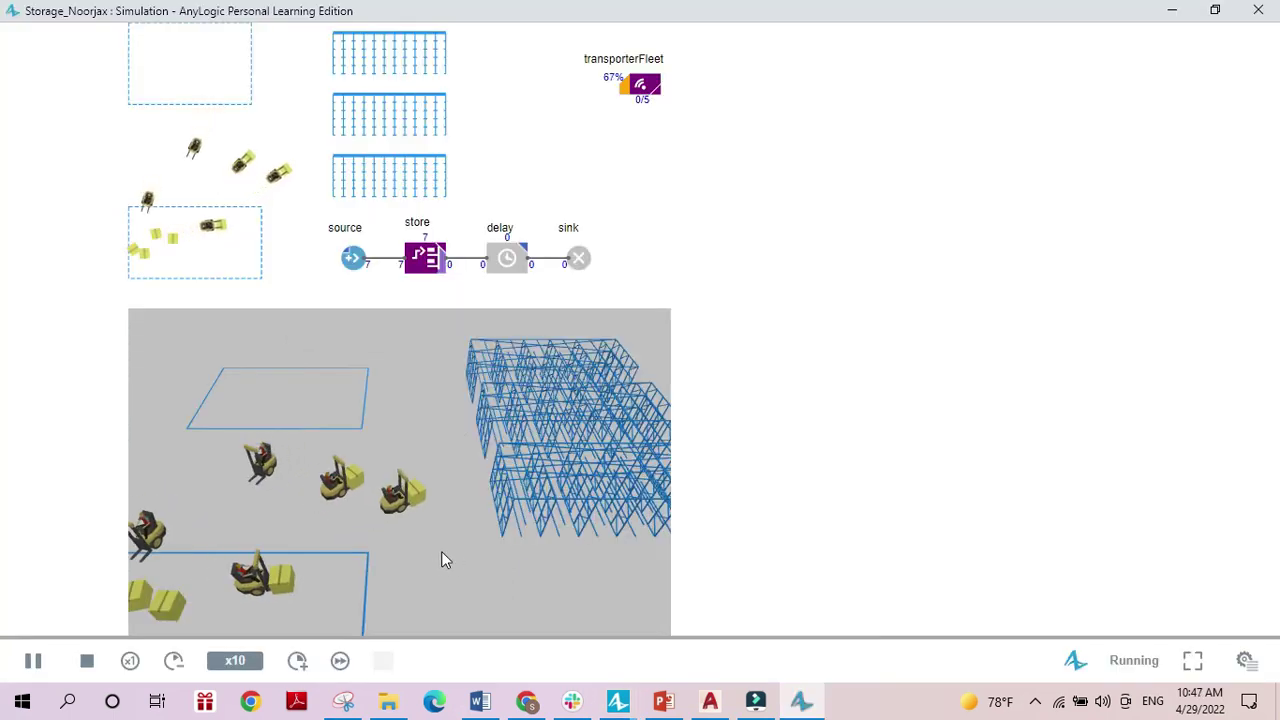
pyautogui.moveTo(441, 551); pyautogui.dragTo(383, 548)
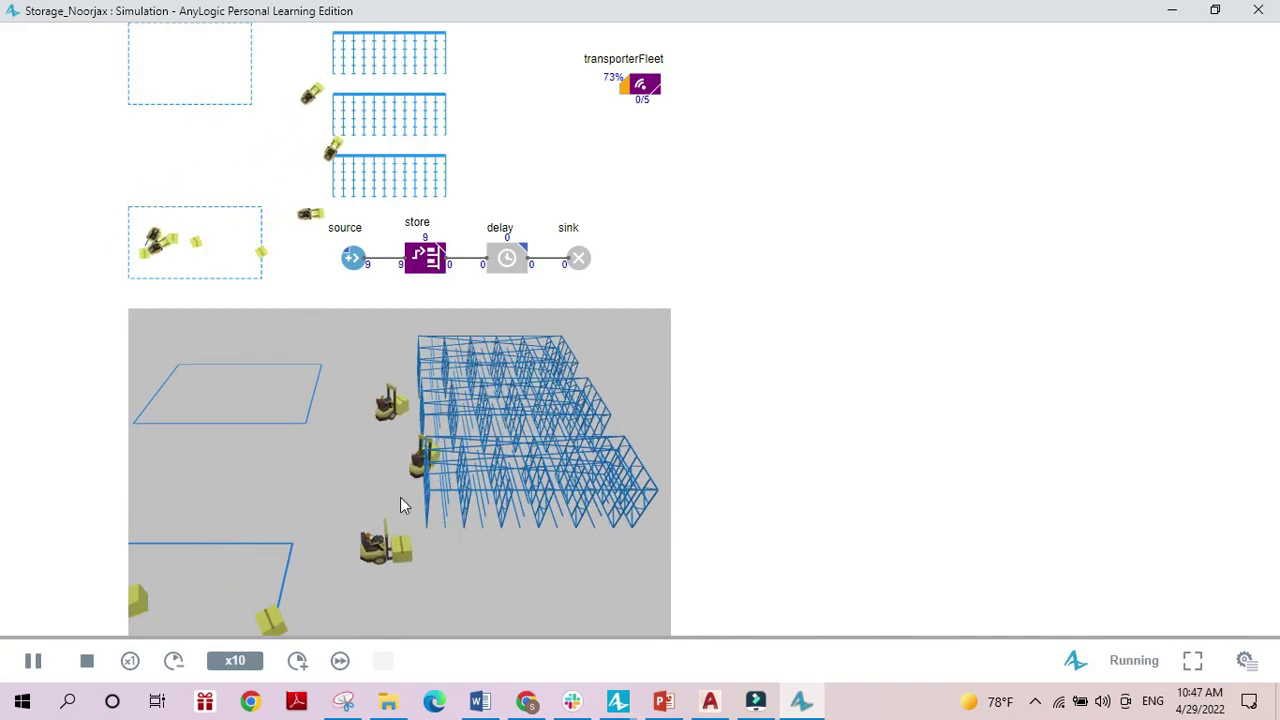